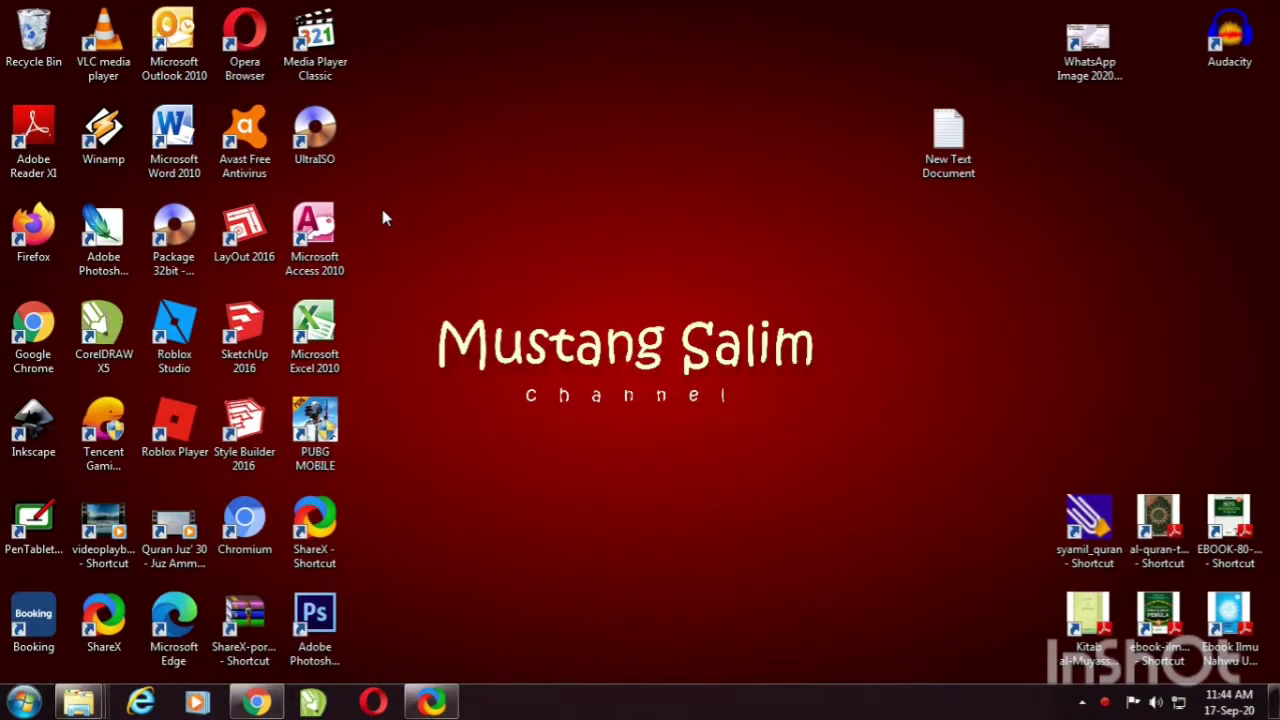
Step: Launch Inkscape from the desktop shortcut and maximize its window
click(33, 425)
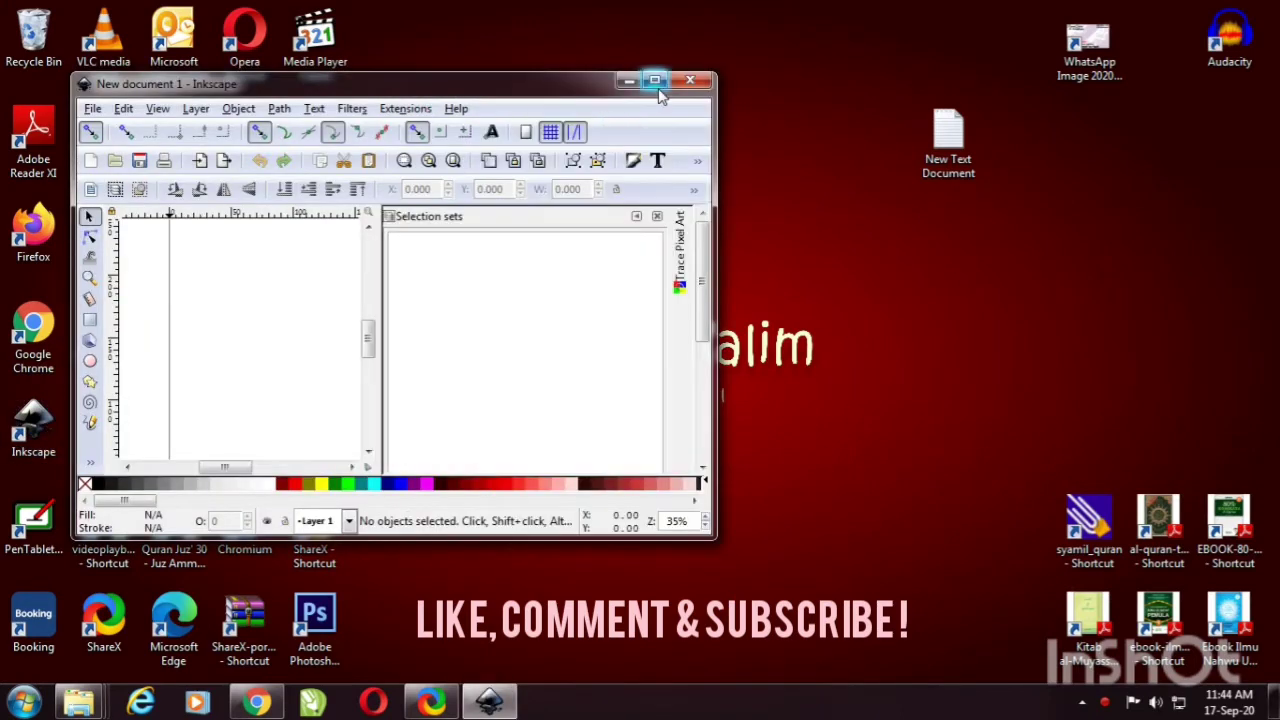
click(655, 74)
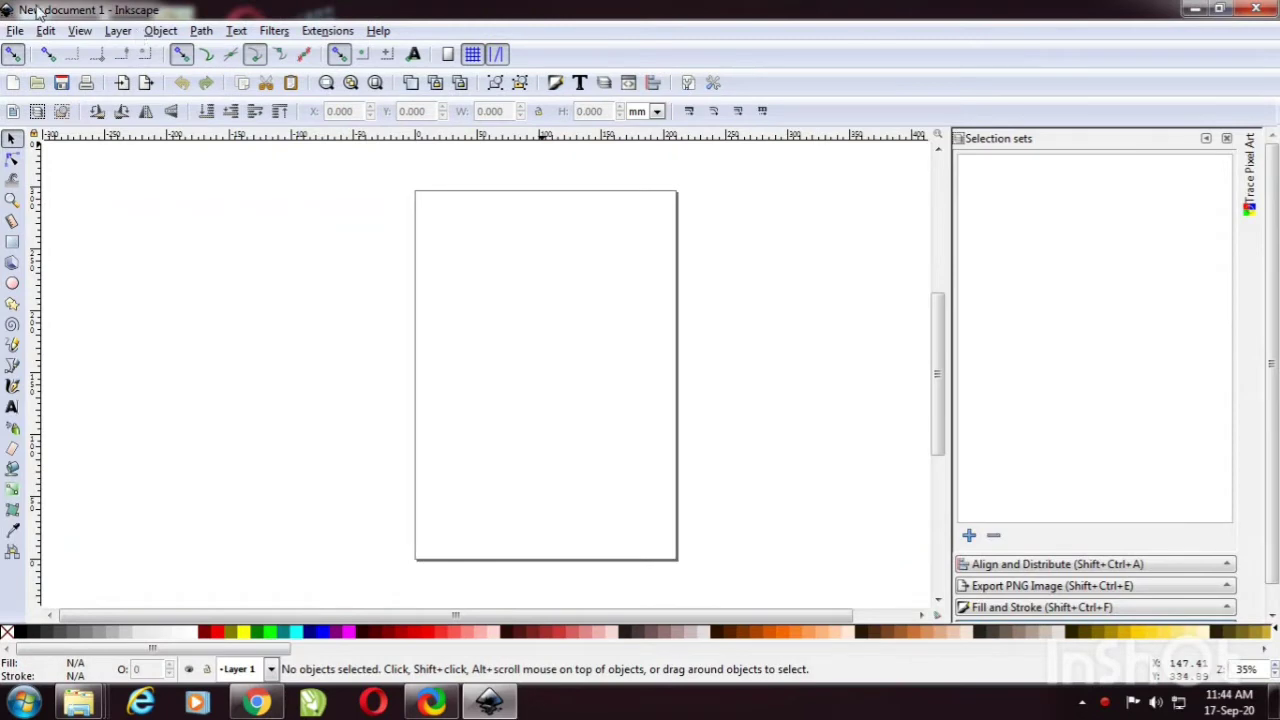
Step: Uncheck Show page border in Document Properties so the canvas is plain white
click(16, 31)
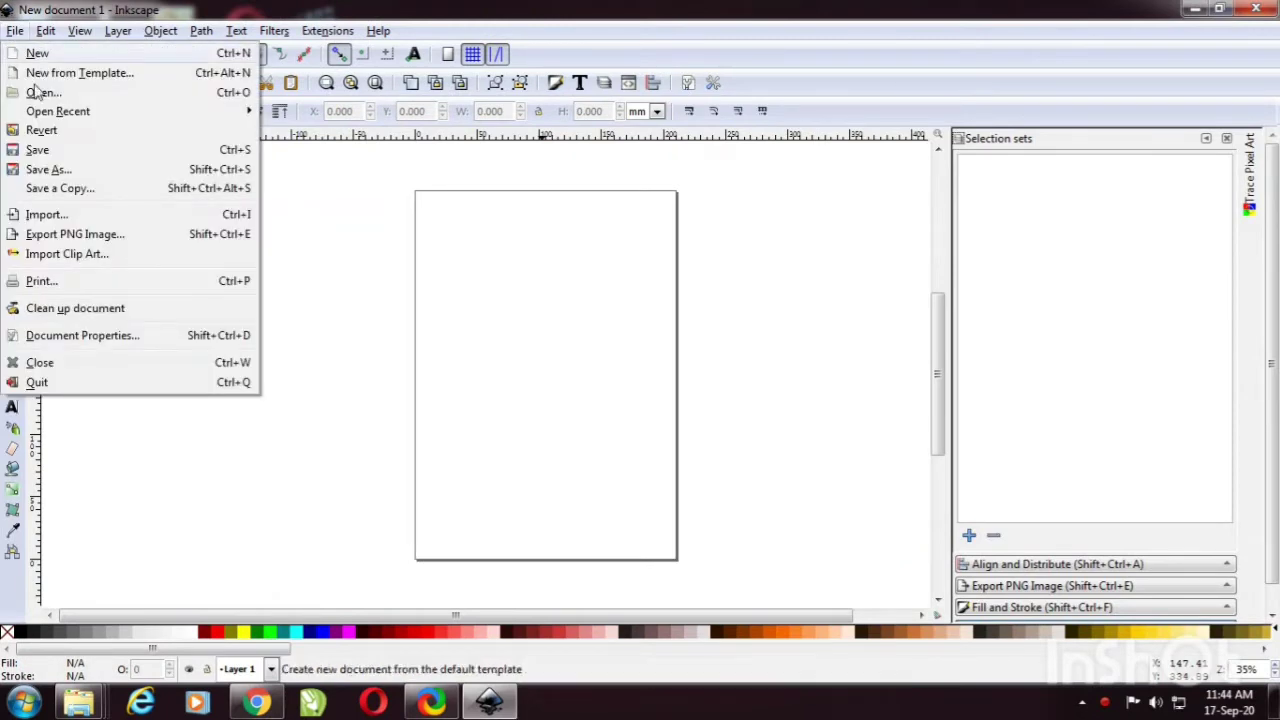
click(85, 334)
drag(1085, 108, 716, 64)
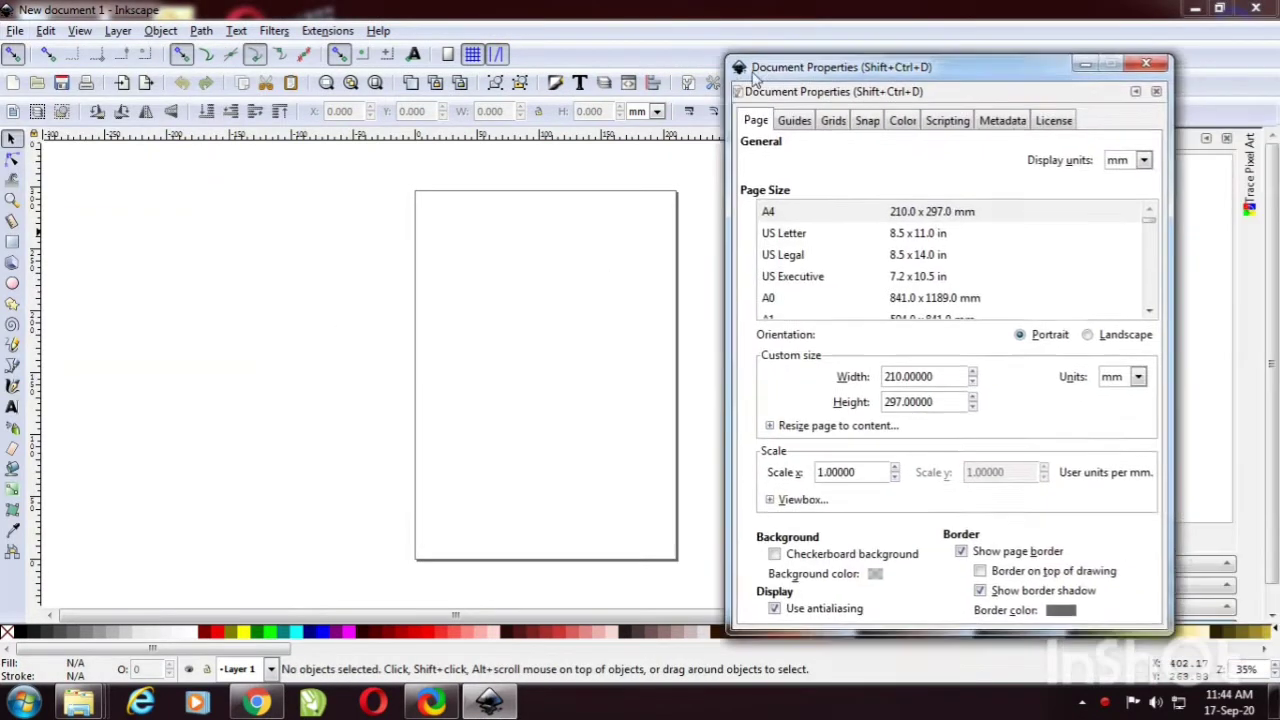
click(889, 528)
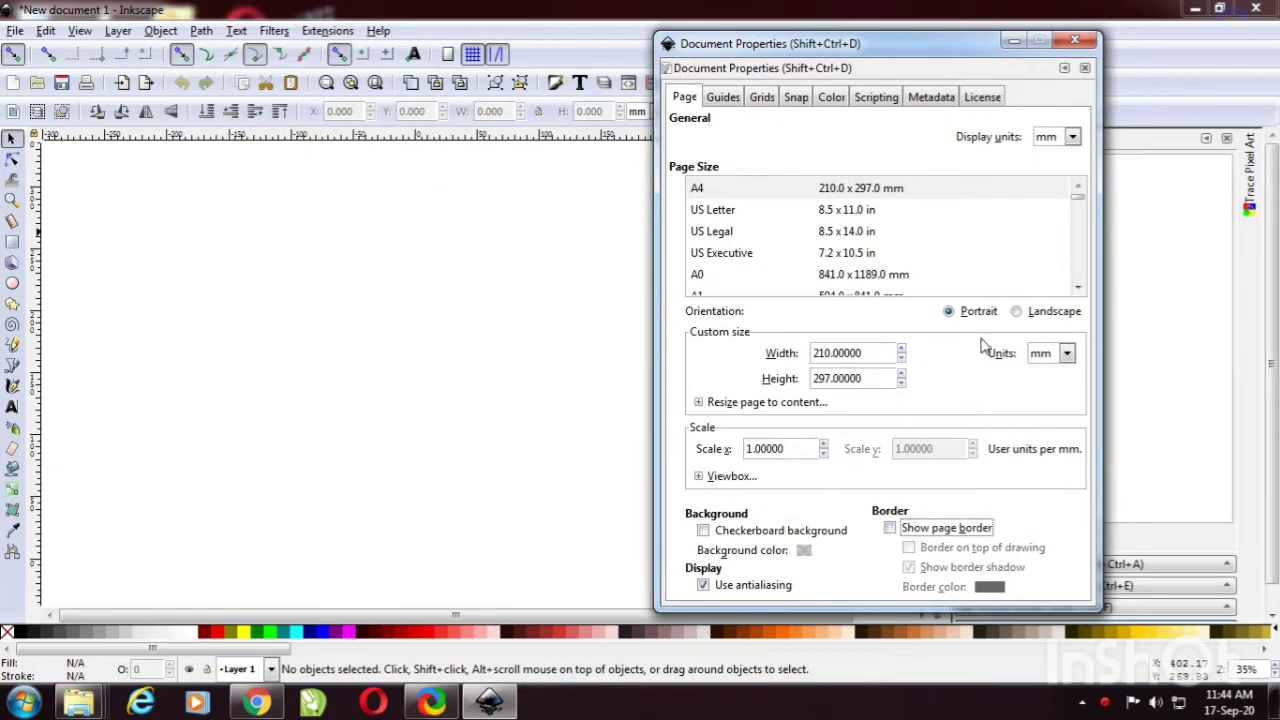
click(1075, 40)
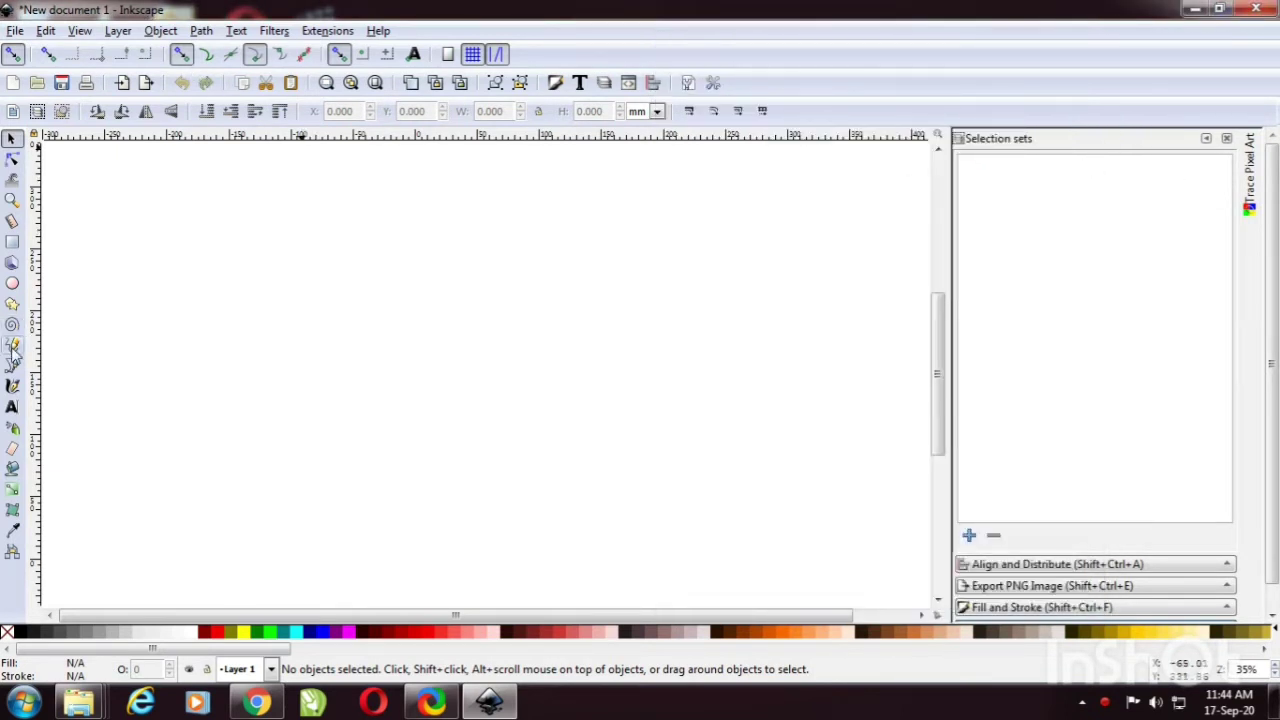
click(12, 241)
Step: Draw a brown square, rotate it 45° into a diamond, and convert it to a path
mouse_move(290, 274)
mouse_down()
mouse_move(429, 396)
mouse_move(423, 407)
mouse_up()
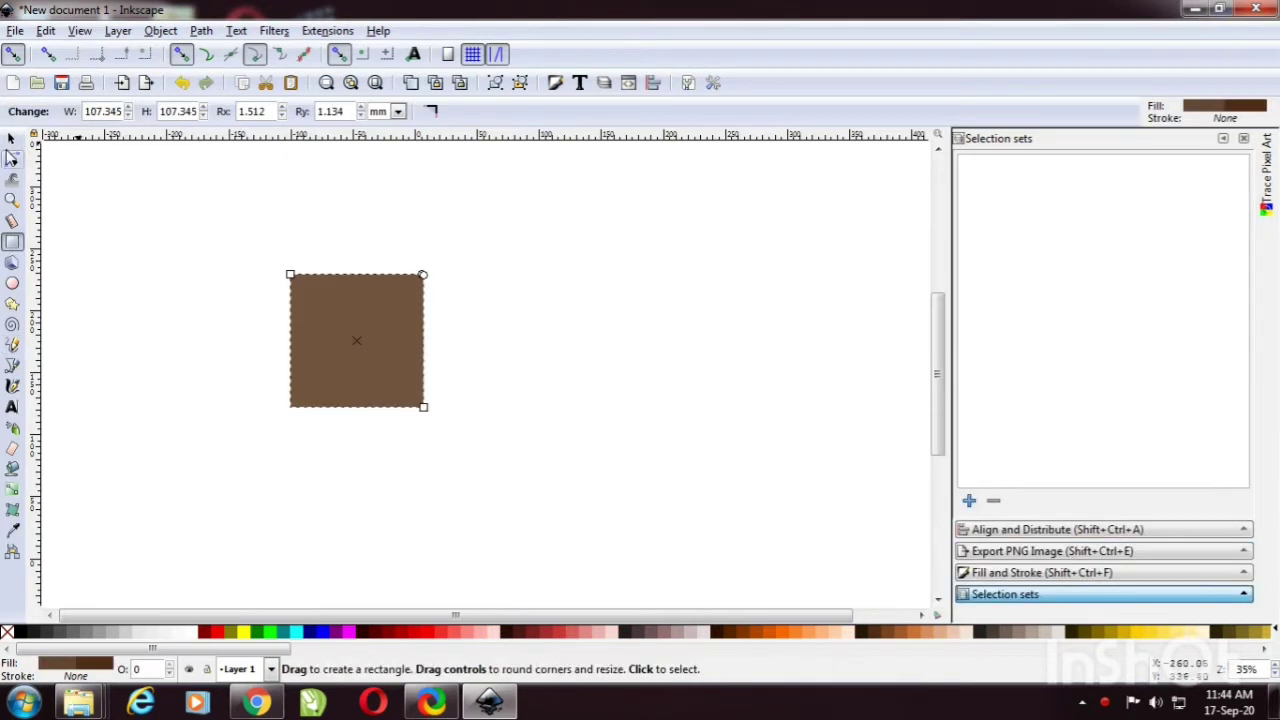
click(12, 140)
click(366, 300)
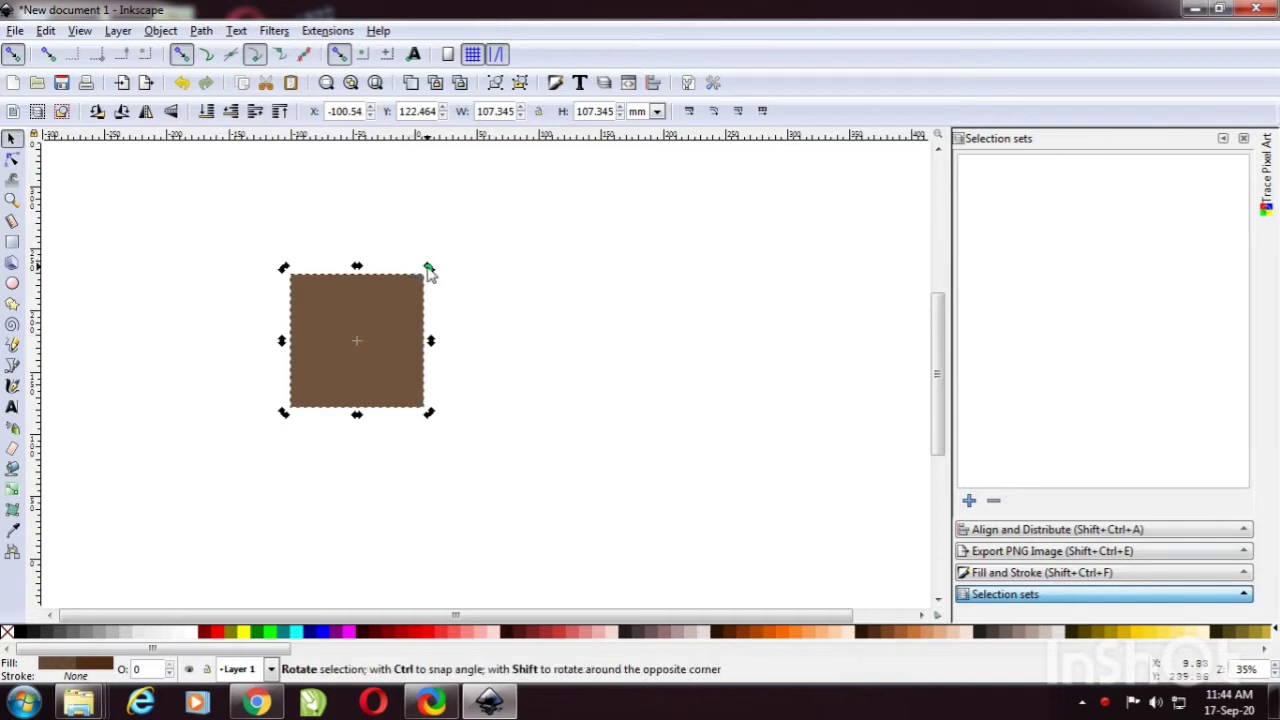
mouse_move(426, 270)
mouse_down()
mouse_move(285, 227)
mouse_move(363, 257)
mouse_up()
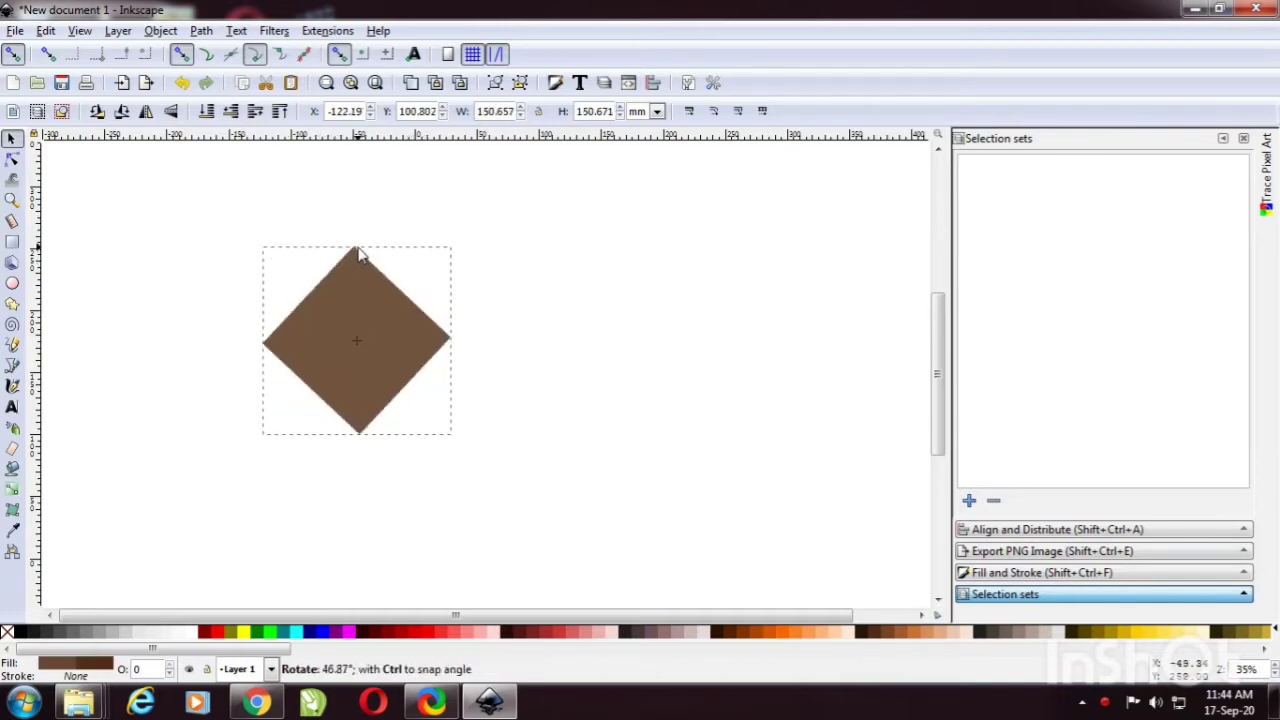
click(12, 160)
click(160, 30)
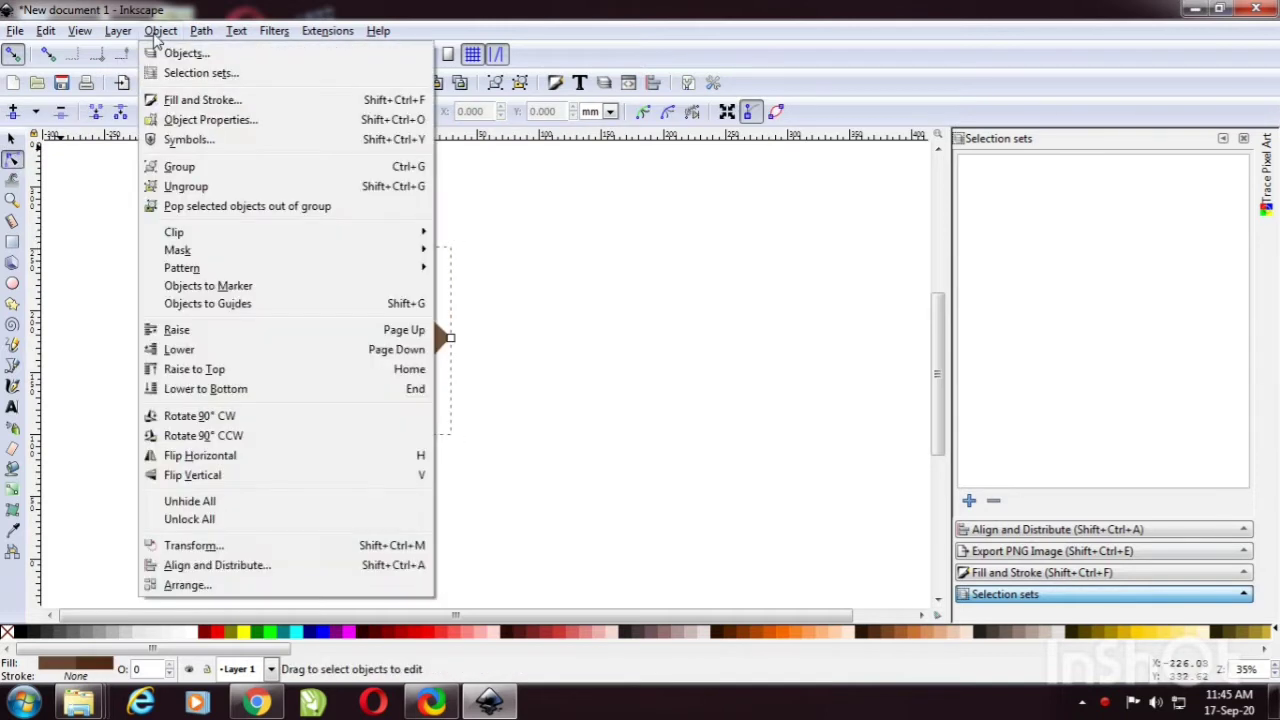
click(240, 53)
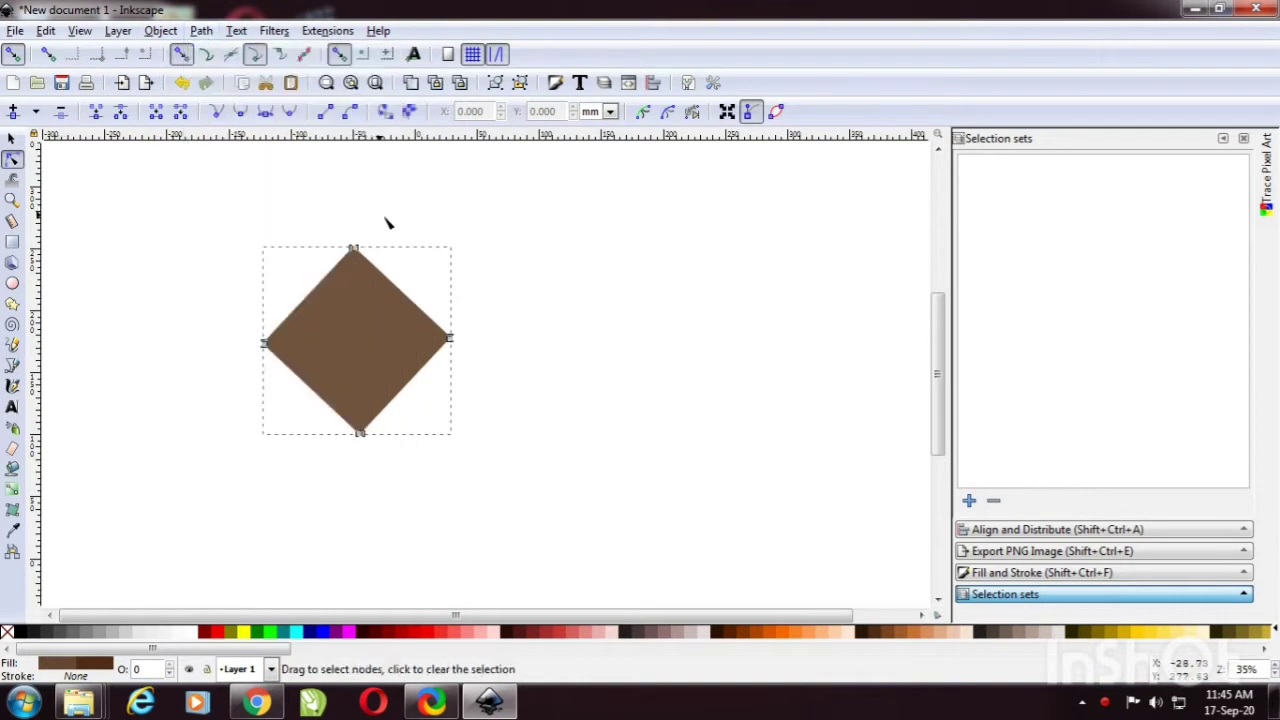
Step: Smooth the diamond's nodes and flatten its curves into a thin pointed lens
drag(400, 228, 330, 546)
key(shift+s)
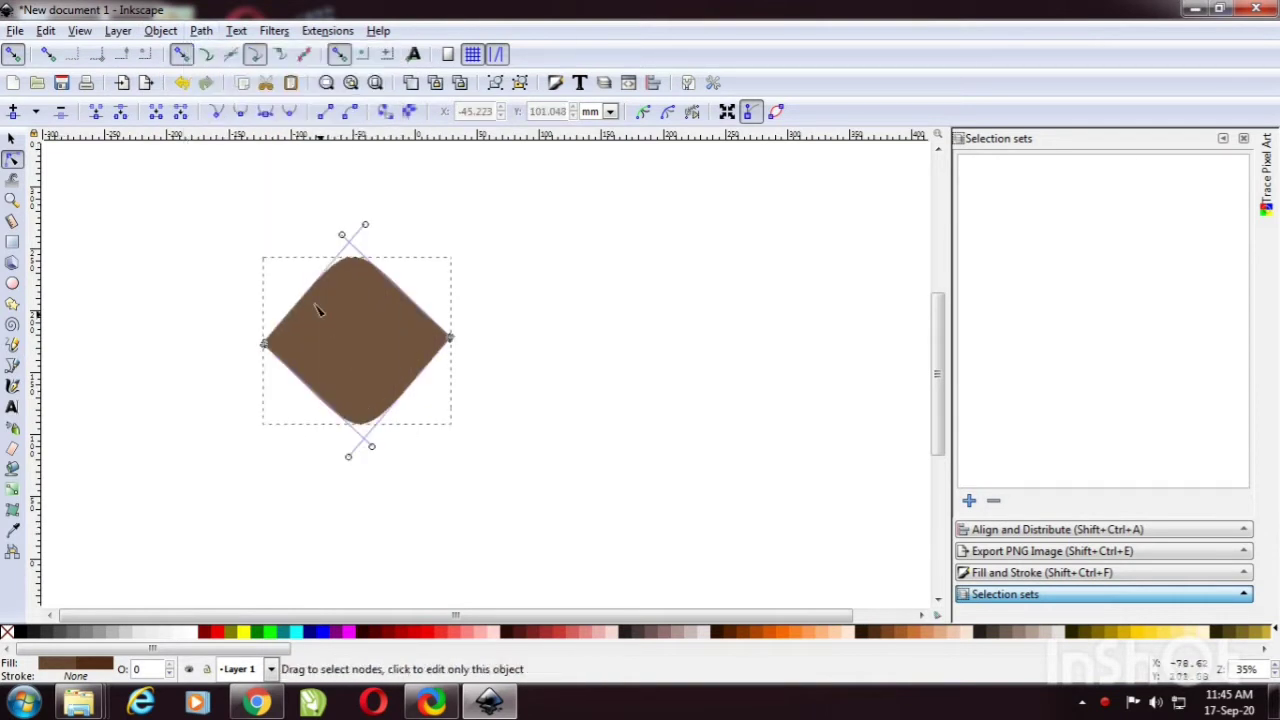
drag(366, 229, 275, 326)
drag(342, 238, 377, 306)
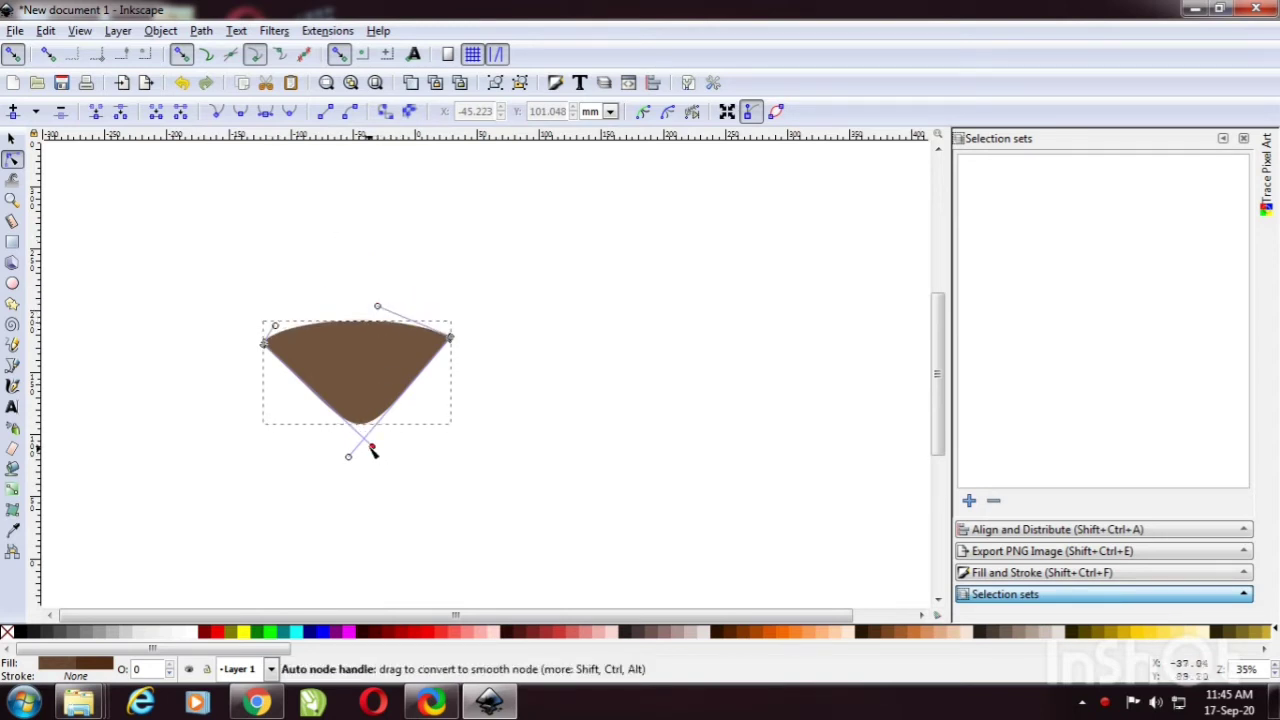
drag(371, 450, 285, 354)
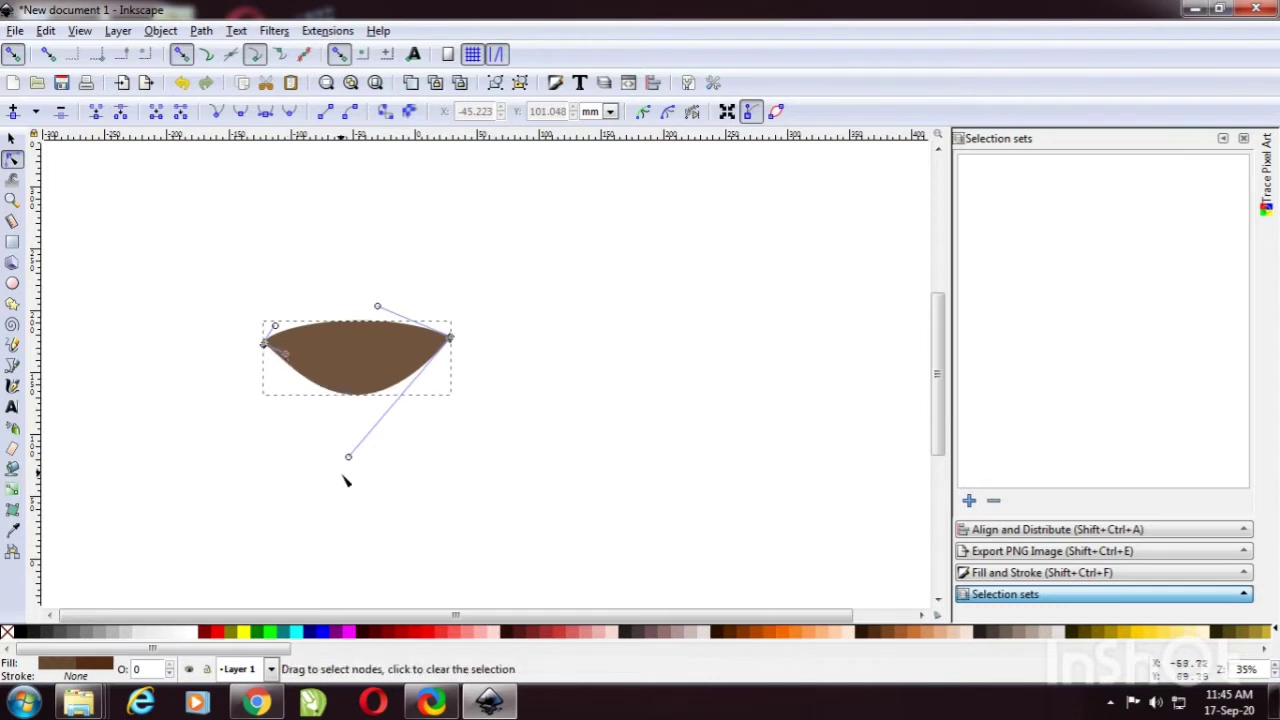
drag(350, 460, 392, 370)
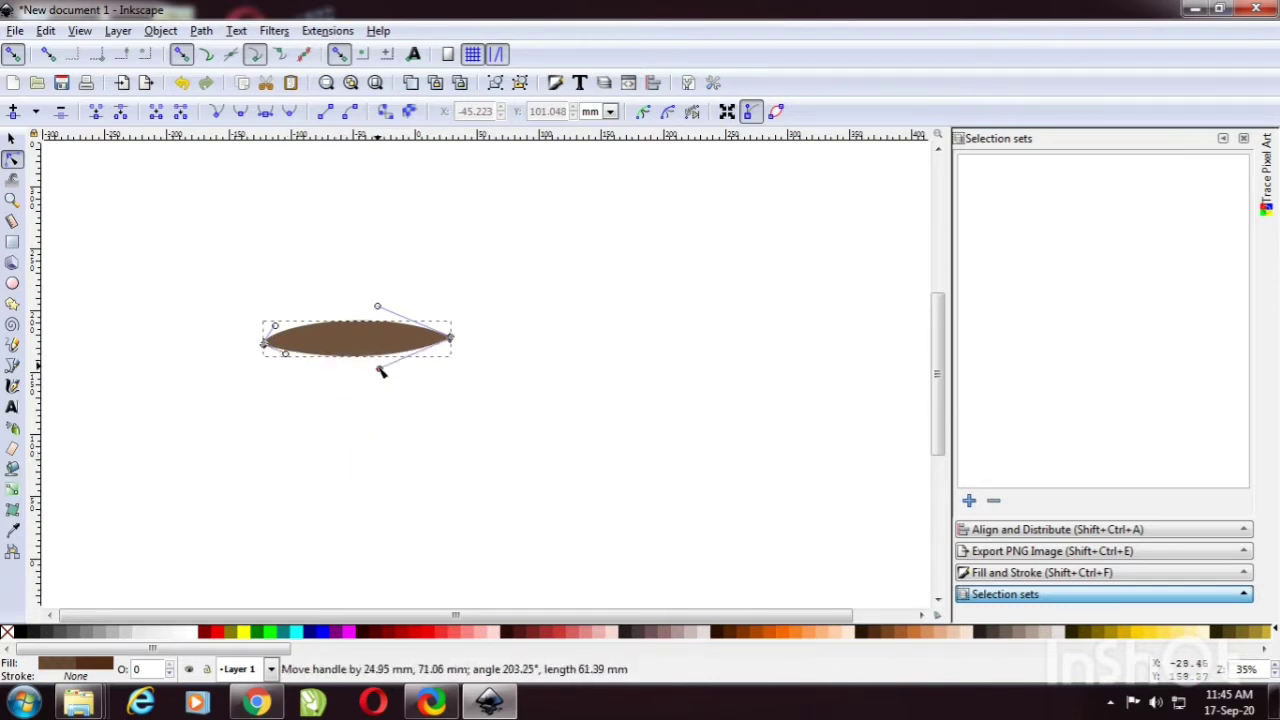
Step: Move the lens to the upper left and copy it to the clipboard
click(12, 138)
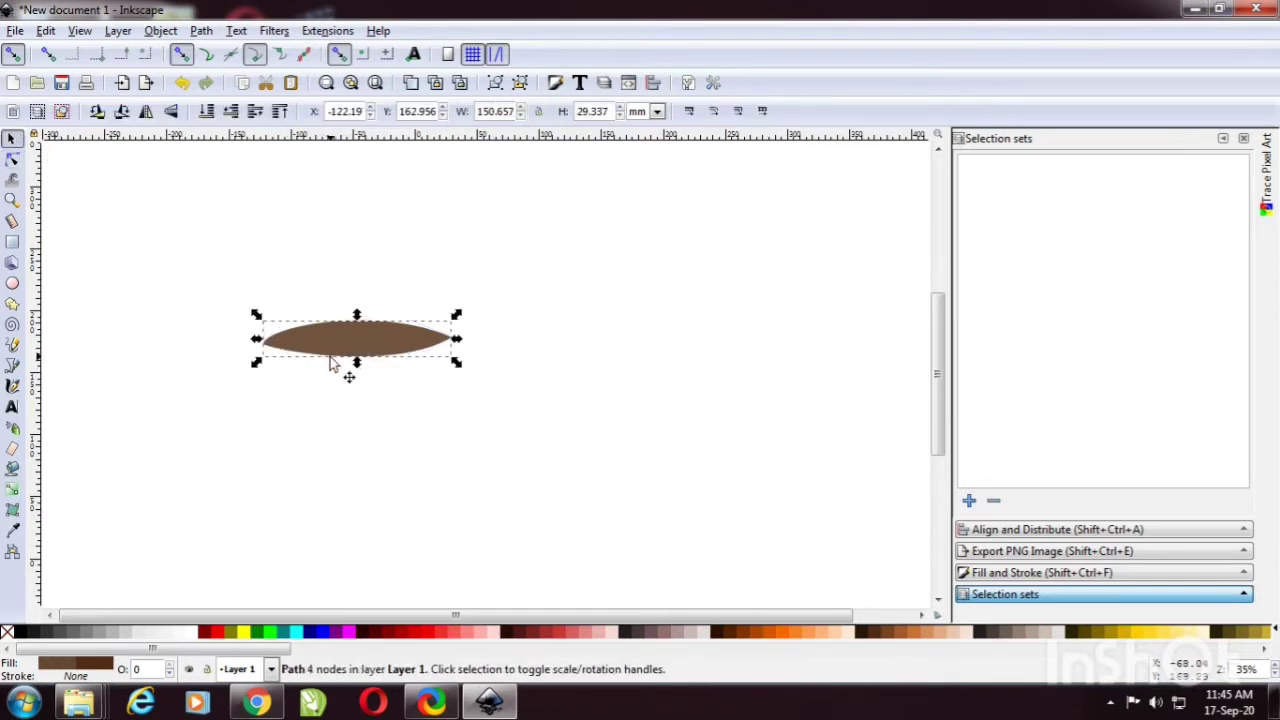
mouse_move(323, 351)
mouse_down()
mouse_move(145, 220)
mouse_move(188, 210)
mouse_up()
right_click(190, 214)
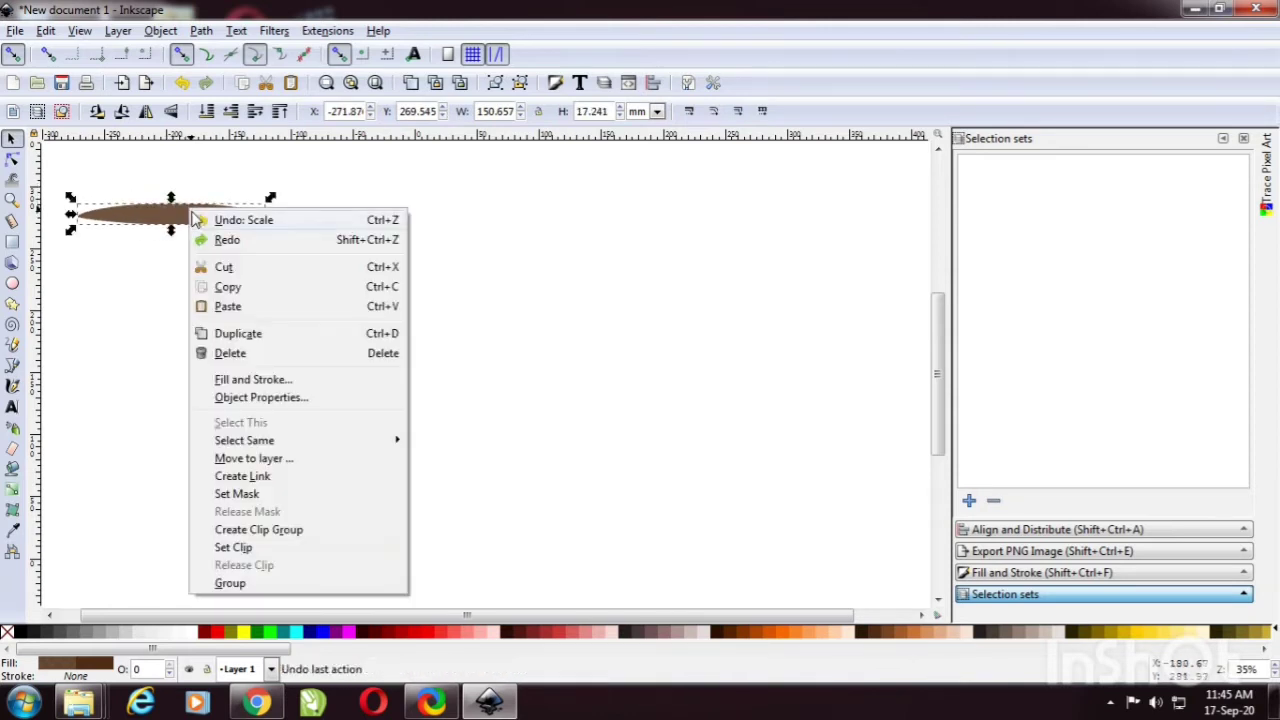
click(245, 288)
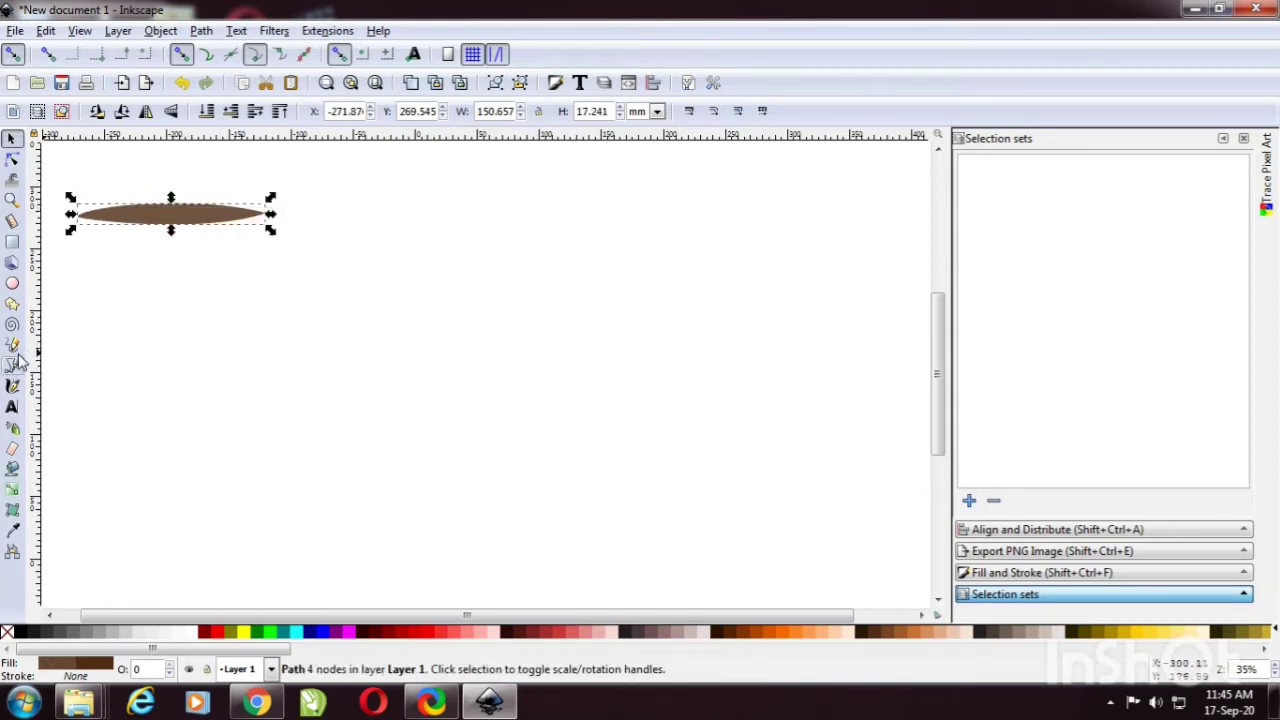
Step: Set the Pencil shape to the copied lens and draw the first drumstick outline strokes
click(13, 346)
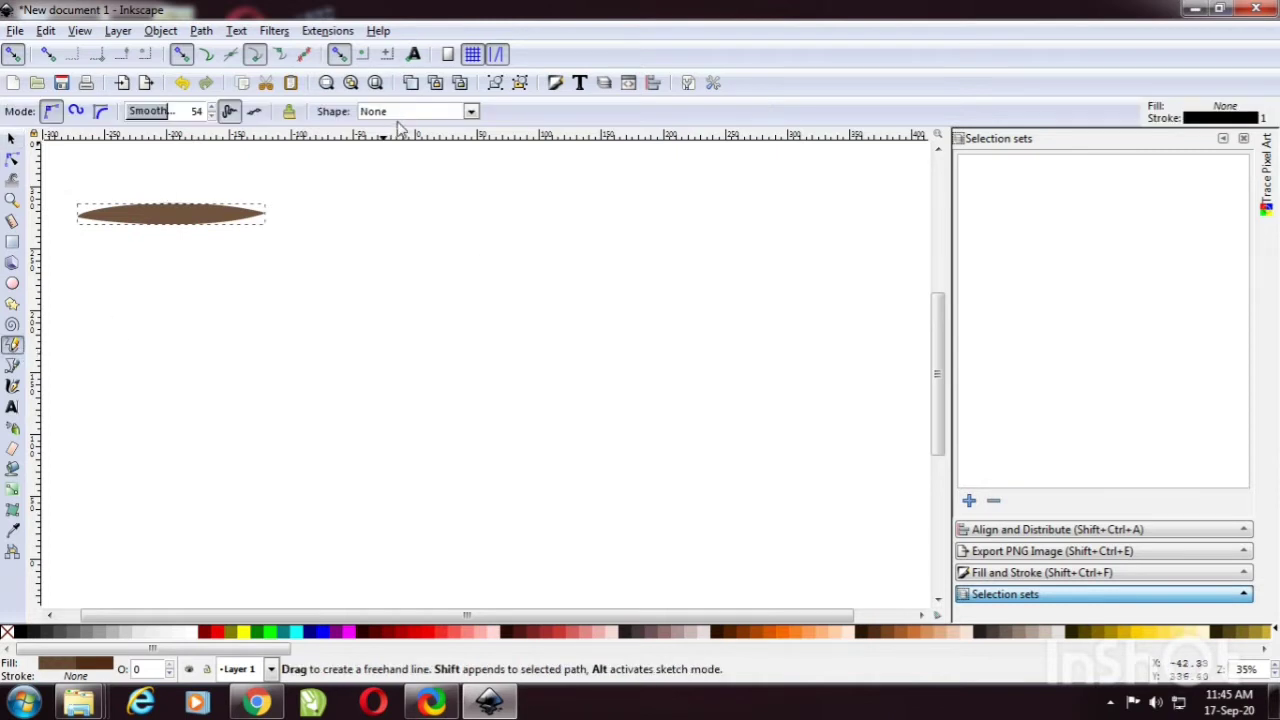
click(405, 112)
click(417, 220)
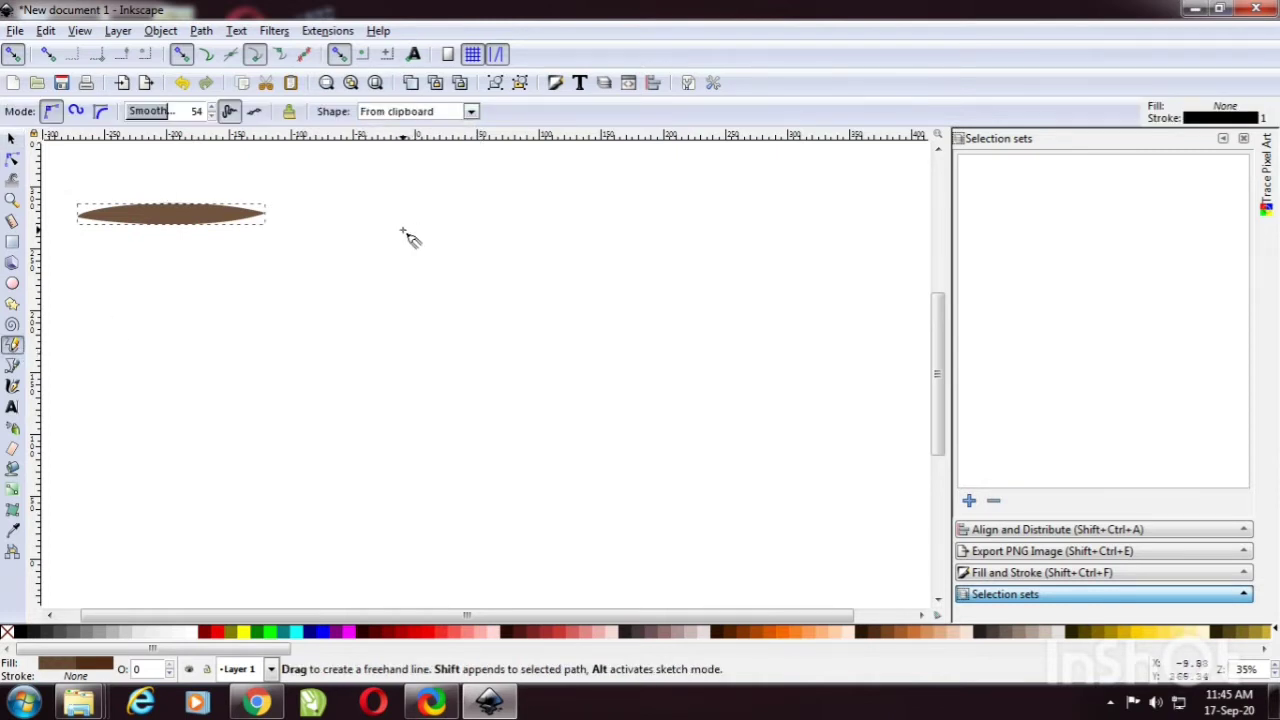
mouse_move(516, 220)
mouse_down()
mouse_move(485, 226)
mouse_move(467, 298)
mouse_up()
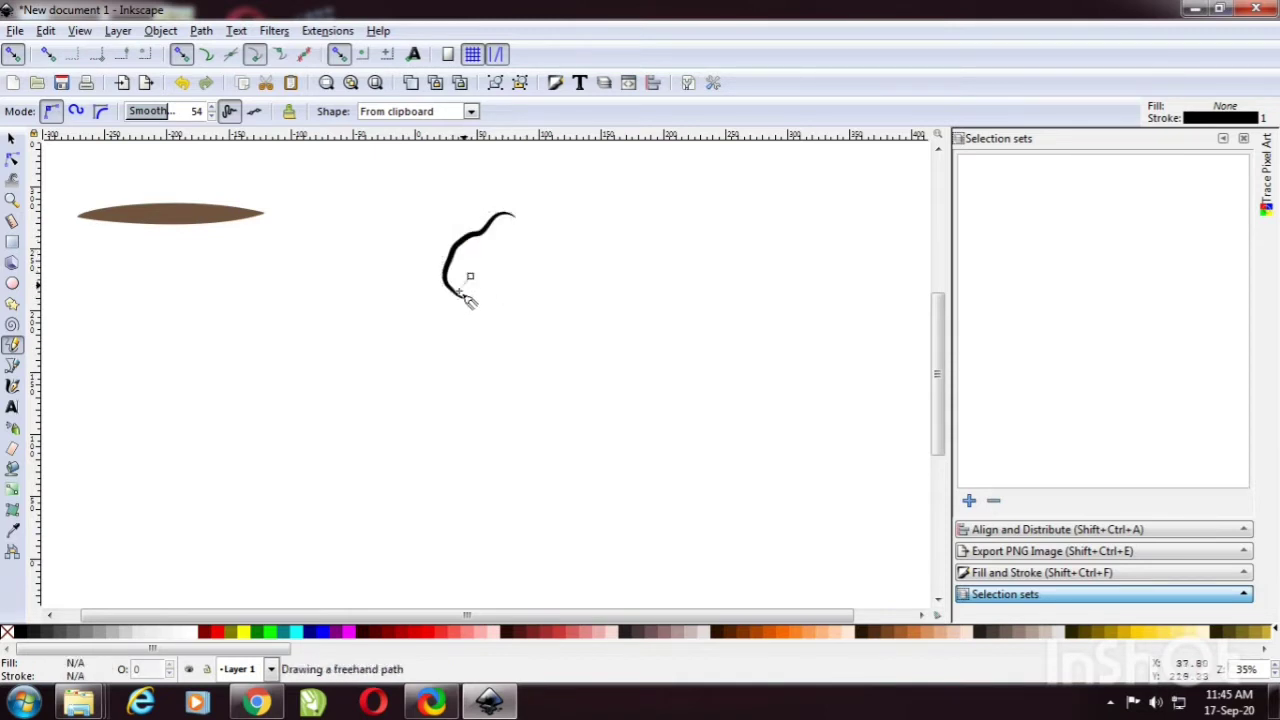
drag(503, 344, 510, 338)
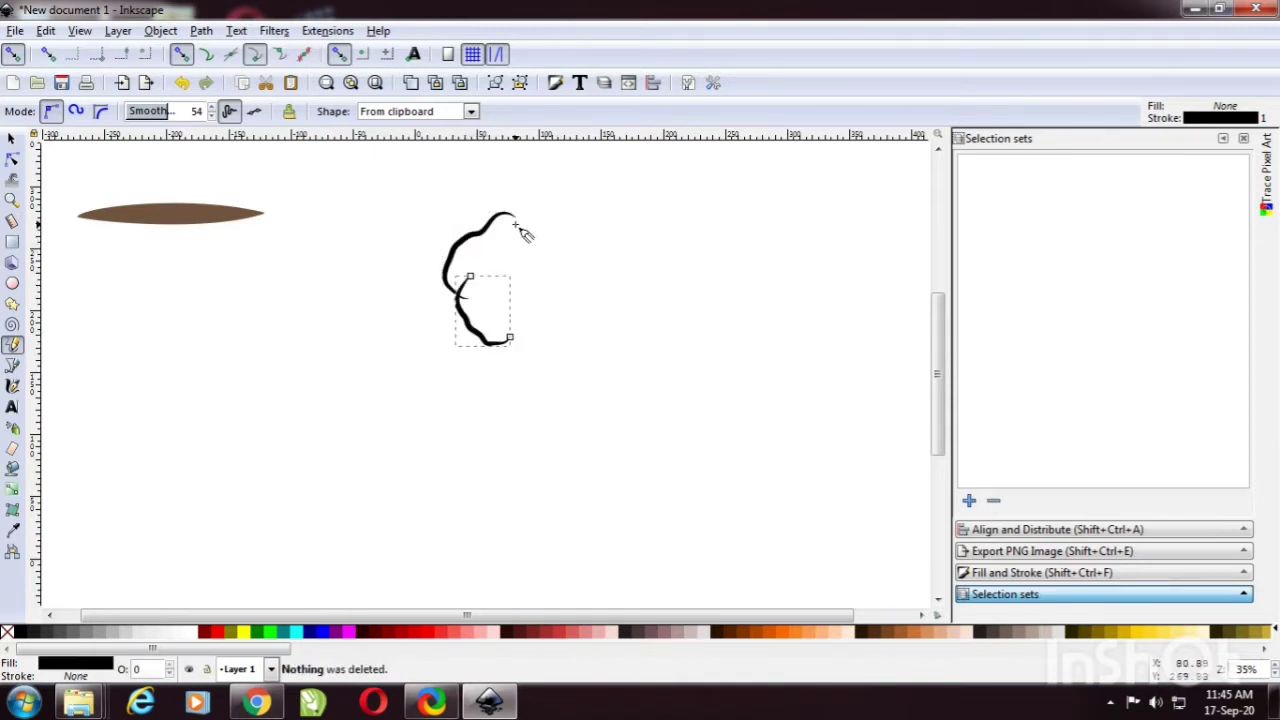
drag(515, 217, 549, 213)
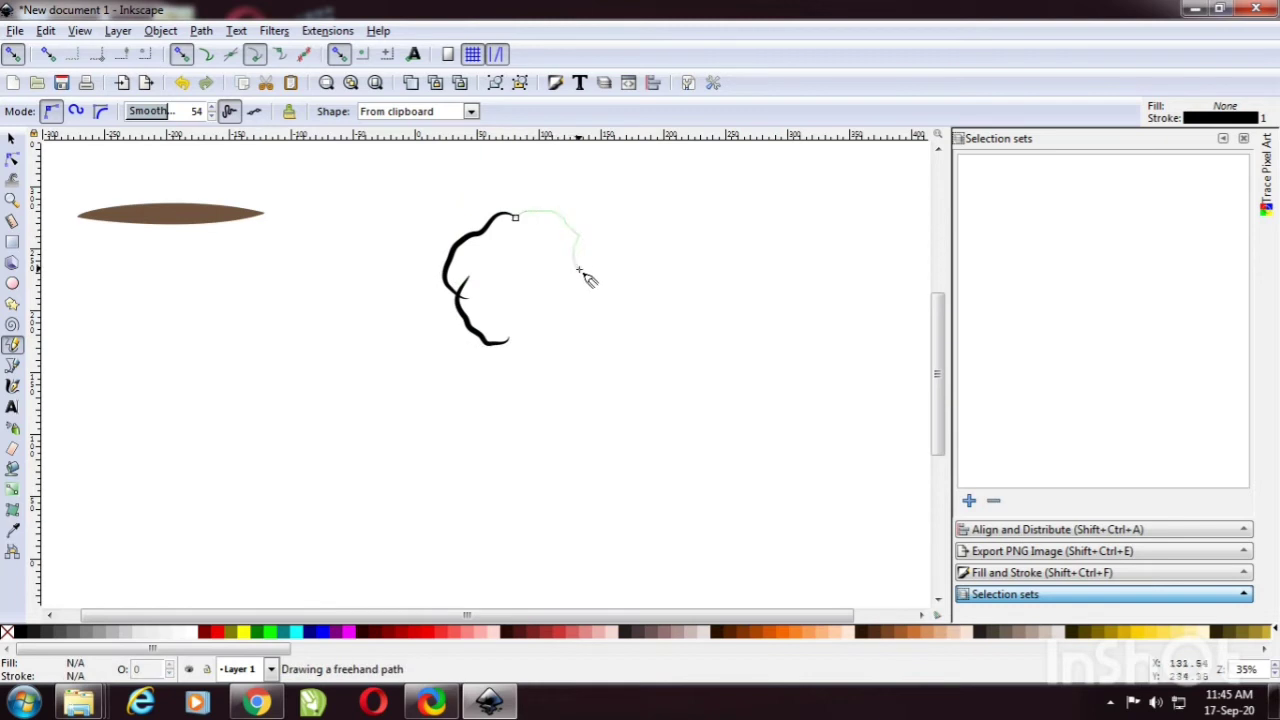
mouse_move(578, 270)
mouse_down()
mouse_move(617, 271)
mouse_move(583, 289)
mouse_move(629, 306)
mouse_up()
Step: Add the bone, top arc, inner meat details and extra outline strokes
mouse_move(525, 357)
mouse_down()
mouse_move(570, 407)
mouse_move(560, 455)
mouse_up()
drag(470, 228, 598, 228)
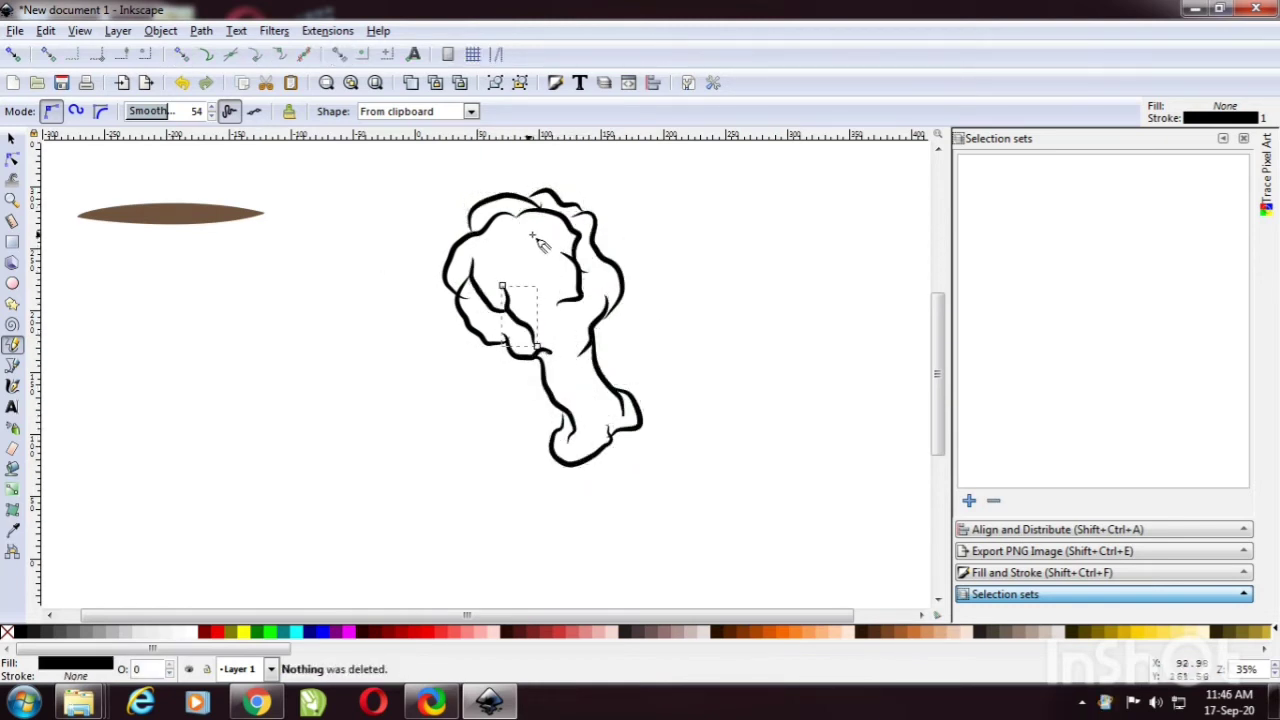
mouse_move(490, 268)
mouse_down()
mouse_move(568, 258)
mouse_move(570, 325)
mouse_move(550, 360)
mouse_up()
drag(600, 310, 605, 375)
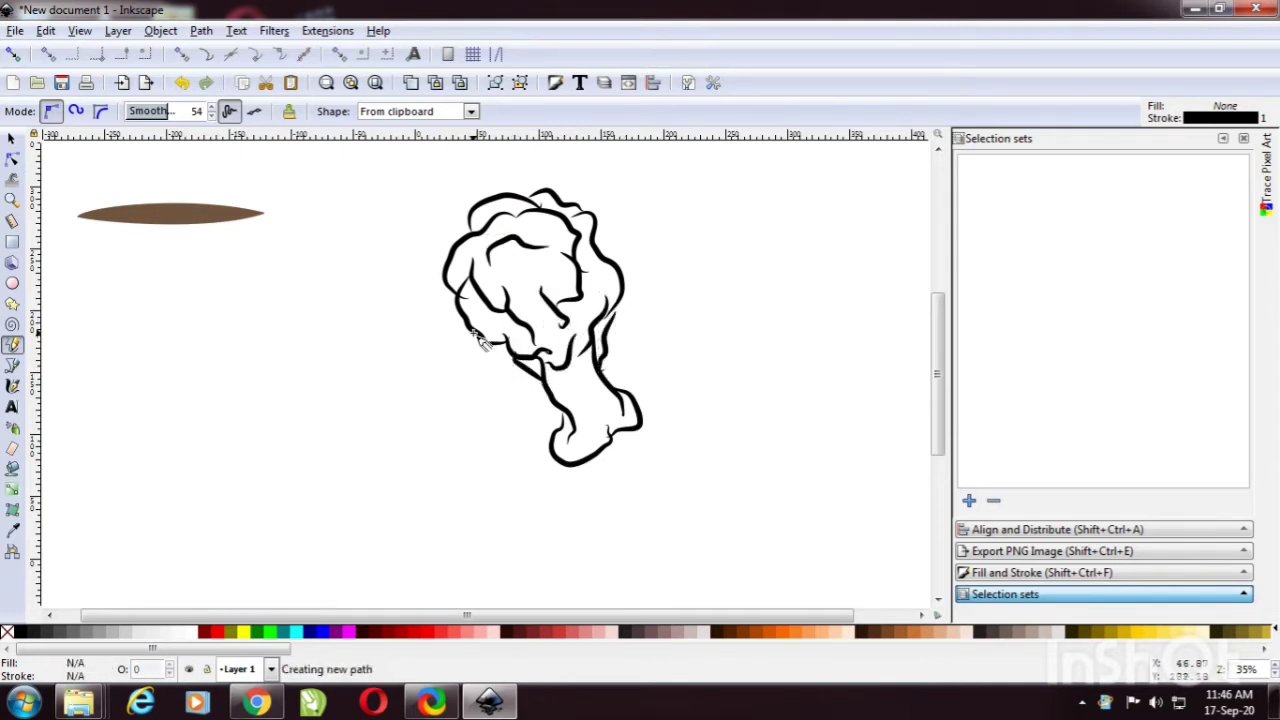
drag(478, 338, 536, 370)
mouse_move(445, 228)
mouse_down()
mouse_move(432, 315)
mouse_move(470, 350)
mouse_up()
Step: Remove the bone-end stroke for redrawing, then clear the selection
key(s)
click(638, 430)
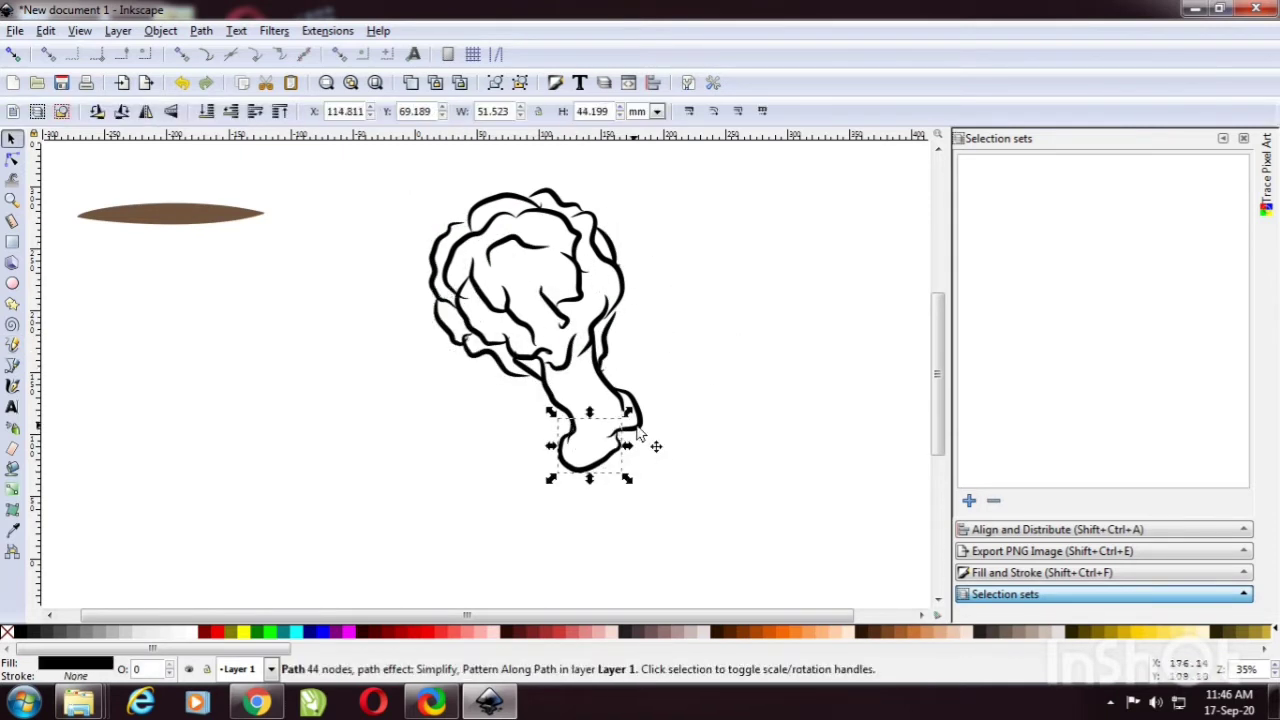
key(Escape)
key(p)
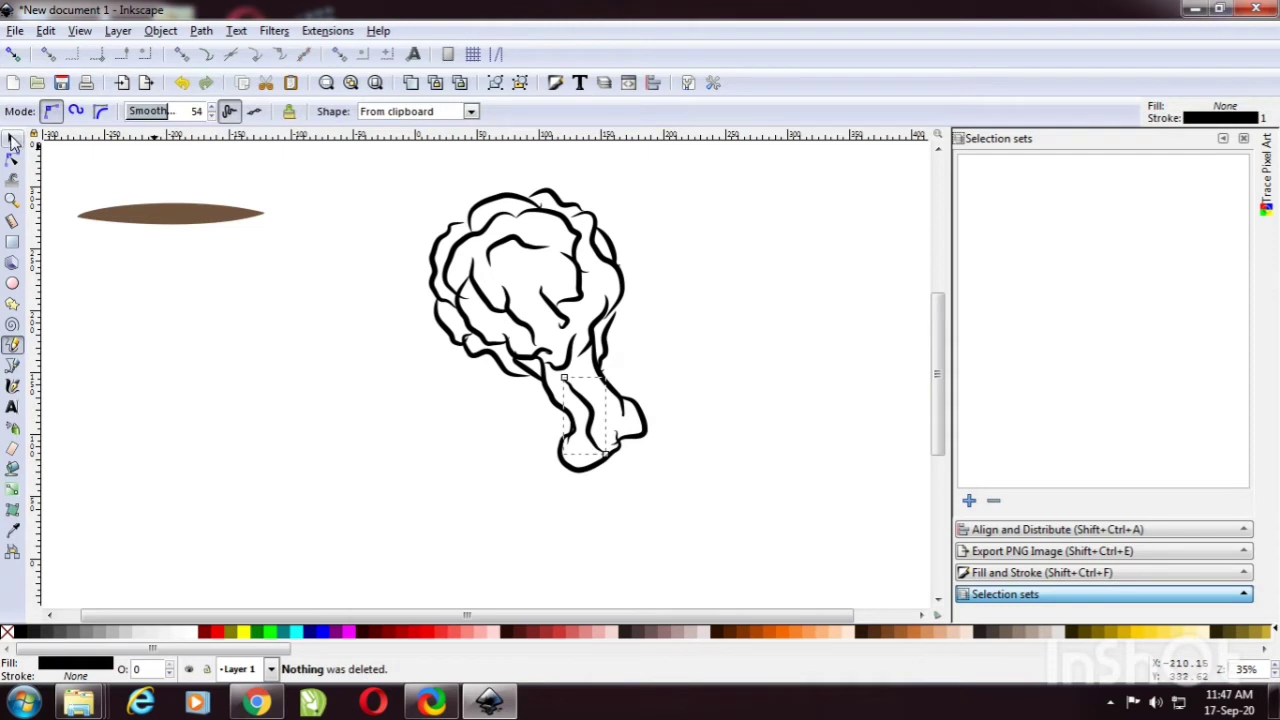
click(12, 141)
click(655, 352)
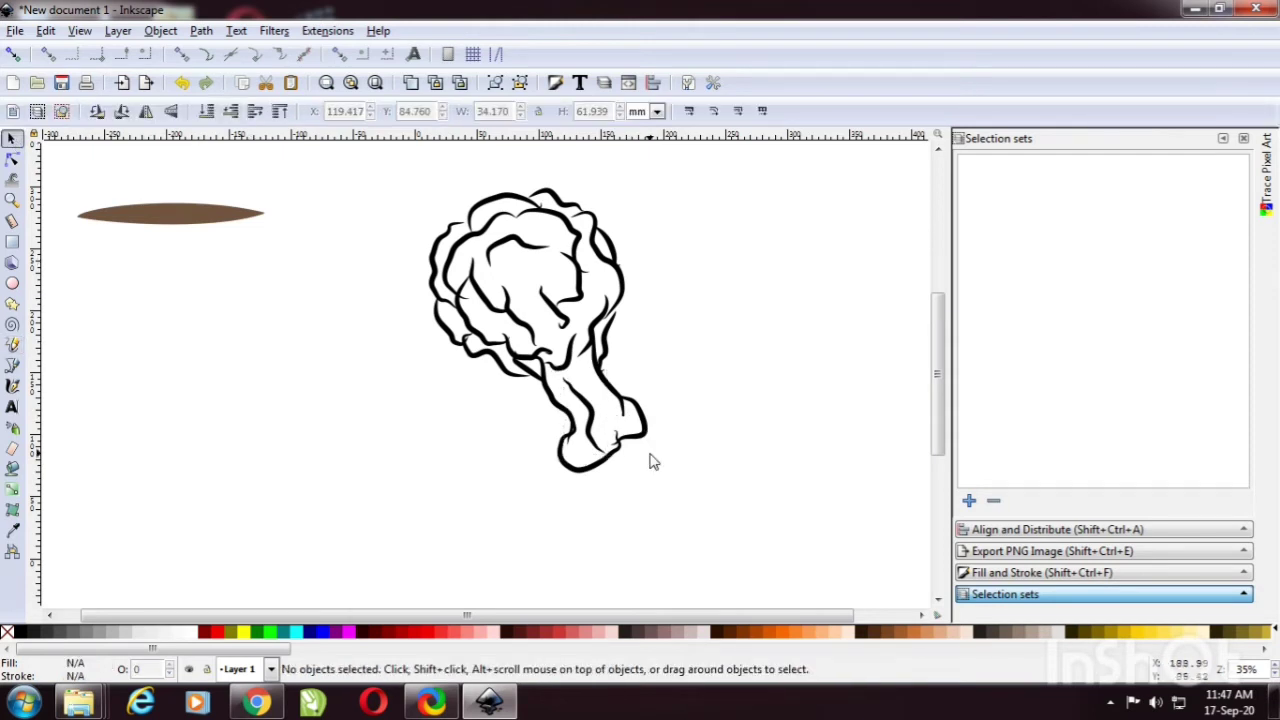
Step: Start a Bezier trace at the bone end, following the bottom and bone edge to the meat top
ctrl+scroll(650, 455, up, 4)
ctrl+scroll(651, 449, down, 2)
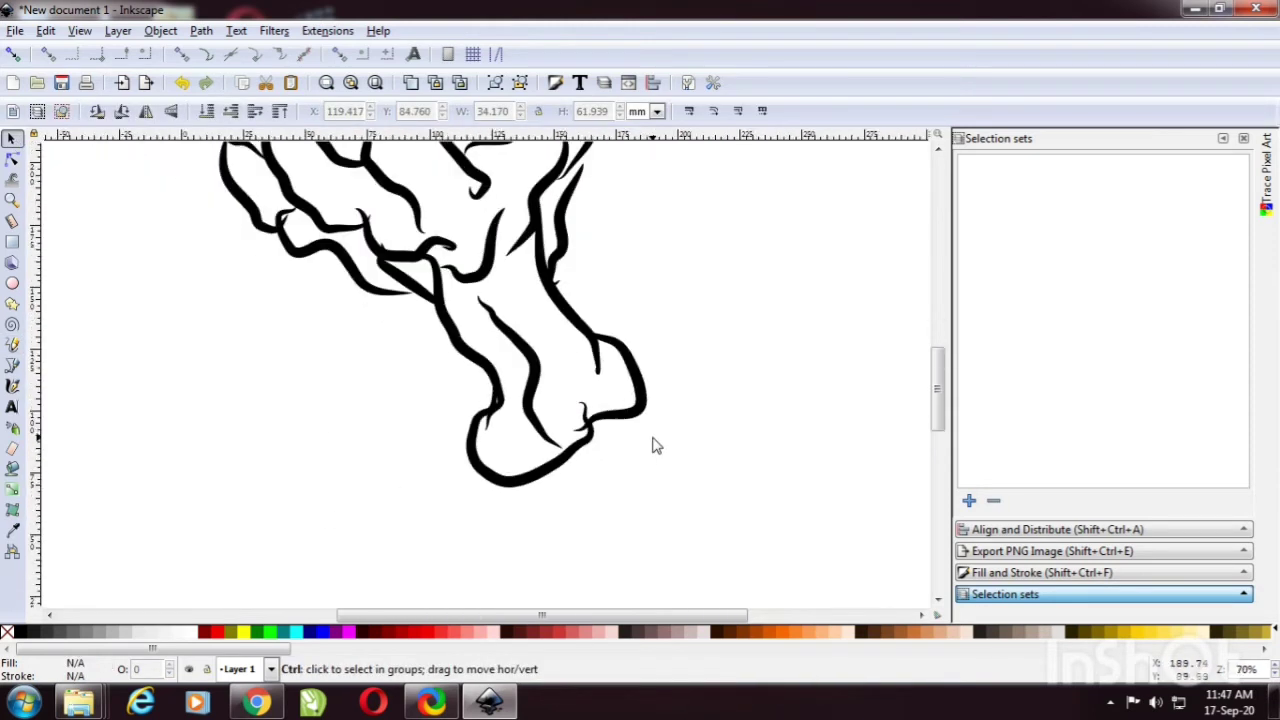
click(13, 364)
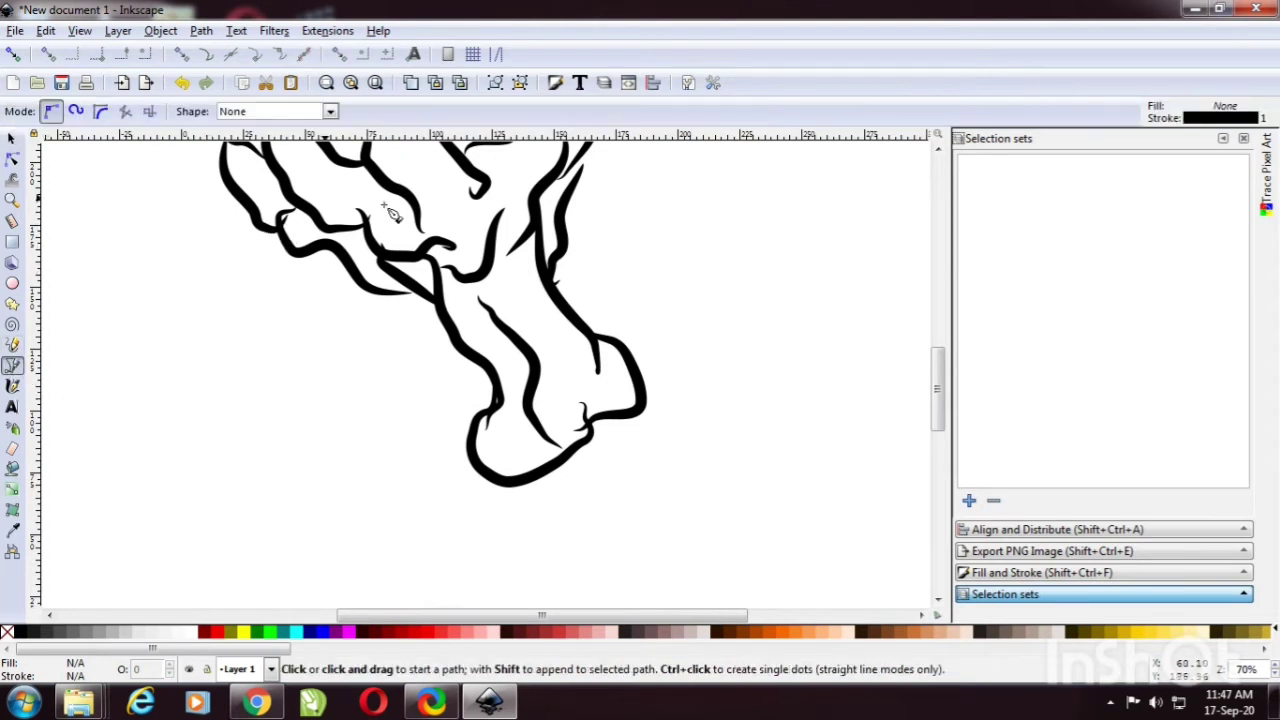
ctrl+scroll(500, 452, up, 3)
click(455, 383)
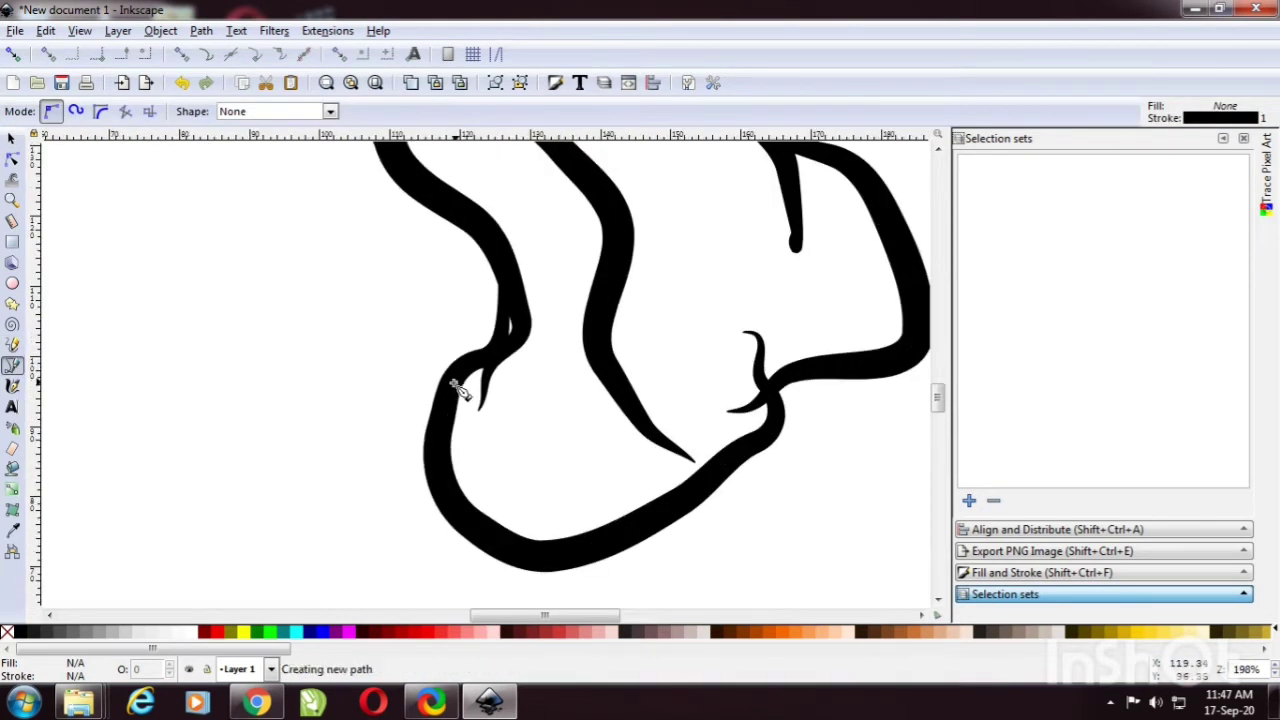
drag(429, 447, 462, 524)
drag(546, 552, 617, 549)
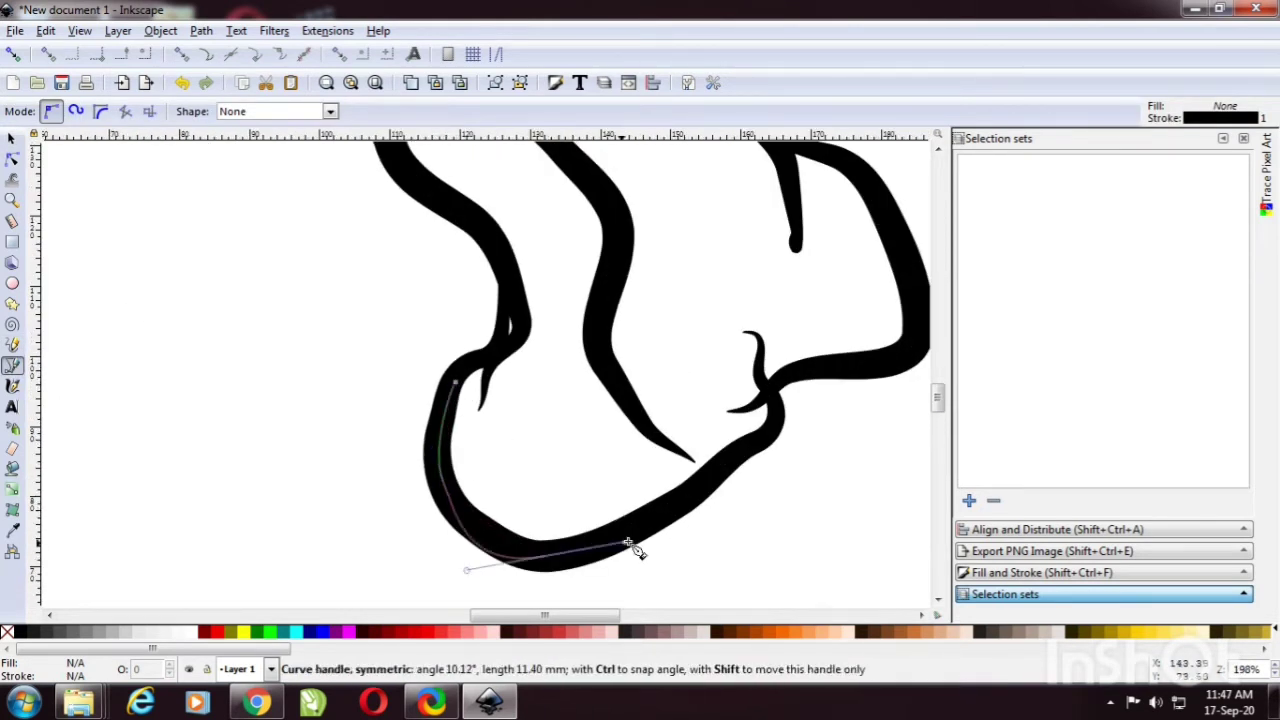
drag(897, 368, 905, 363)
scroll(737, 214, up, 3)
click(580, 191)
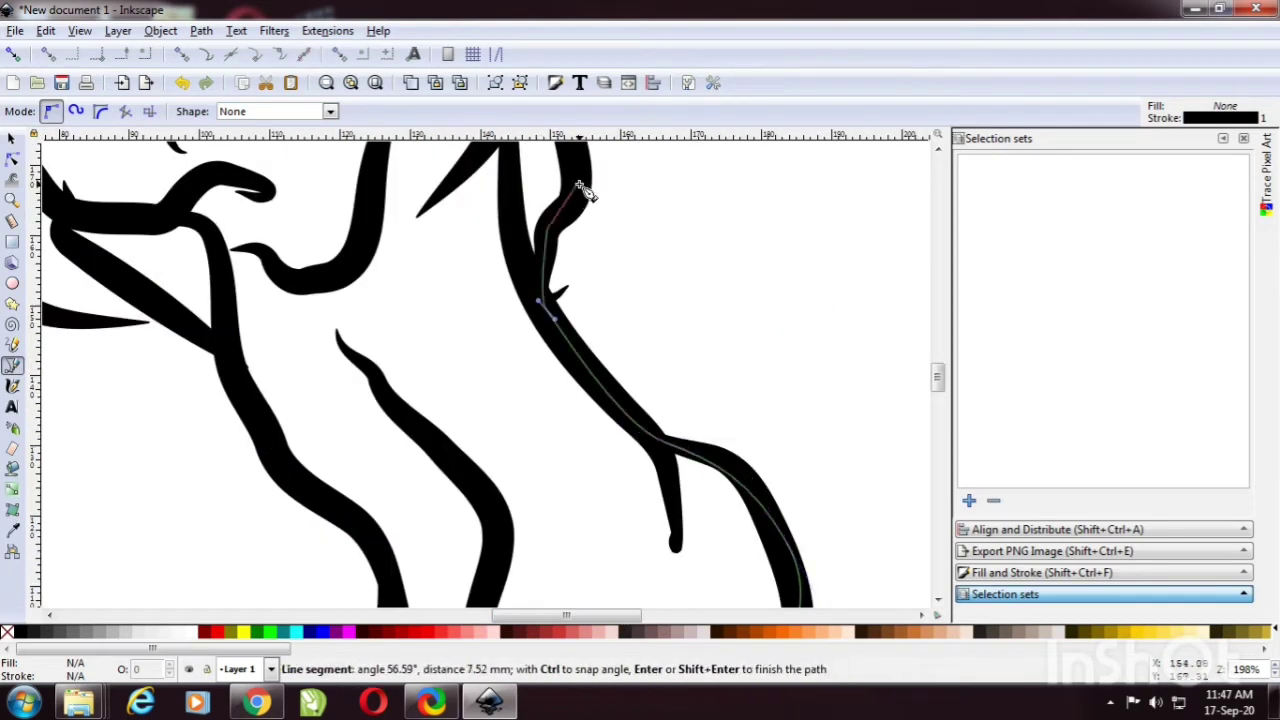
scroll(600, 250, up, 3)
drag(640, 330, 680, 371)
drag(513, 328, 480, 290)
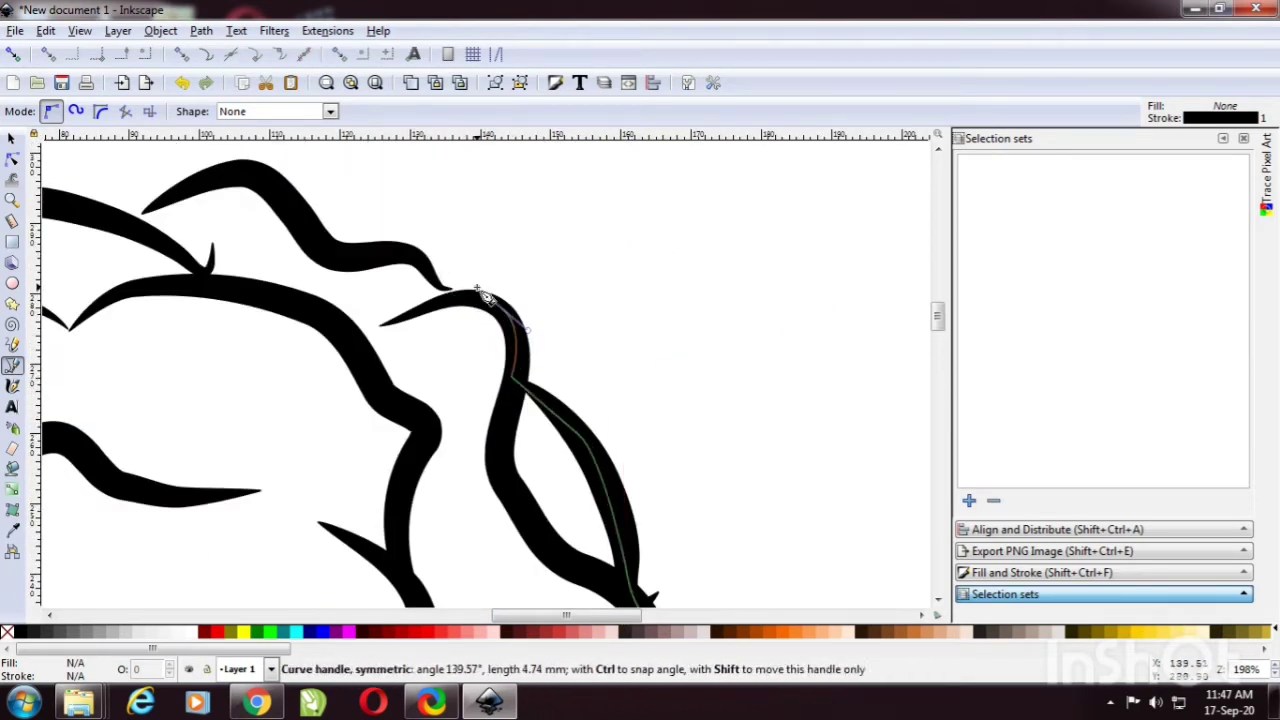
Step: Continue the trace down the meat's left side and back along the bone, closing the path
click(145, 210)
scroll(300, 220, left, 5)
drag(330, 352, 214, 371)
scroll(150, 340, down, 5)
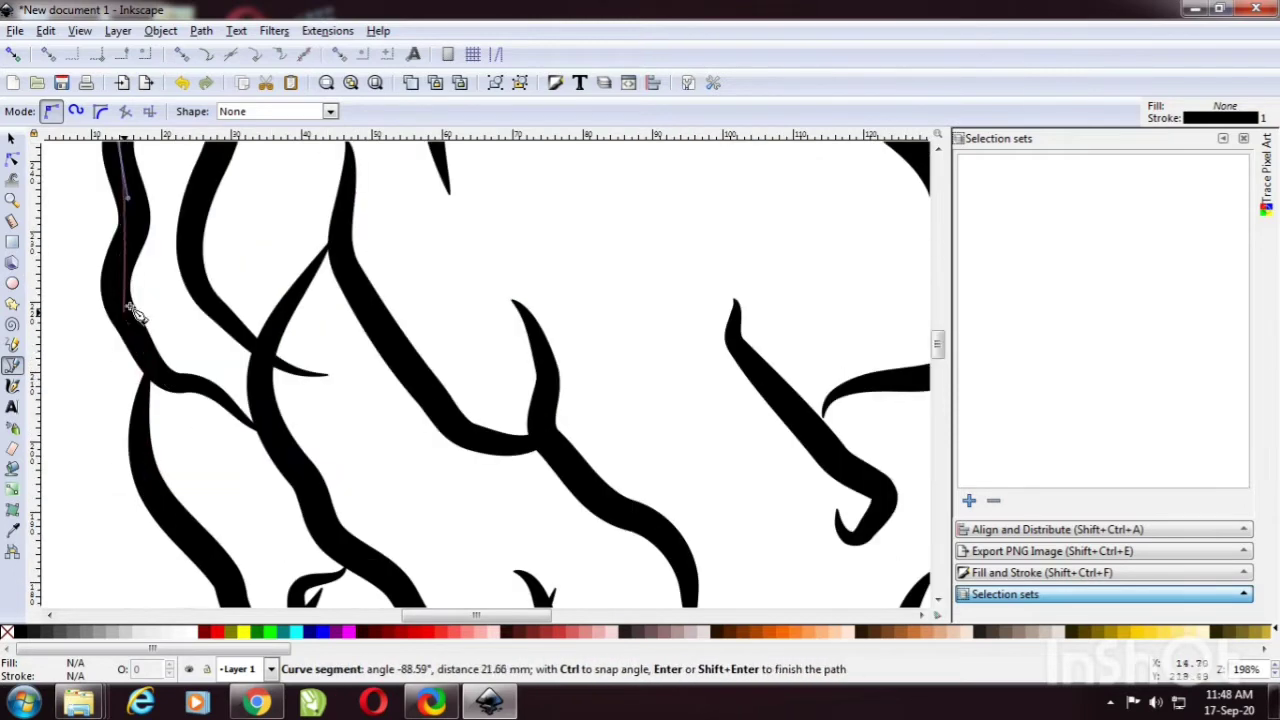
drag(137, 435, 137, 486)
scroll(200, 400, down, 3)
drag(341, 541, 374, 569)
scroll(480, 520, down, 5)
drag(580, 470, 604, 476)
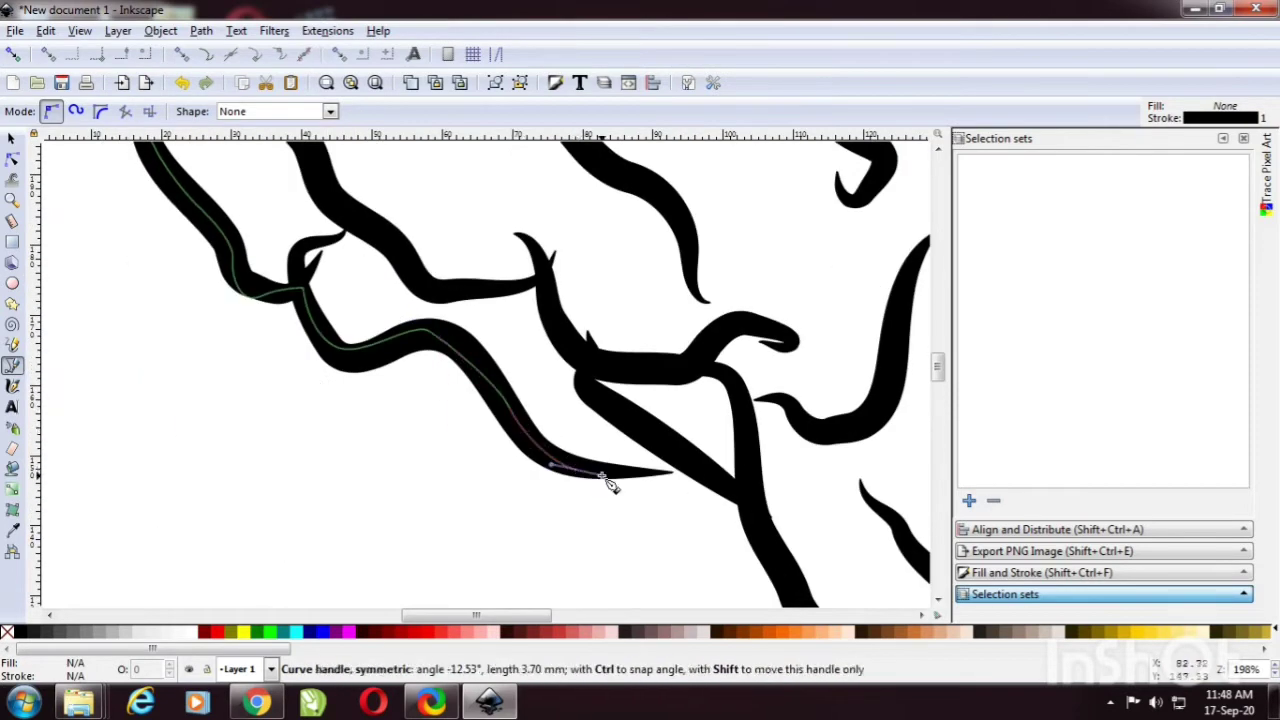
click(703, 474)
scroll(705, 470, down, 4)
drag(762, 356, 782, 425)
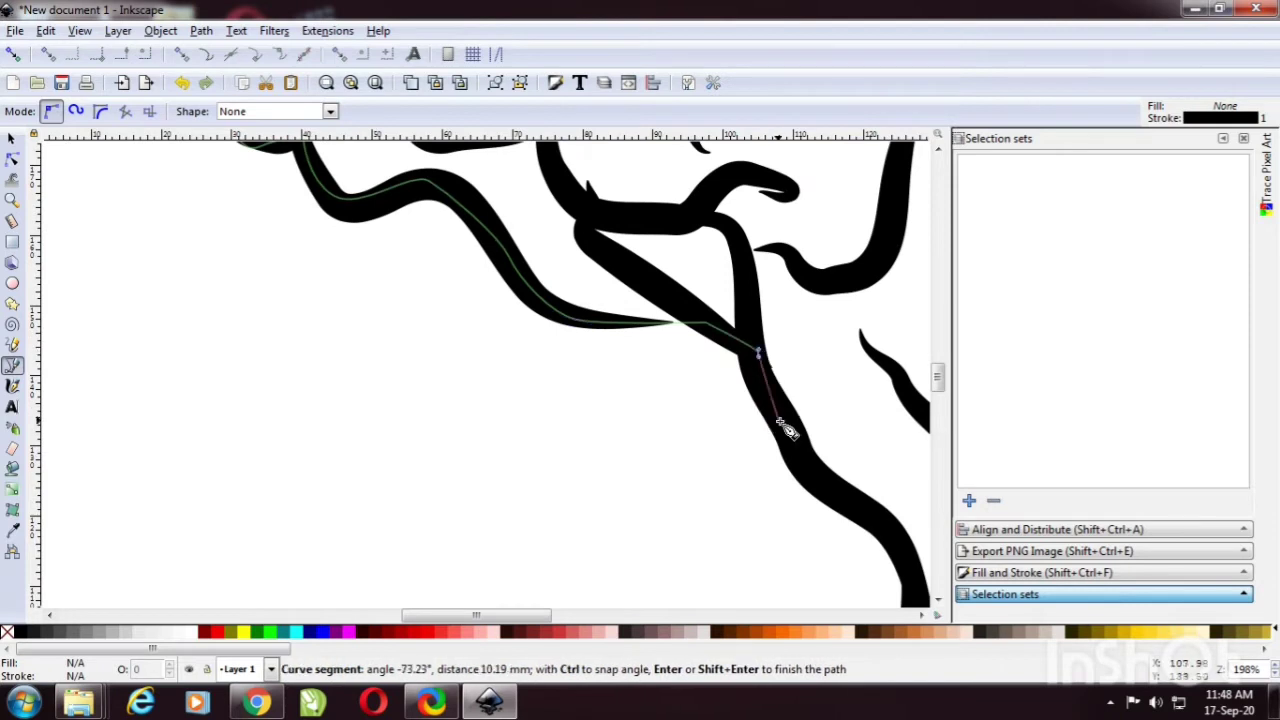
scroll(790, 430, down, 4)
drag(825, 338, 882, 378)
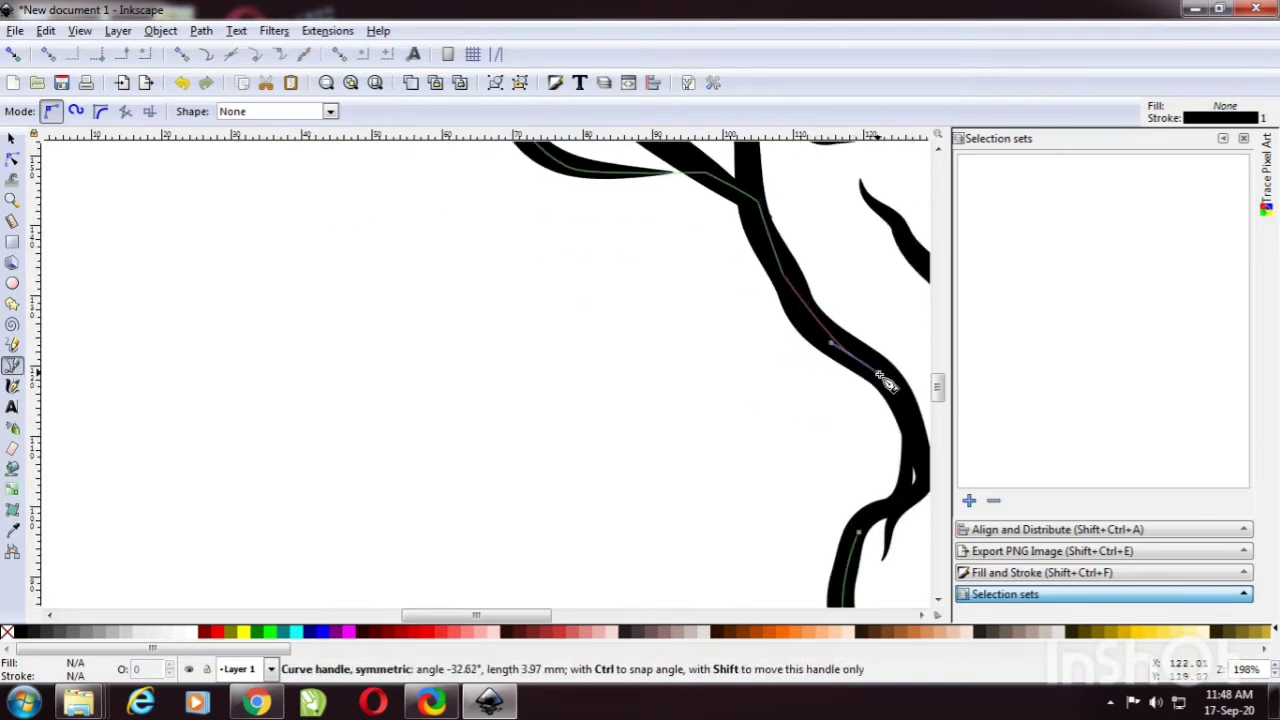
drag(914, 432, 890, 527)
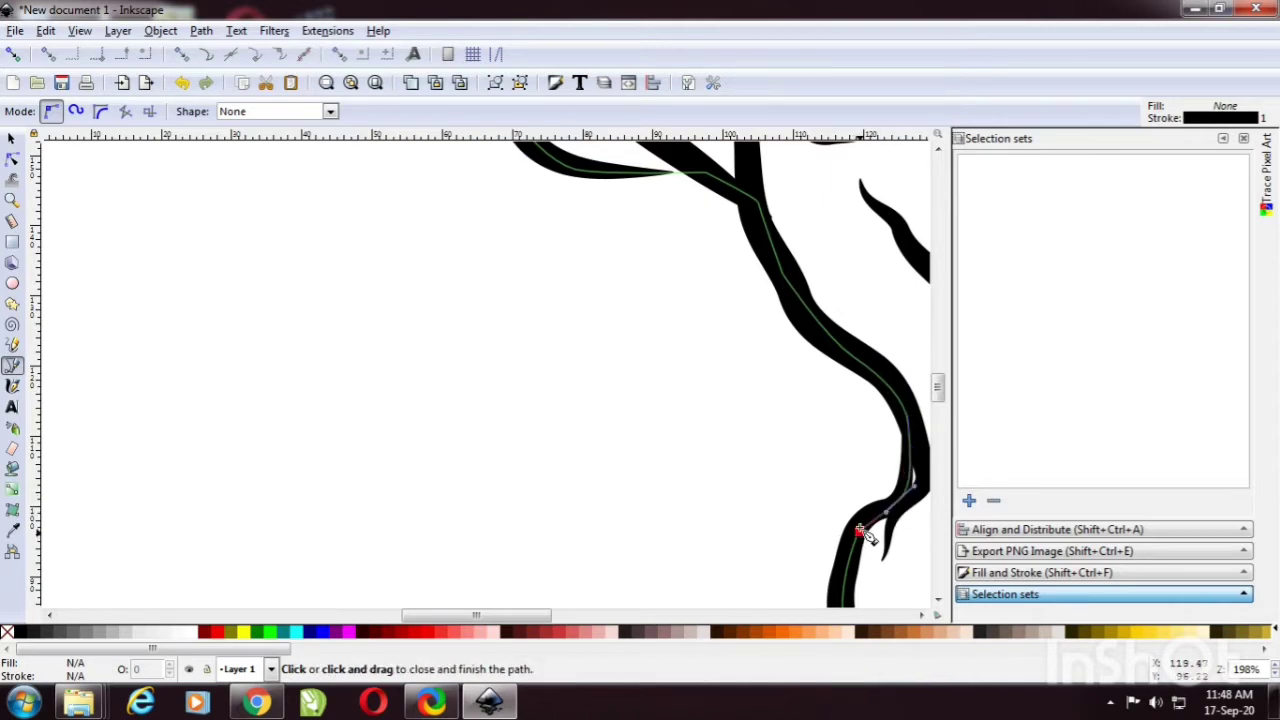
click(860, 530)
scroll(712, 397, down, 3)
Step: Fill the traced drumstick path with #C87137 and lower it beneath the black strokes
scroll(760, 370, down, 3)
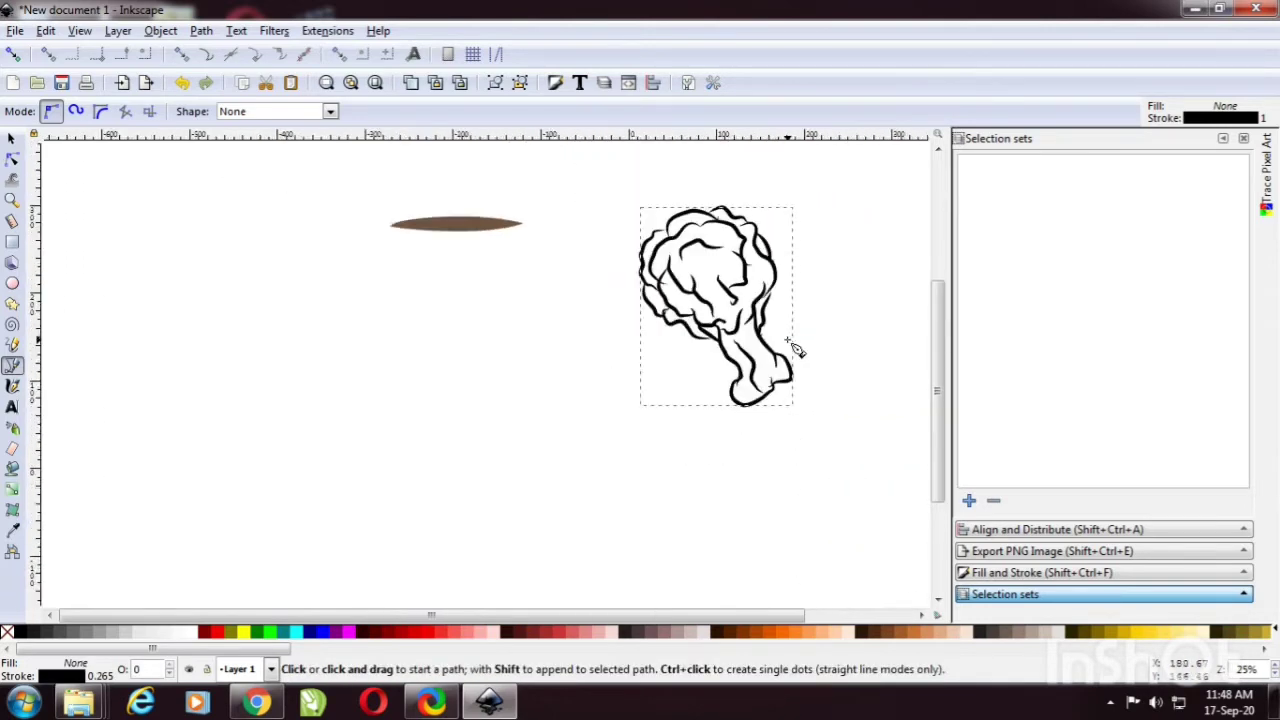
scroll(805, 330, up, 1)
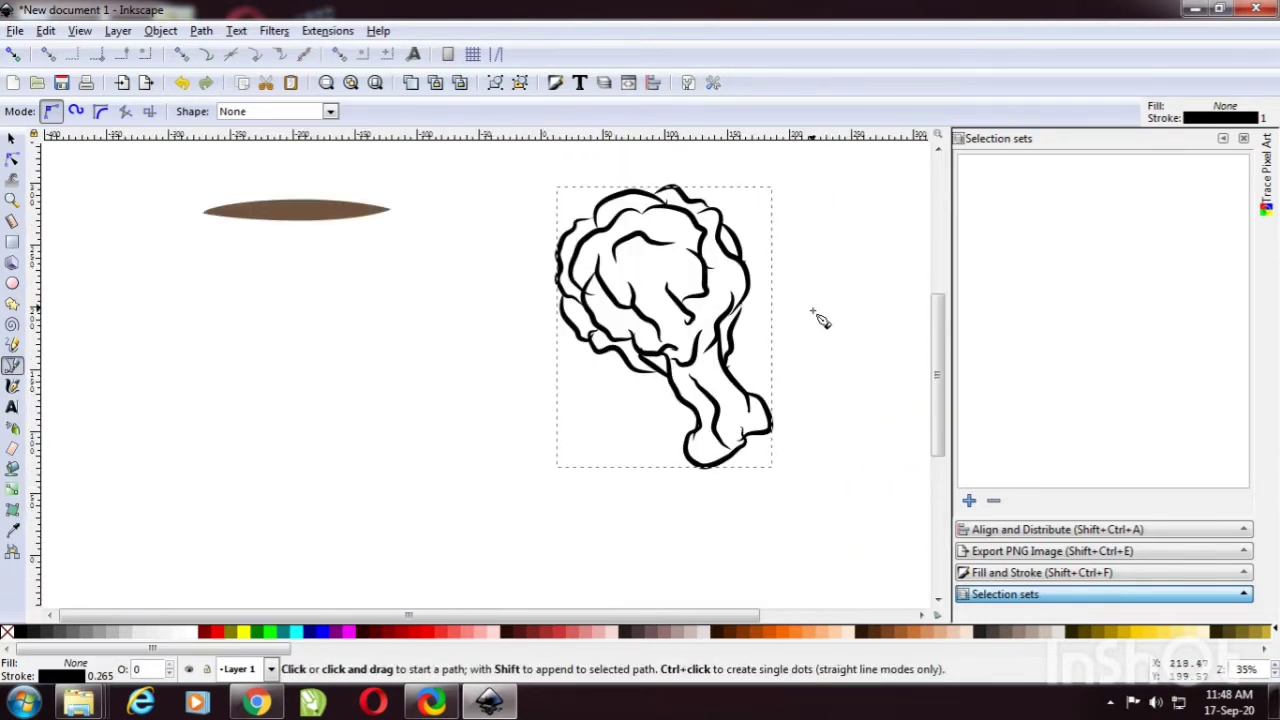
click(918, 634)
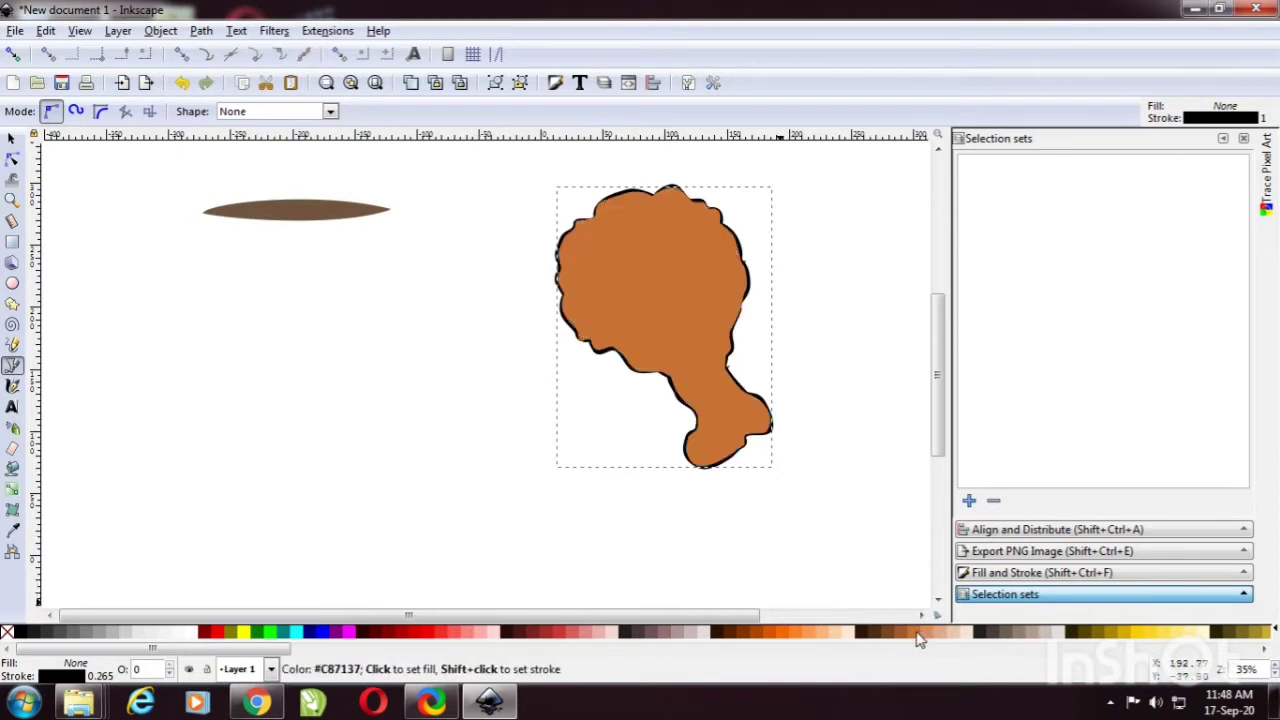
click(12, 140)
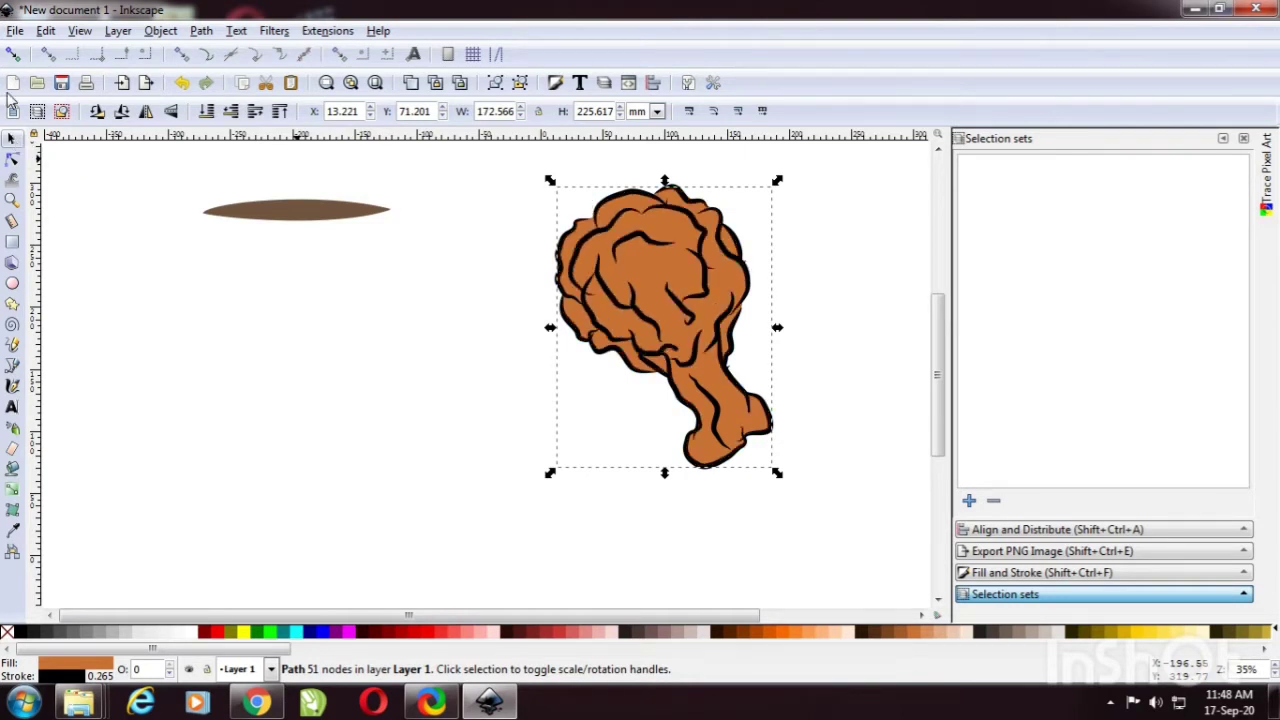
scroll(760, 200, up, 1)
scroll(766, 343, up, 1)
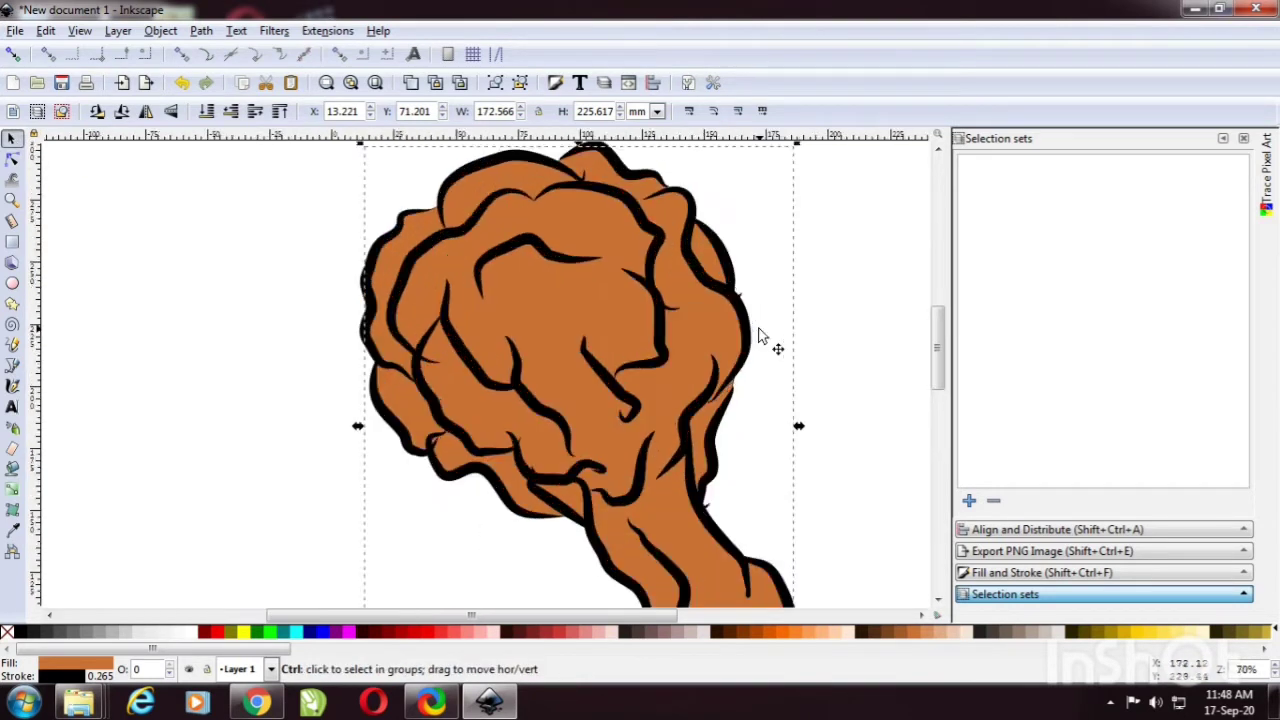
scroll(780, 343, down, 2)
scroll(780, 372, up, 1)
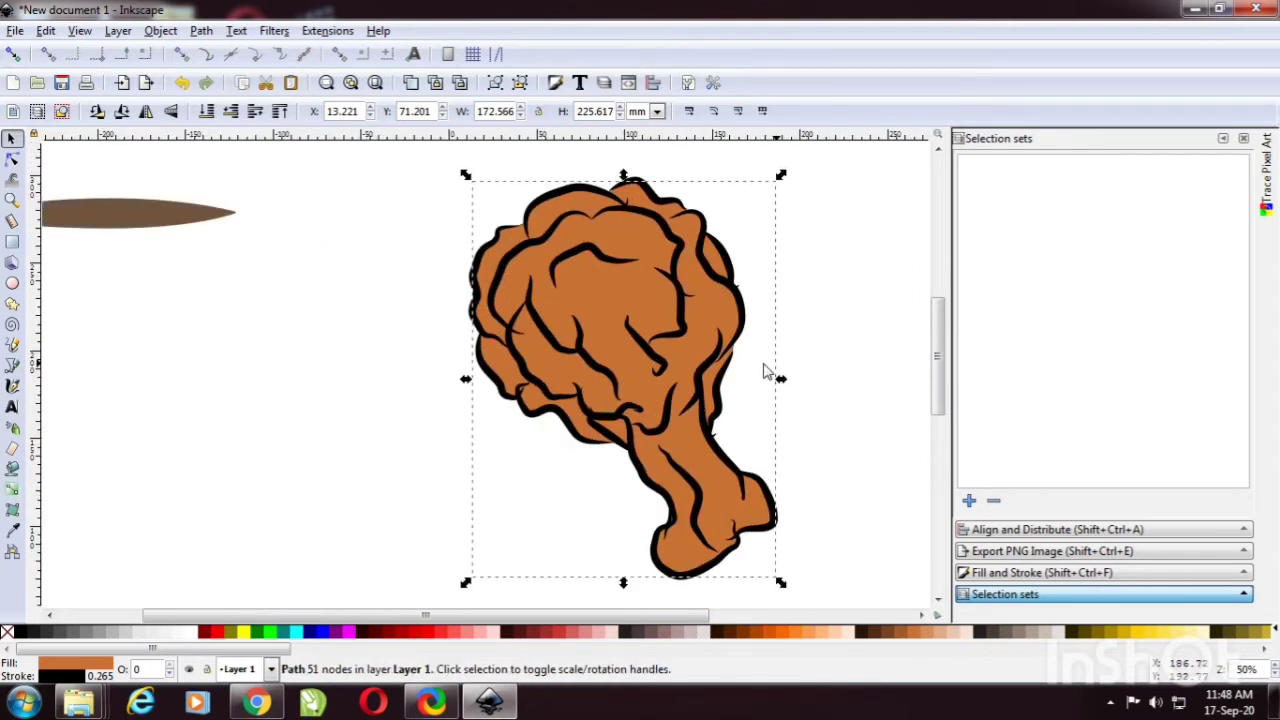
Step: With Pencil shape set to None, draw a closed path along the drumstick's left side, bulging outward
click(12, 345)
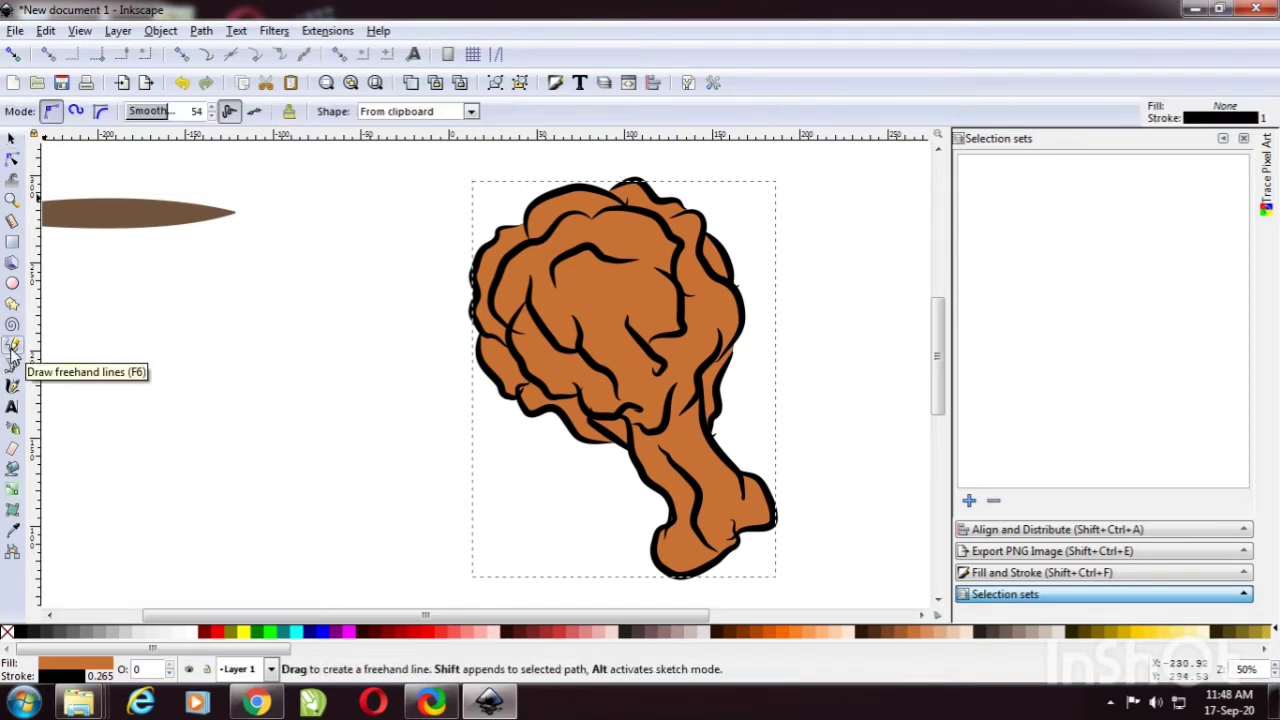
click(470, 112)
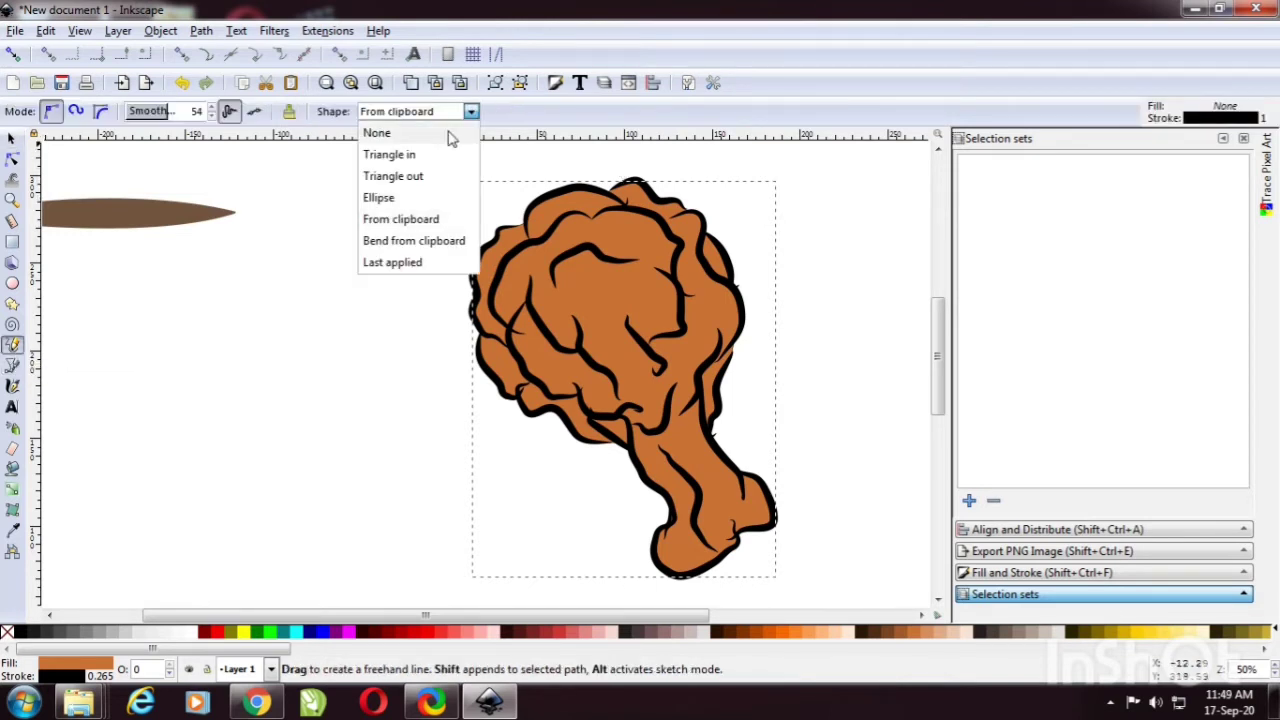
click(440, 131)
drag(533, 220, 494, 288)
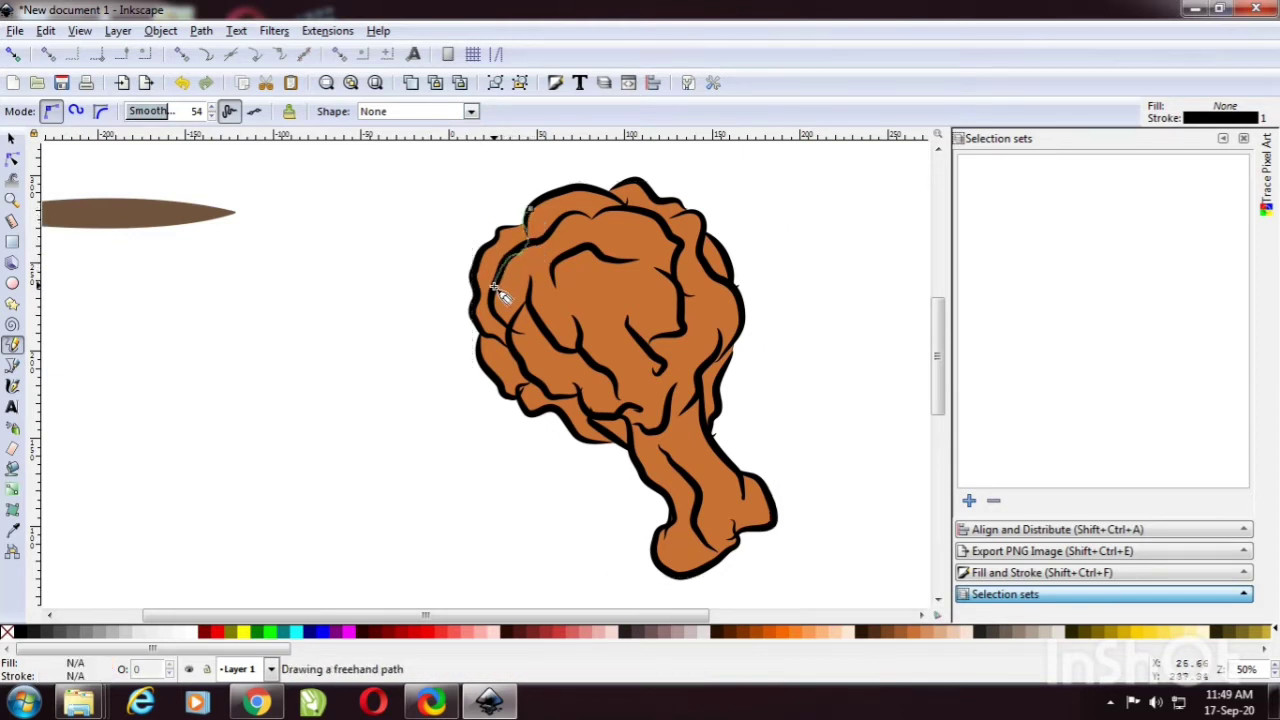
mouse_move(507, 331)
mouse_down()
mouse_move(535, 381)
mouse_move(585, 407)
mouse_up()
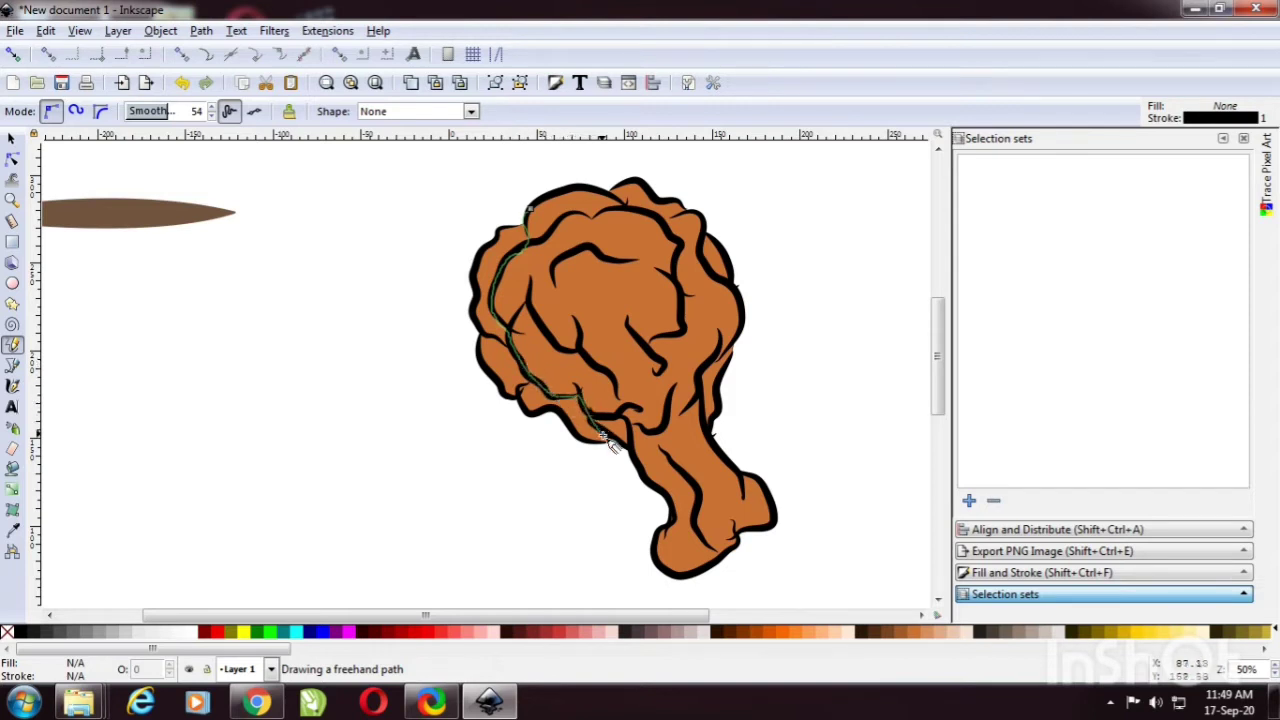
mouse_move(631, 477)
mouse_down()
mouse_move(566, 501)
mouse_move(623, 509)
mouse_move(674, 537)
mouse_move(697, 584)
mouse_move(506, 523)
mouse_move(406, 357)
mouse_move(477, 217)
mouse_move(529, 210)
mouse_up()
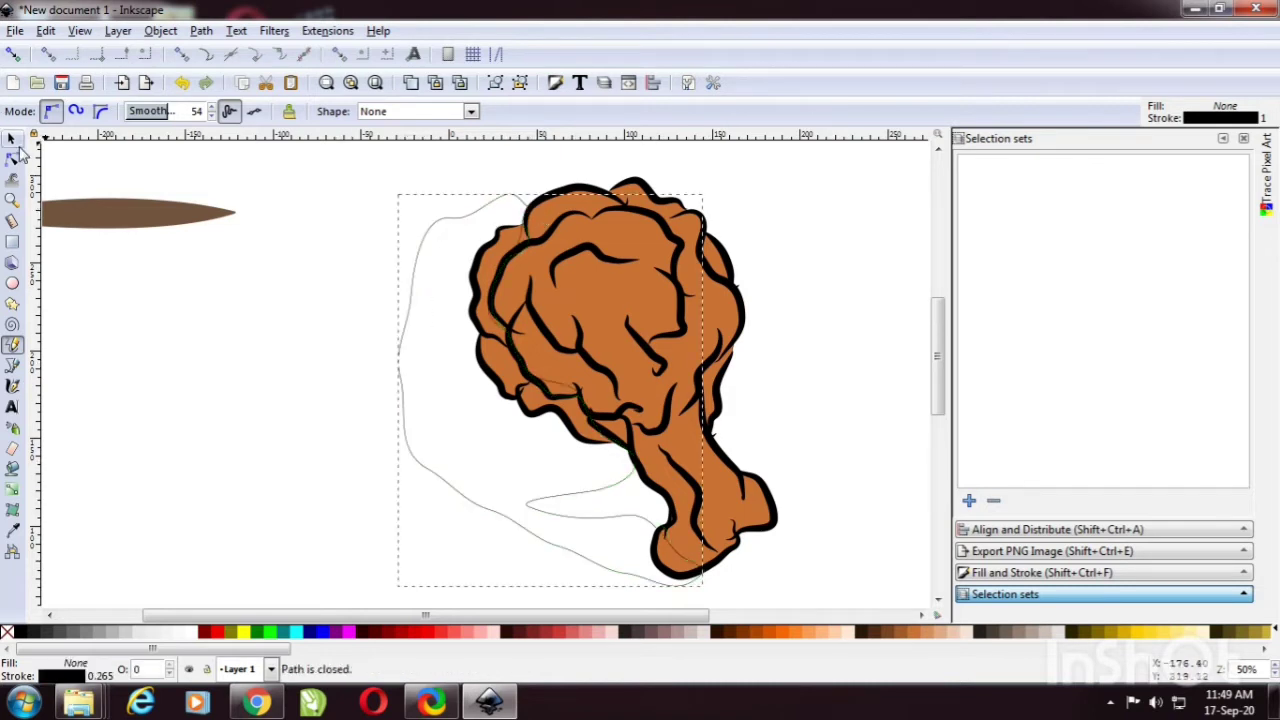
Step: Raise the orange fill, divide it with the freehand shape, and delete the leftover outline
key(s)
click(724, 318)
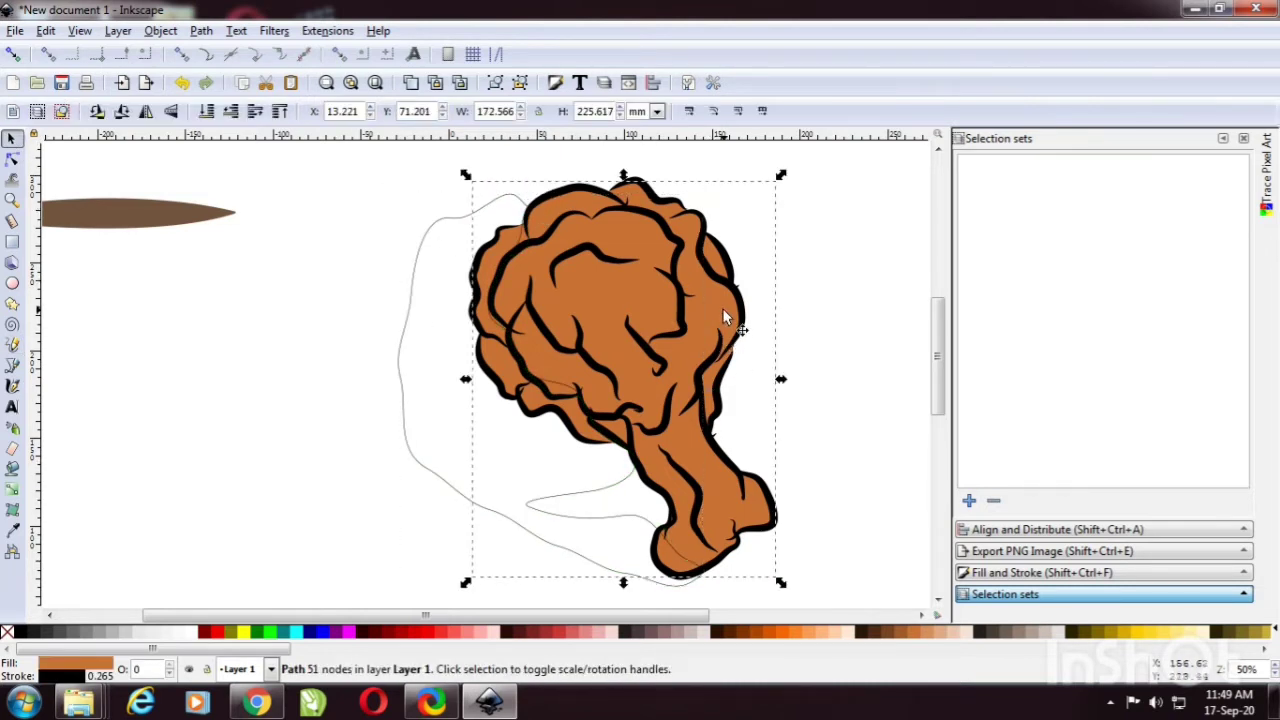
key(Home)
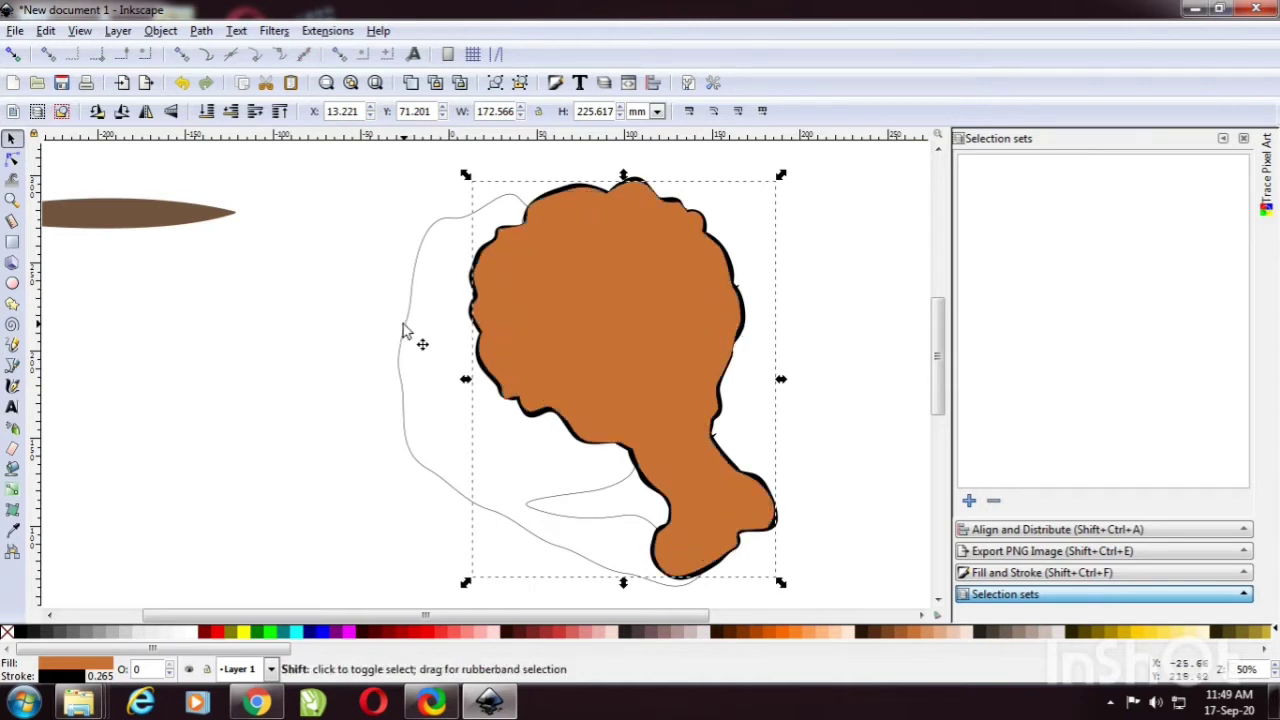
shift+click(406, 332)
click(200, 31)
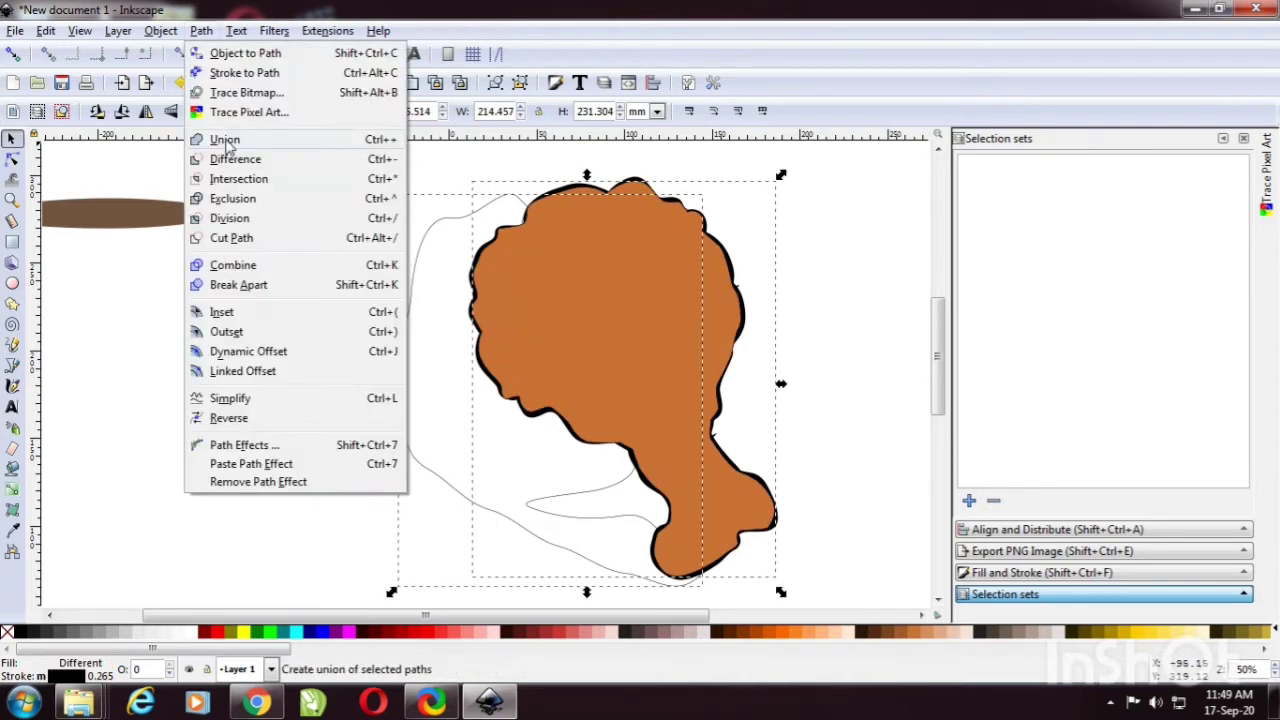
click(222, 218)
click(207, 300)
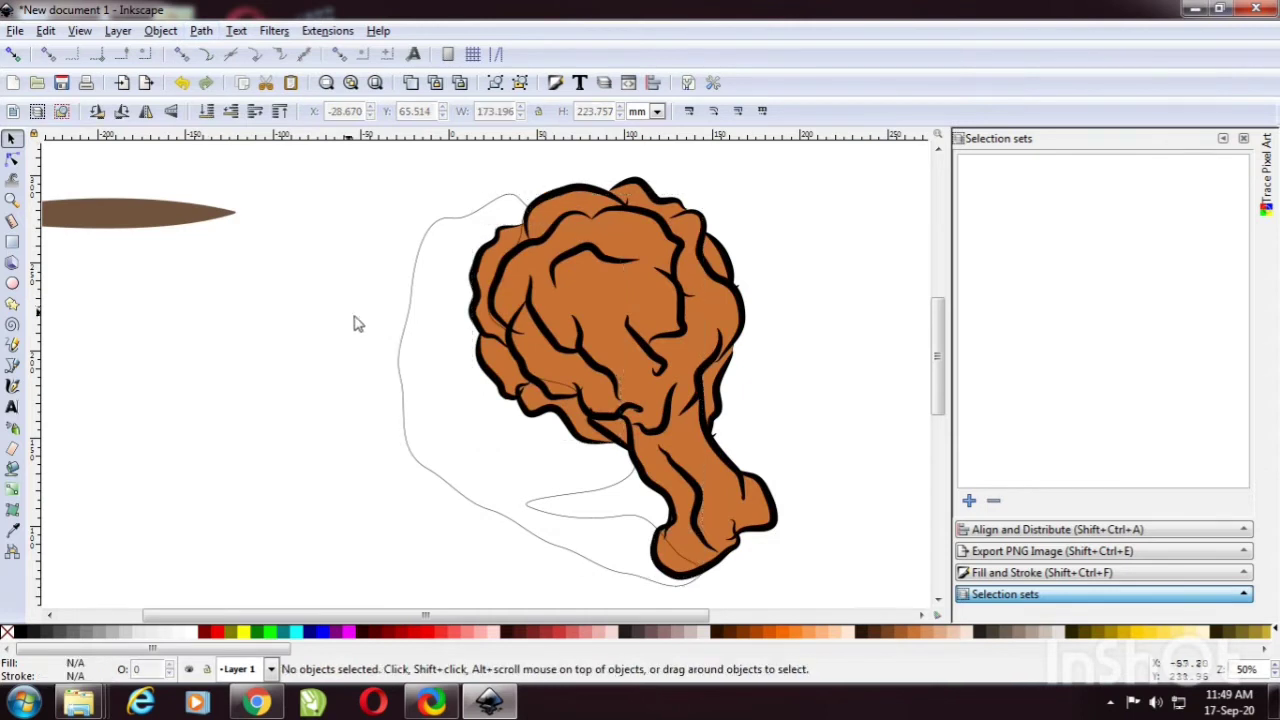
click(402, 337)
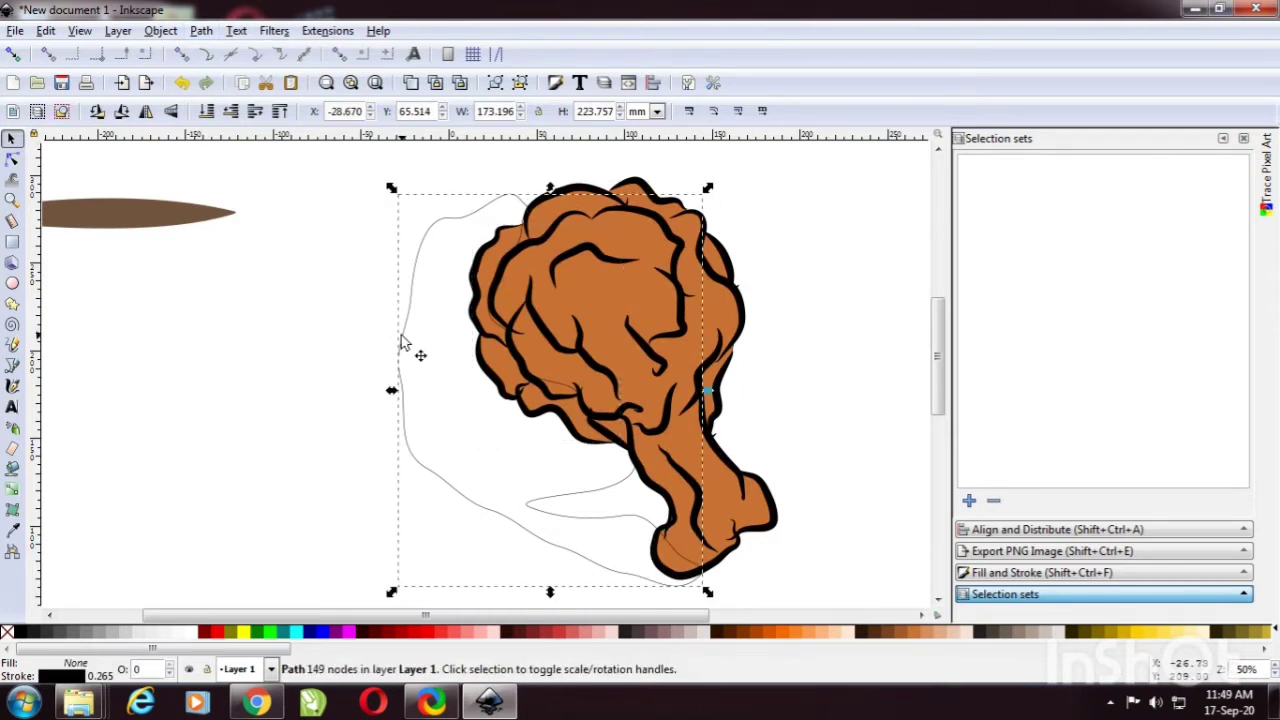
key(Delete)
Step: Fill the left-side and tip pieces with dark brown
click(522, 238)
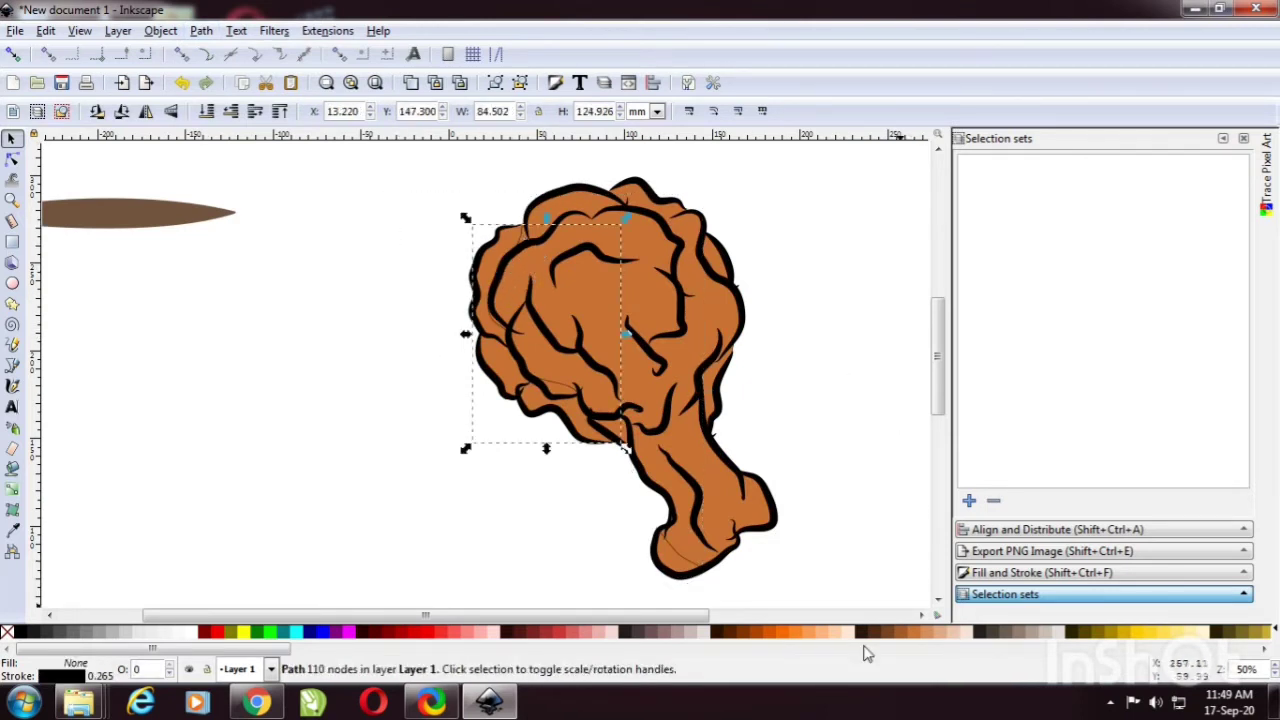
click(895, 636)
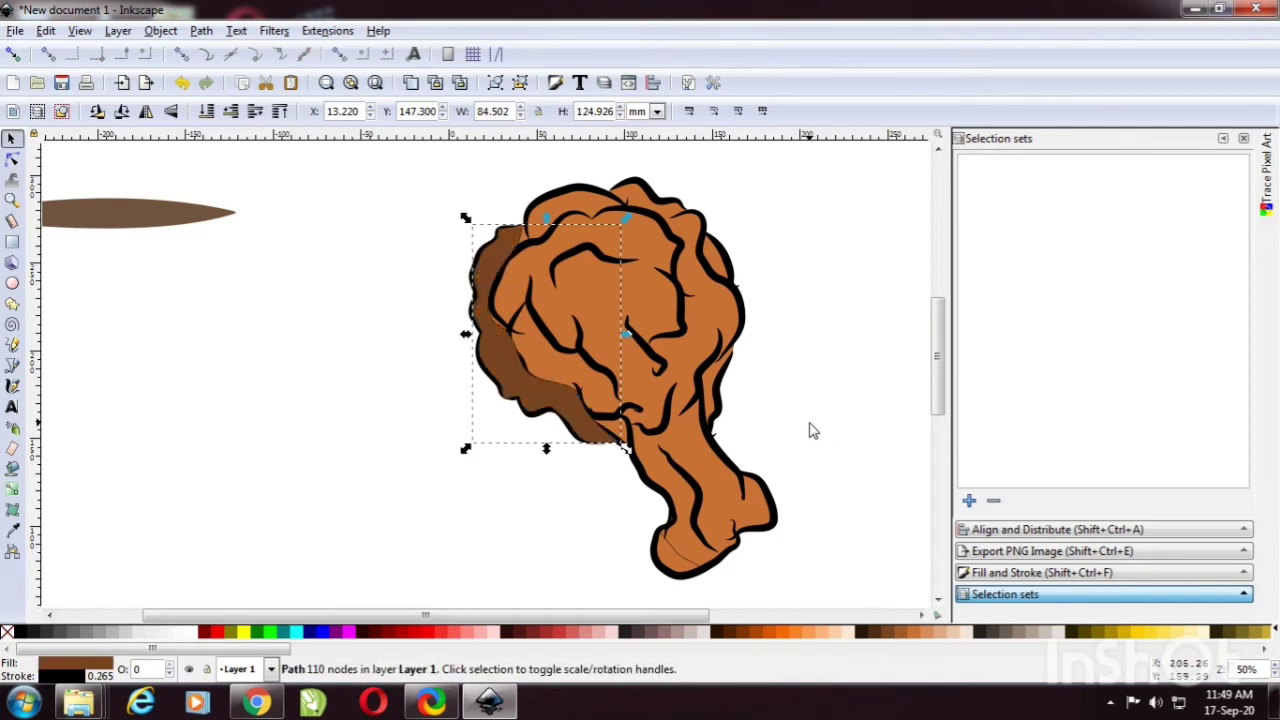
click(682, 553)
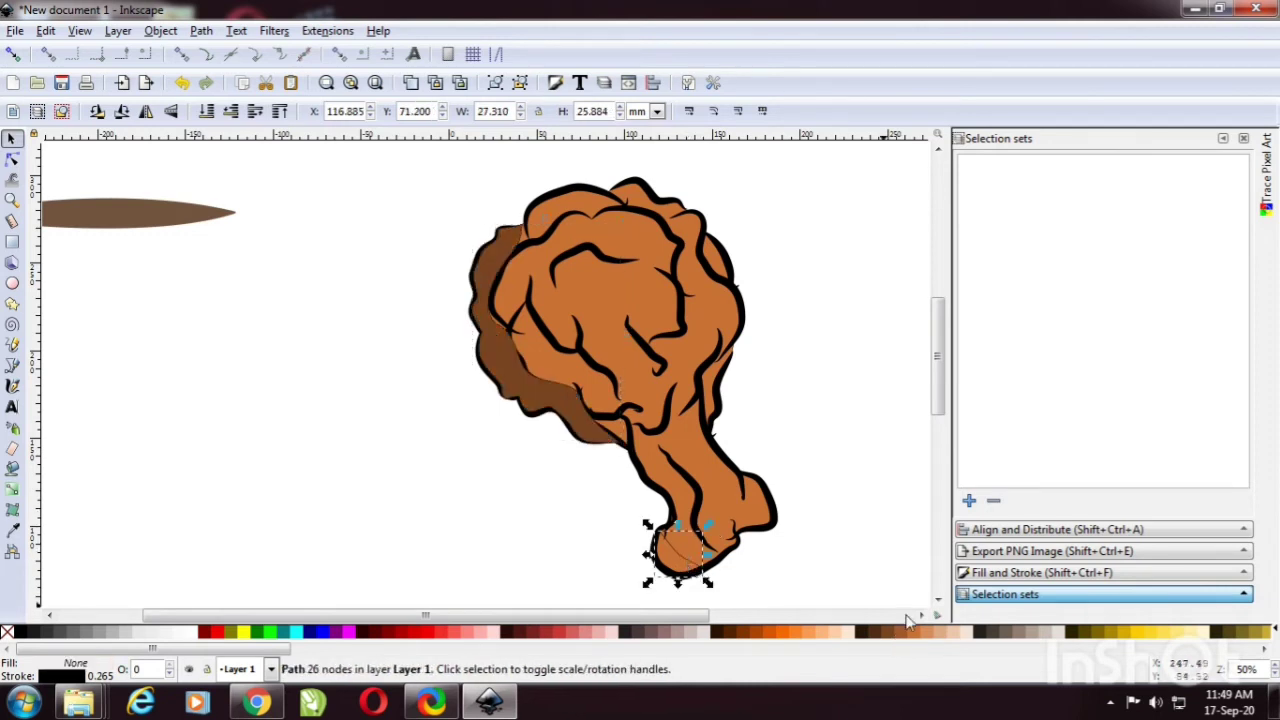
click(886, 634)
click(851, 511)
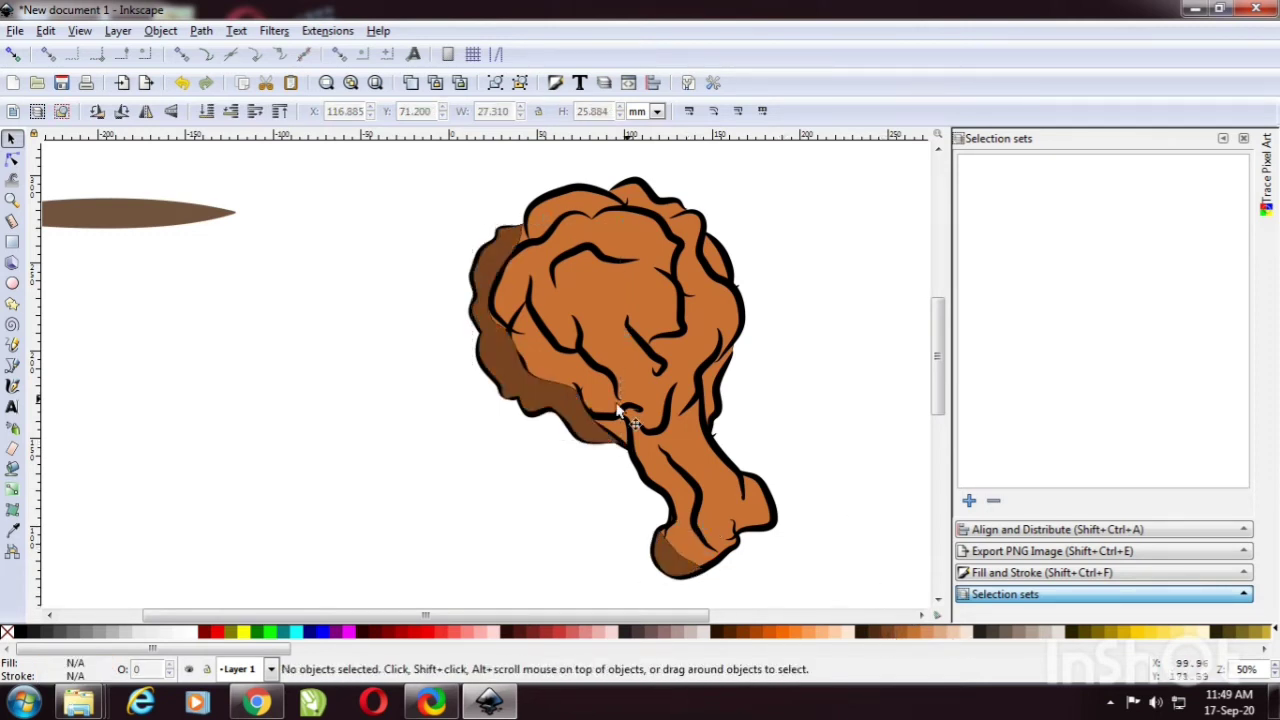
Step: Lower both dark-brown pieces beneath the black outlines and remove their stroke
click(577, 412)
shift+click(675, 566)
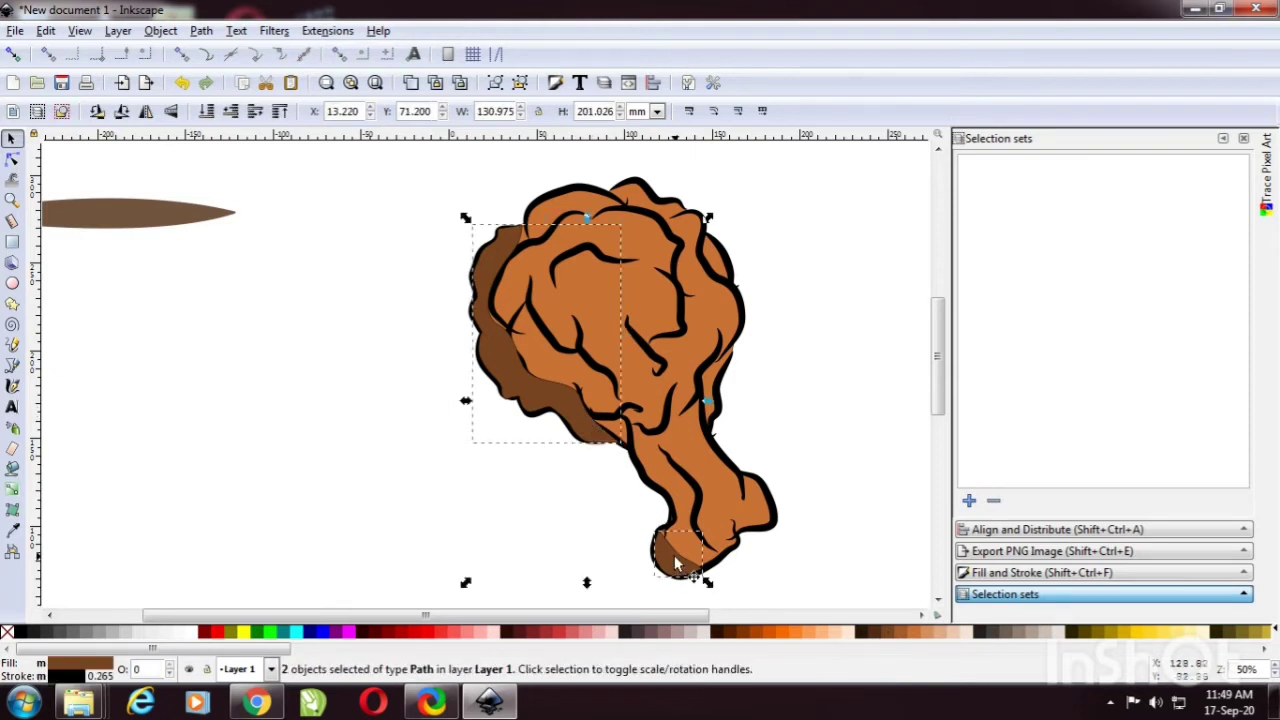
key(Page_Down)
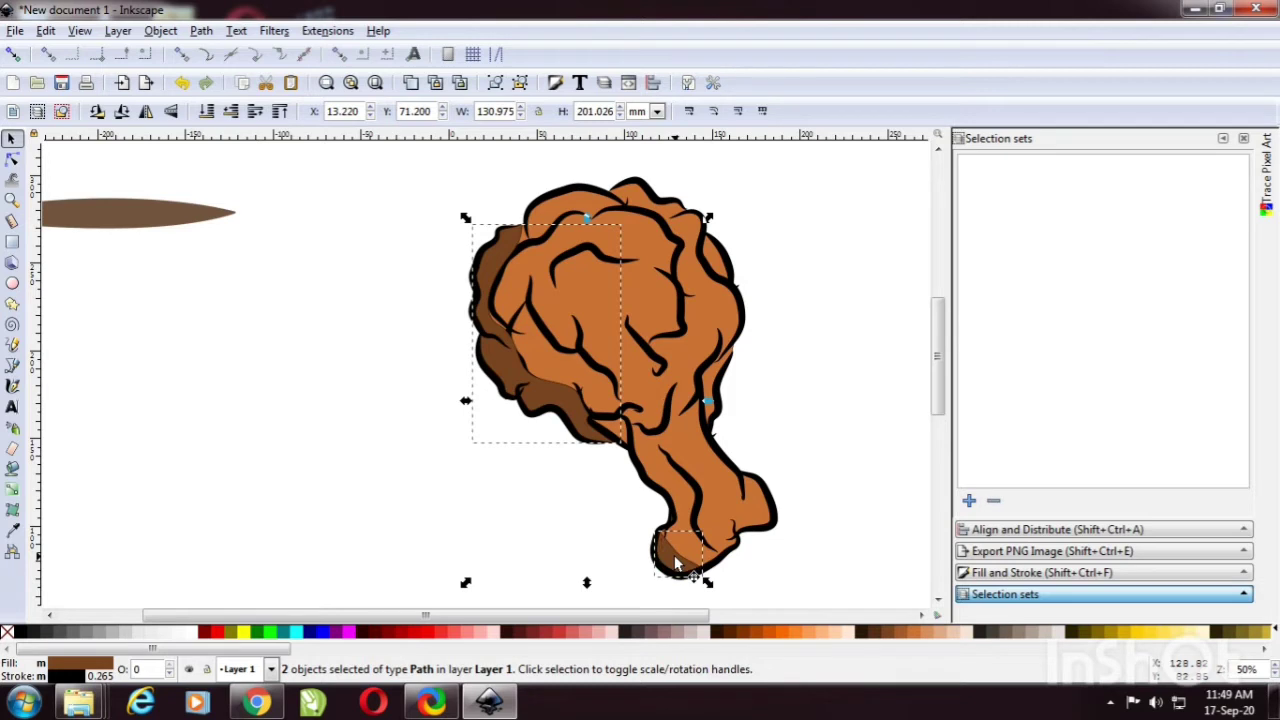
shift+click(8, 631)
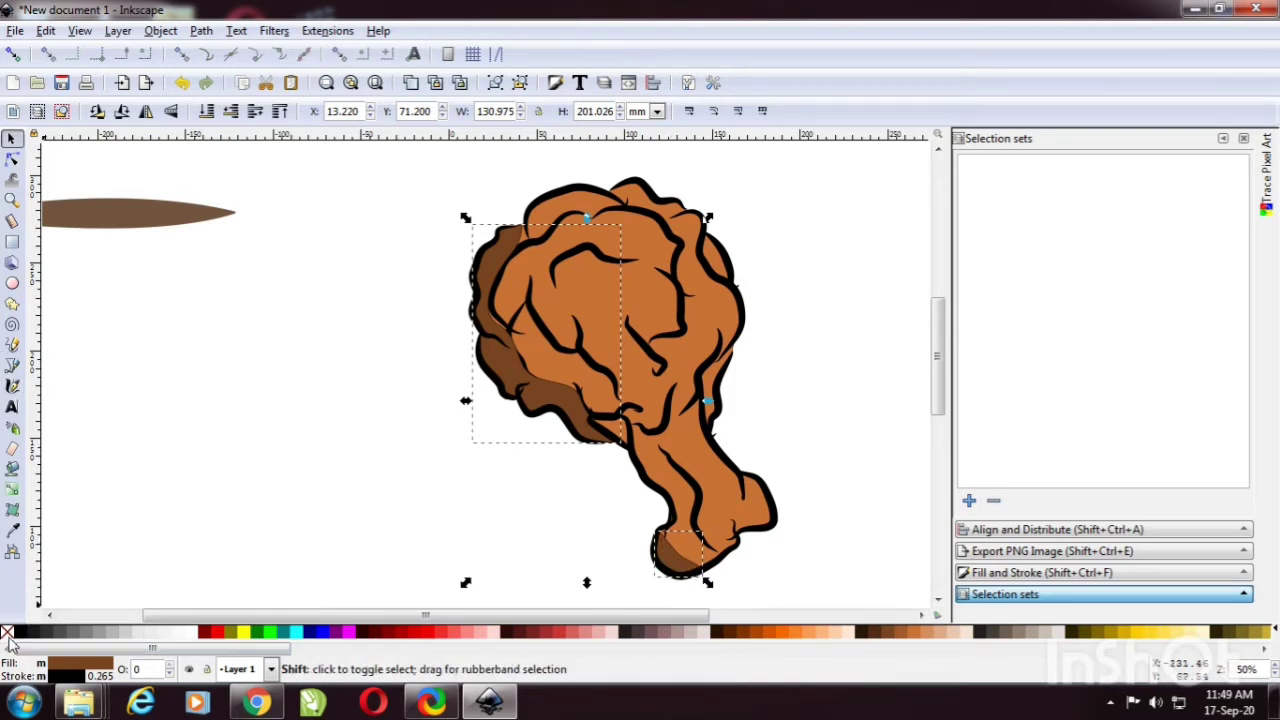
key(Escape)
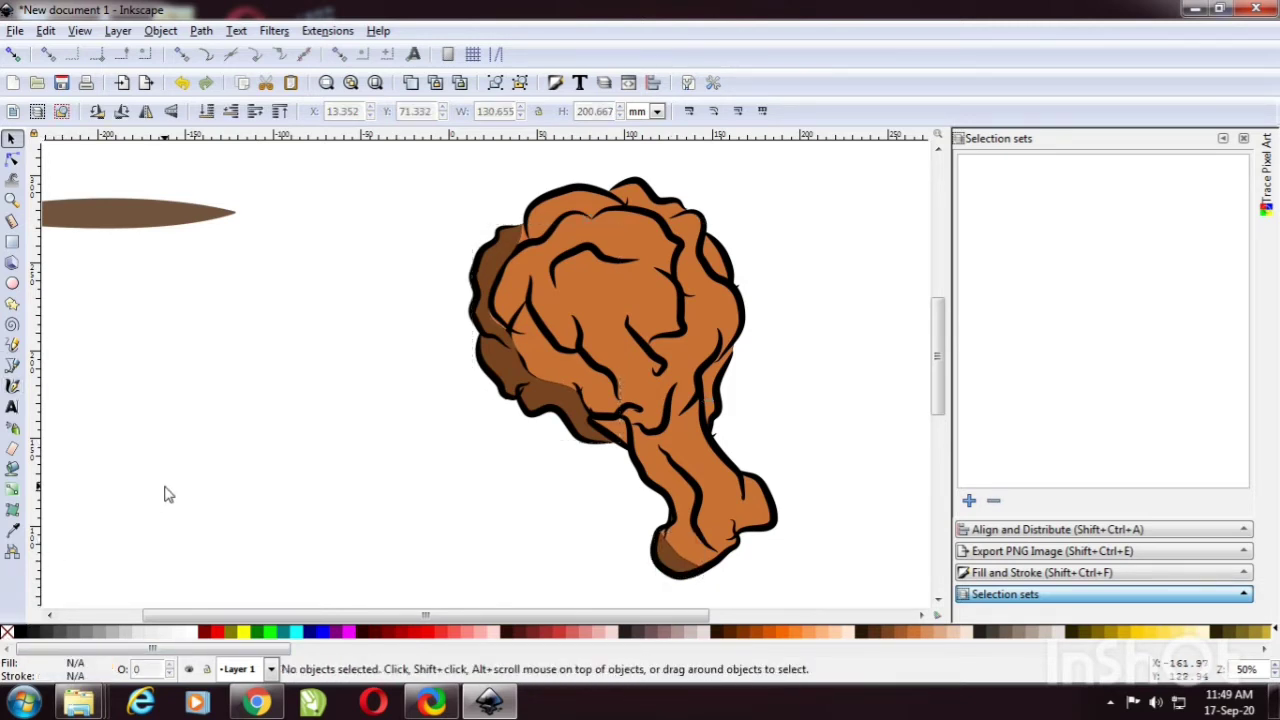
Step: Lower the left shadow and bend its first nodes against the detail line
click(549, 402)
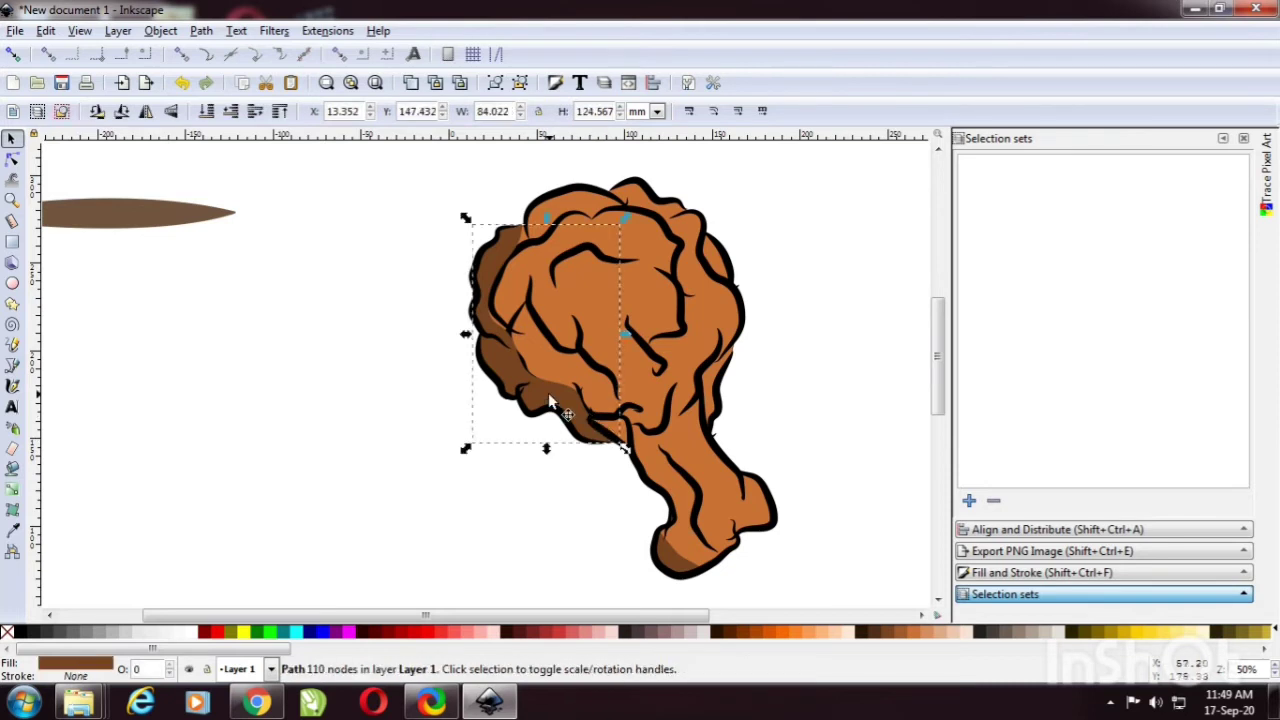
key(Page_Down)
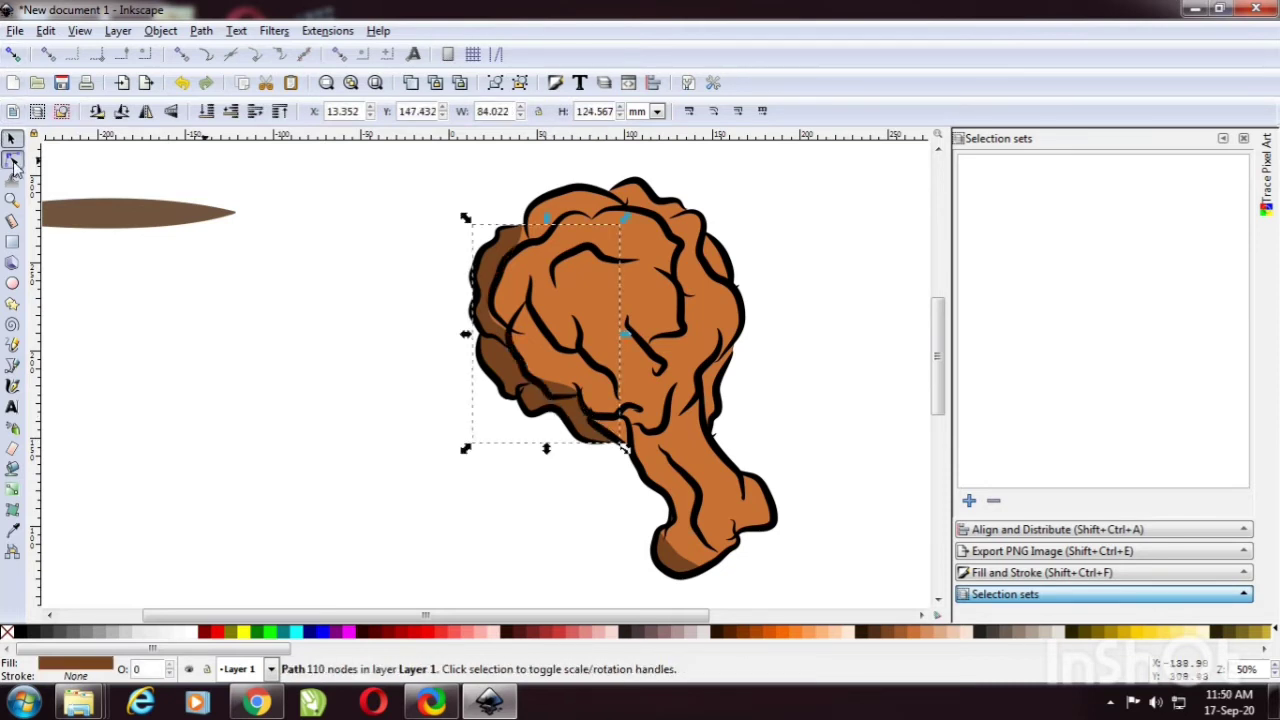
click(12, 165)
scroll(395, 305, up, 4)
scroll(395, 305, up, 2)
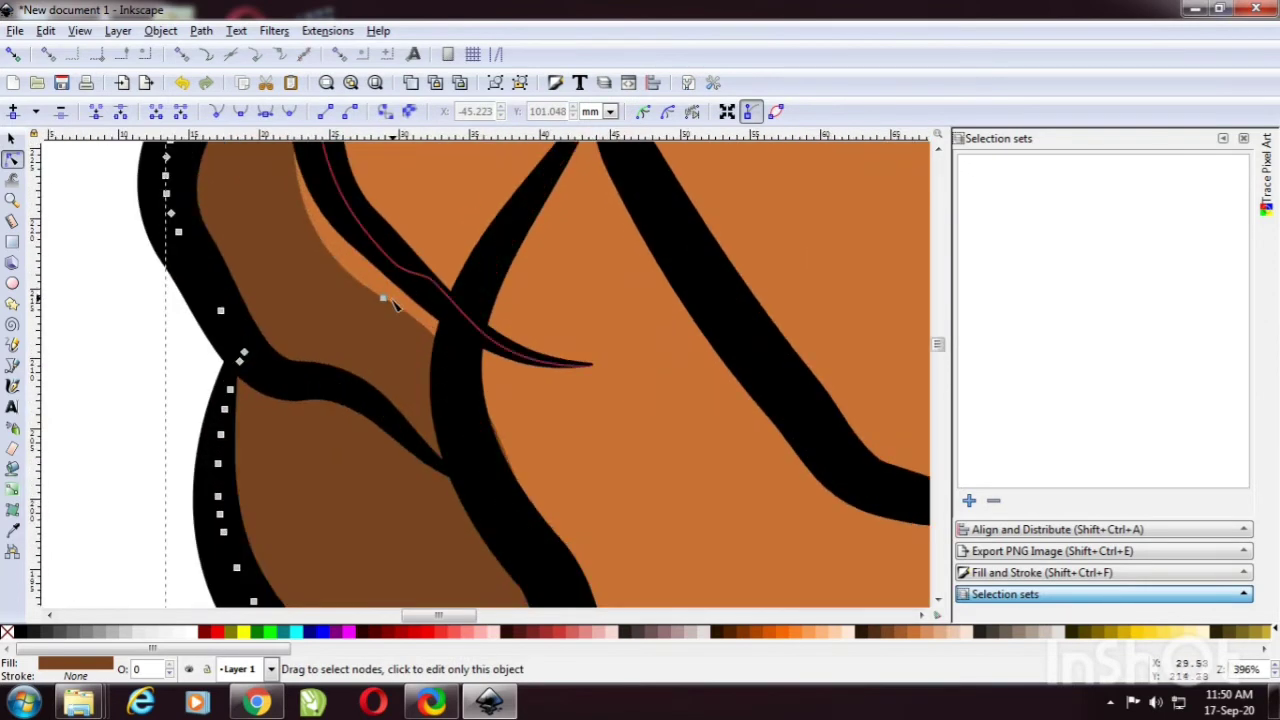
drag(385, 299, 400, 274)
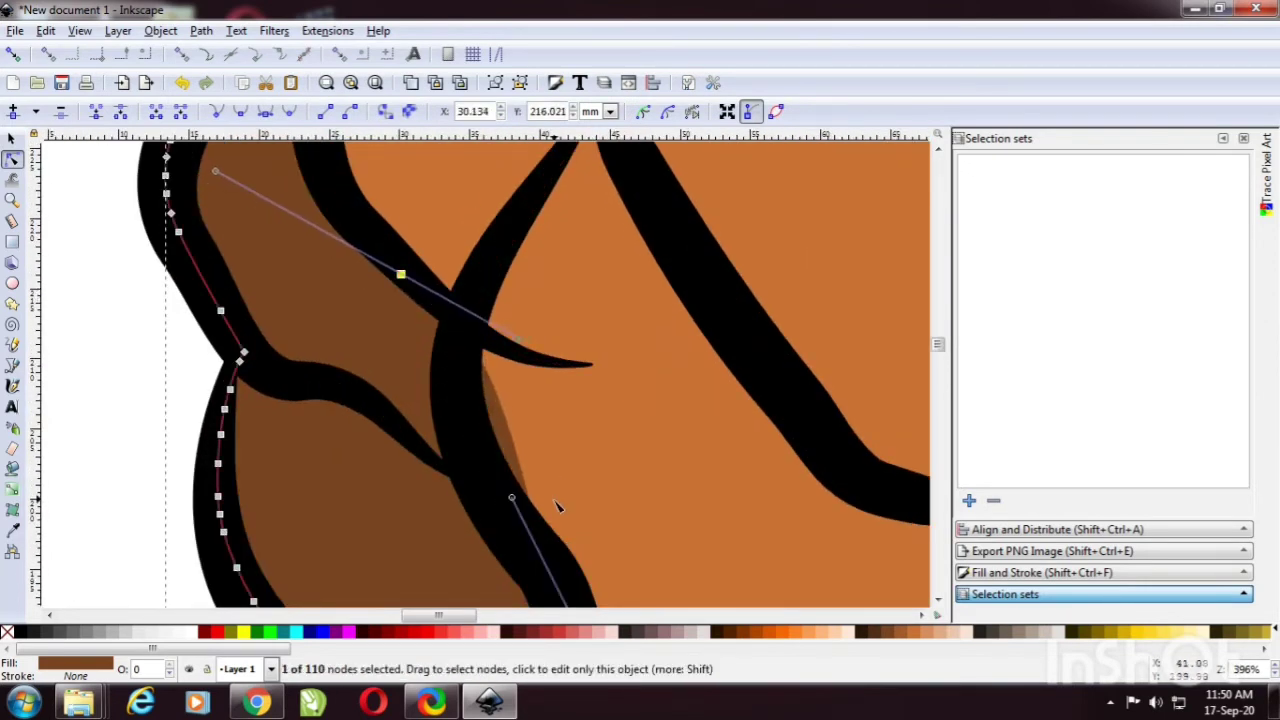
drag(511, 497, 448, 466)
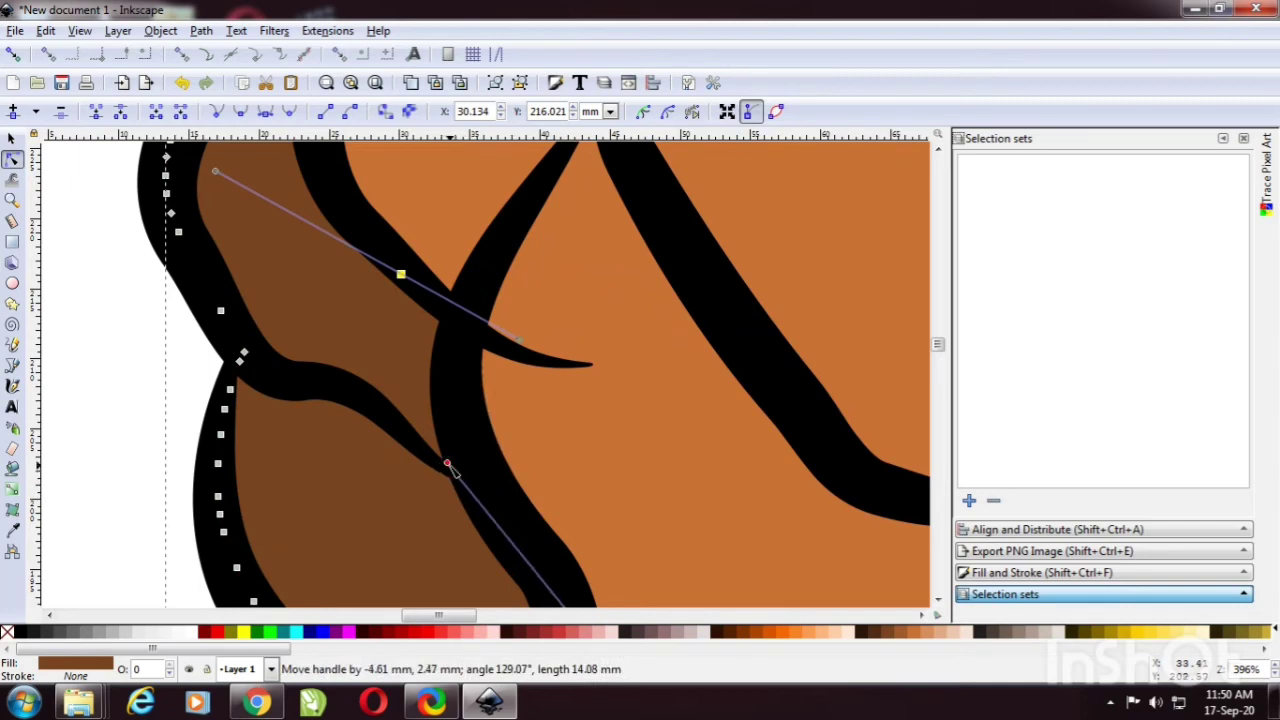
scroll(420, 320, down, 3)
scroll(420, 320, down, 3)
scroll(400, 280, up, 3)
scroll(400, 270, up, 2)
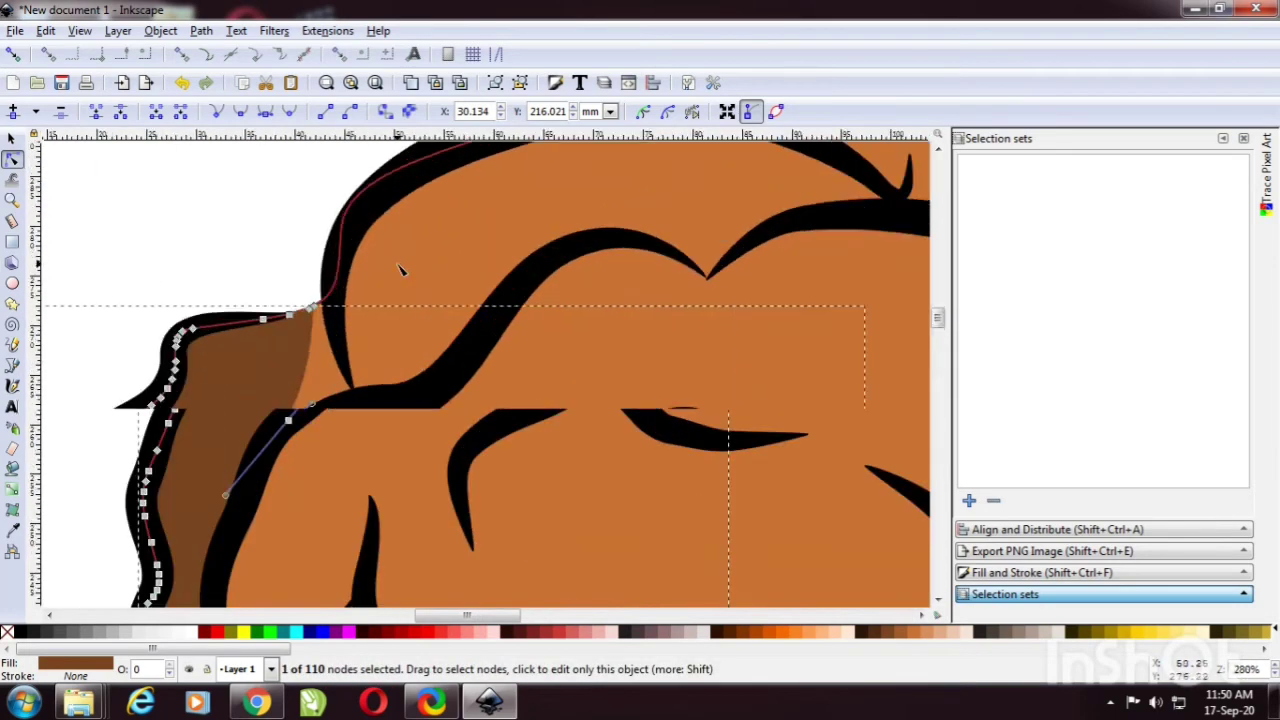
scroll(400, 270, up, 1)
Step: Pull the shadow's upper edge nodes onto the black line, then deselect
click(262, 452)
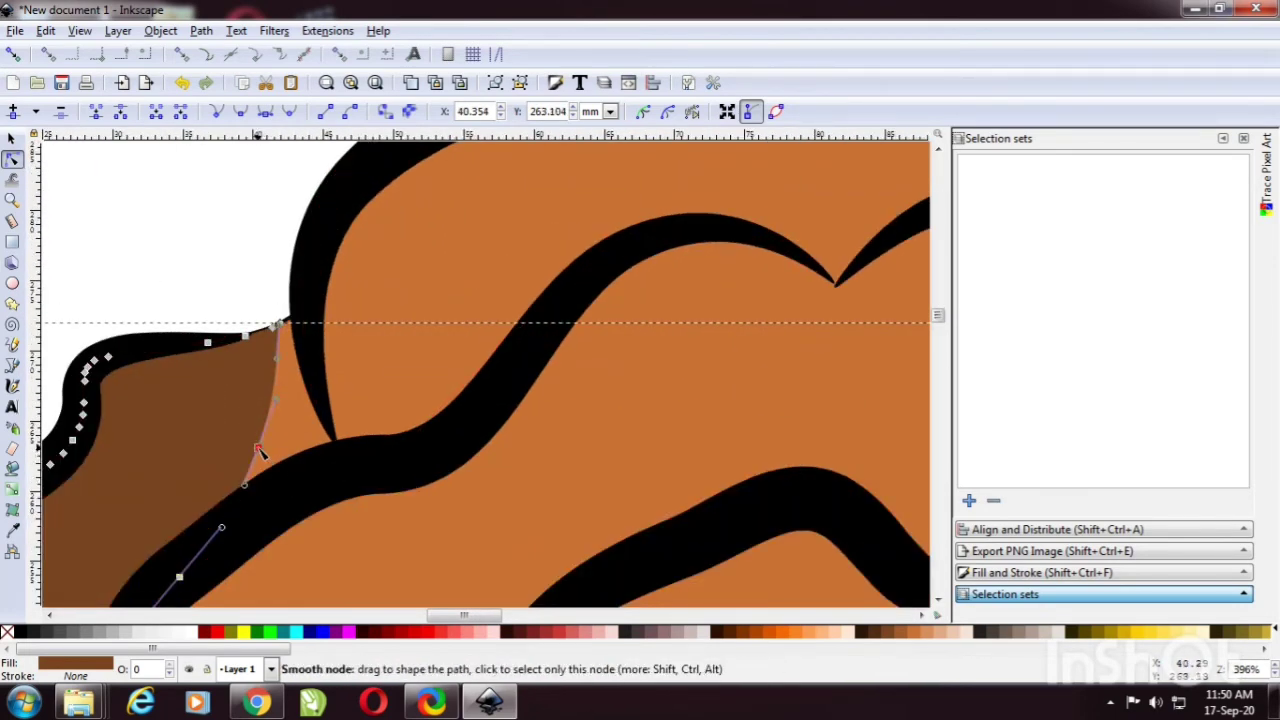
drag(258, 452, 330, 469)
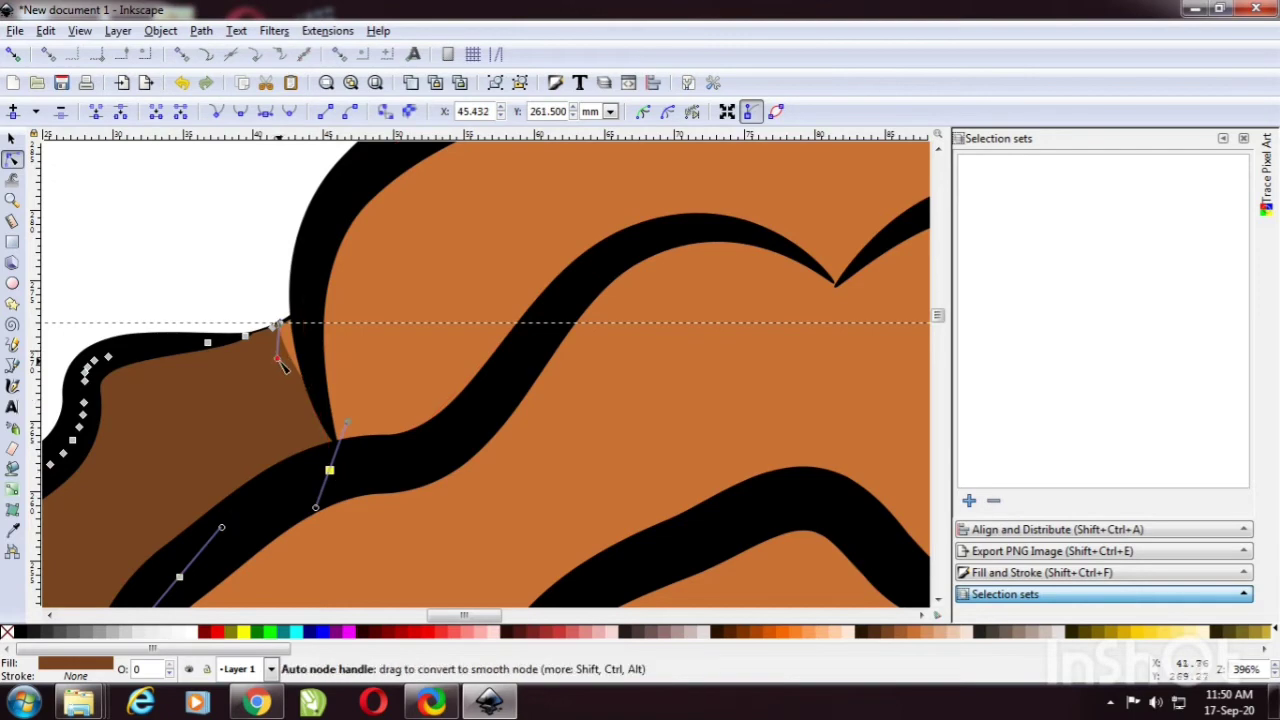
drag(279, 360, 323, 308)
scroll(349, 358, down, 3)
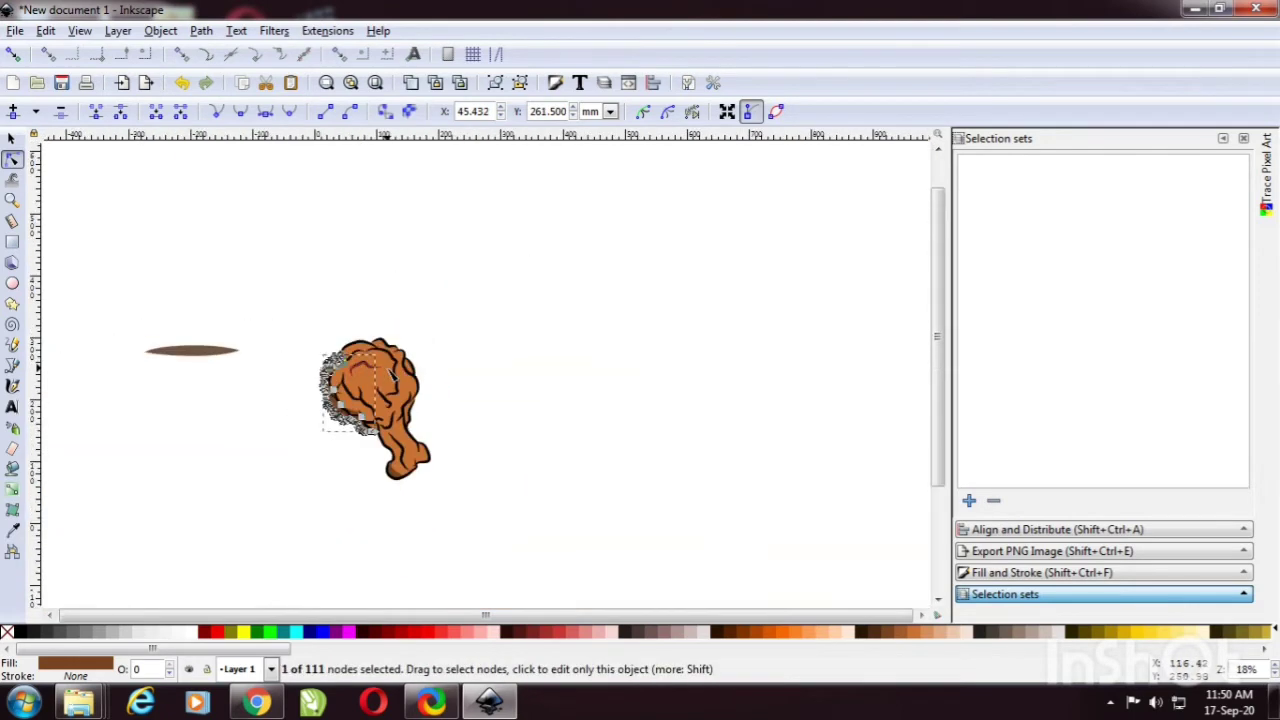
scroll(349, 358, up, 2)
scroll(307, 348, up, 2)
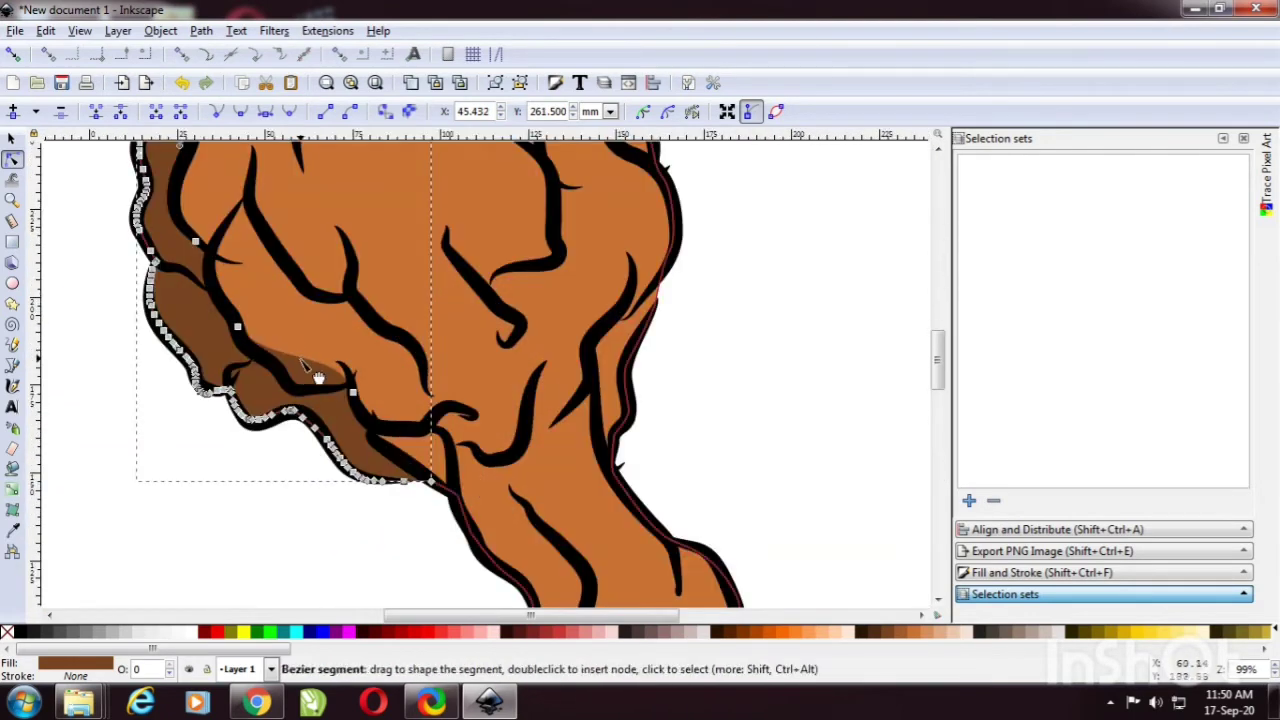
drag(300, 356, 304, 386)
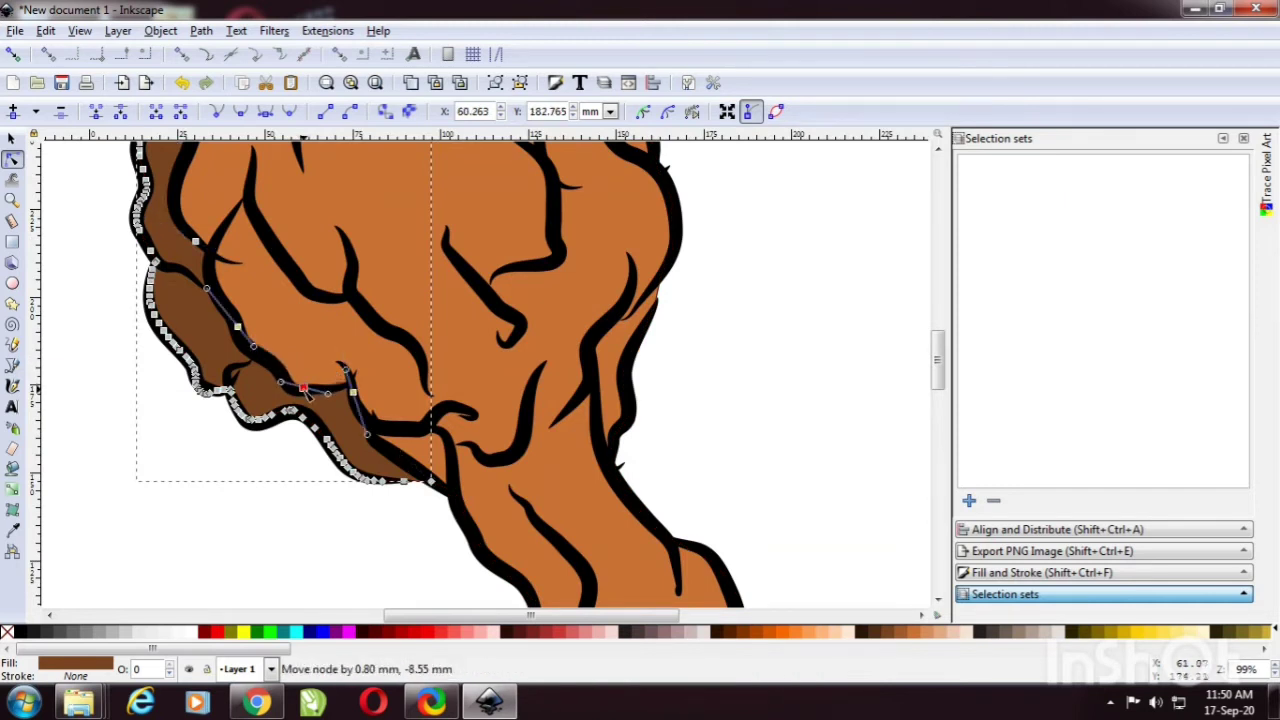
scroll(340, 393, down, 2)
scroll(372, 396, down, 2)
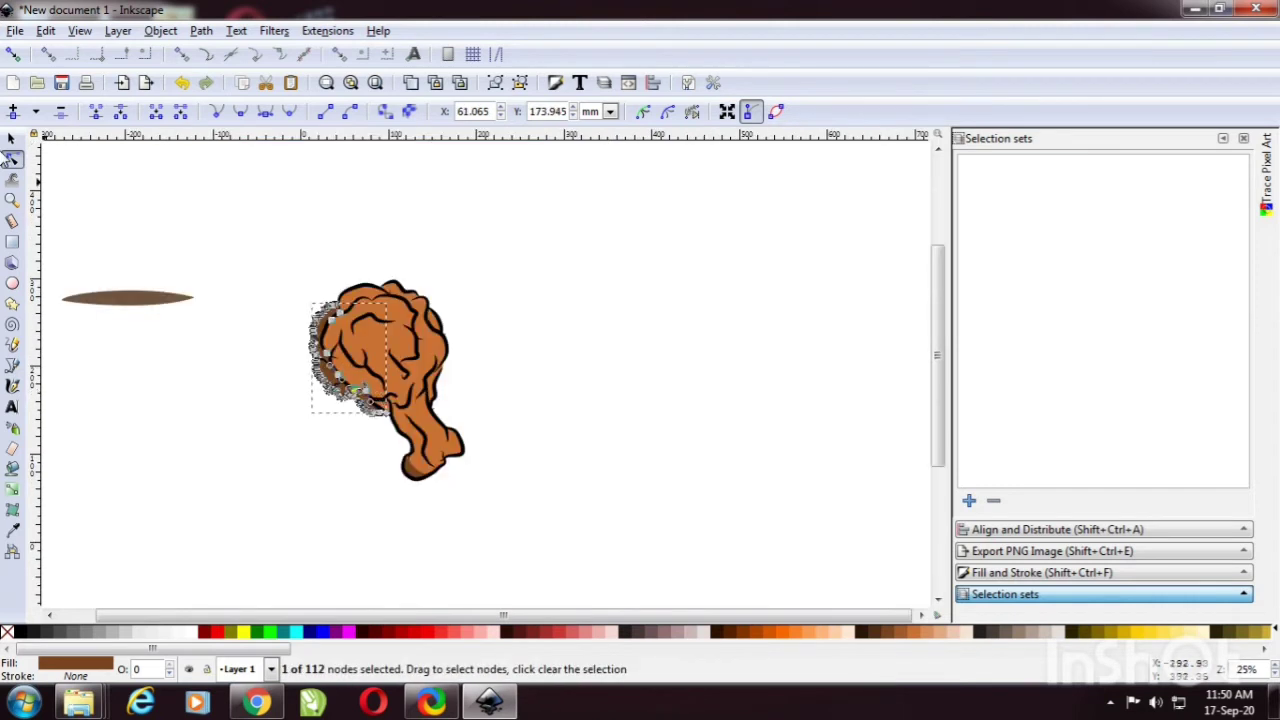
click(12, 138)
click(136, 200)
scroll(345, 303, up, 1)
scroll(349, 310, up, 1)
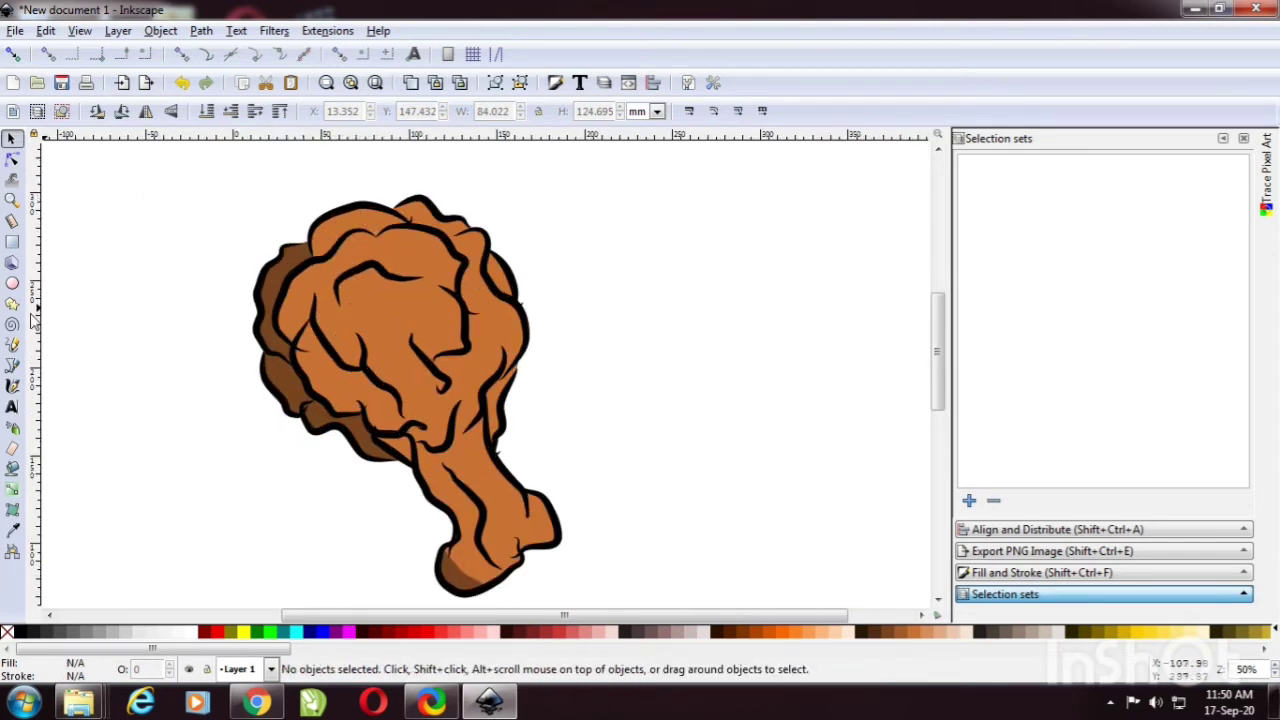
Step: Draw a Bézier shading path along the drumstick's top and left edge, intersected with the body
click(13, 368)
click(355, 213)
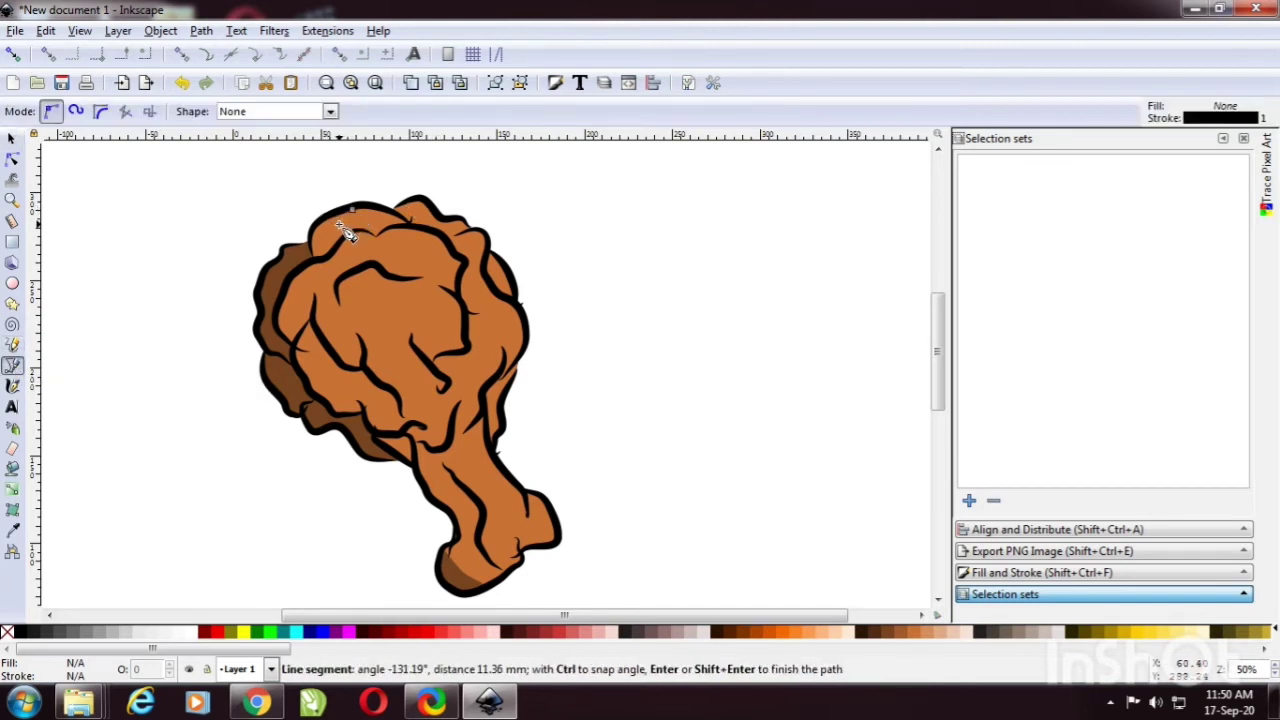
drag(340, 240, 329, 263)
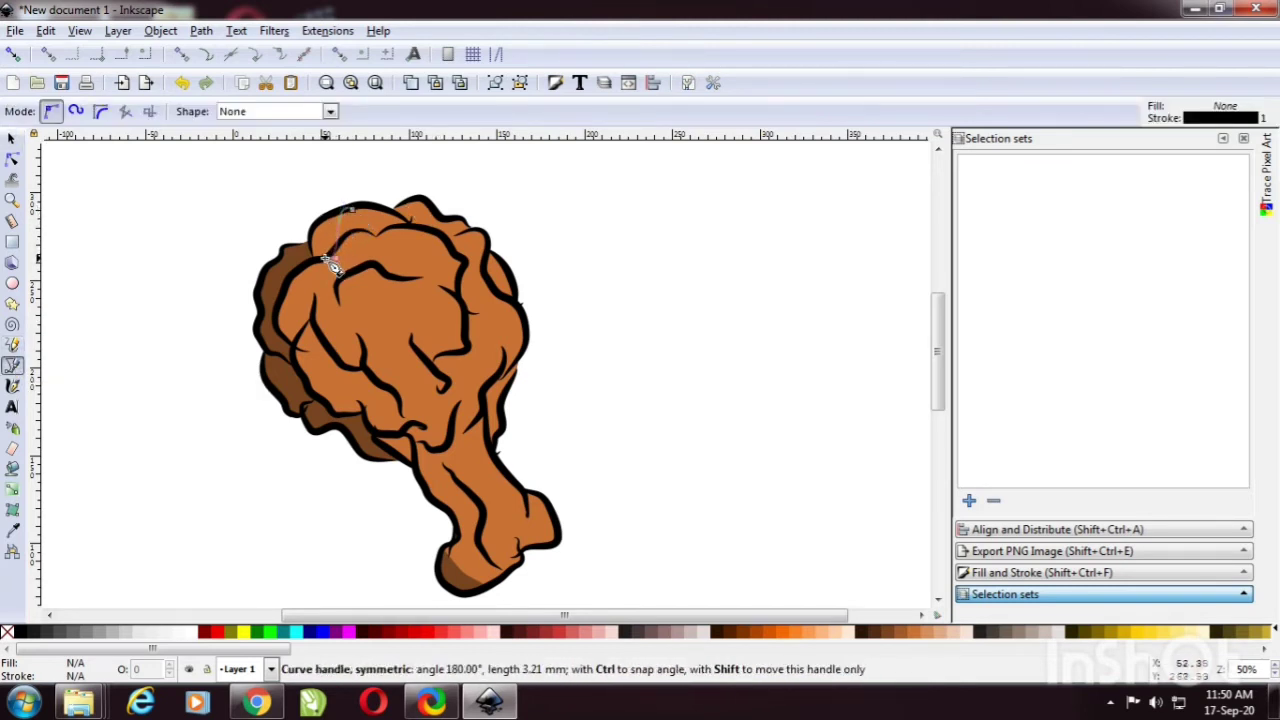
click(355, 410)
drag(452, 493, 485, 530)
click(400, 600)
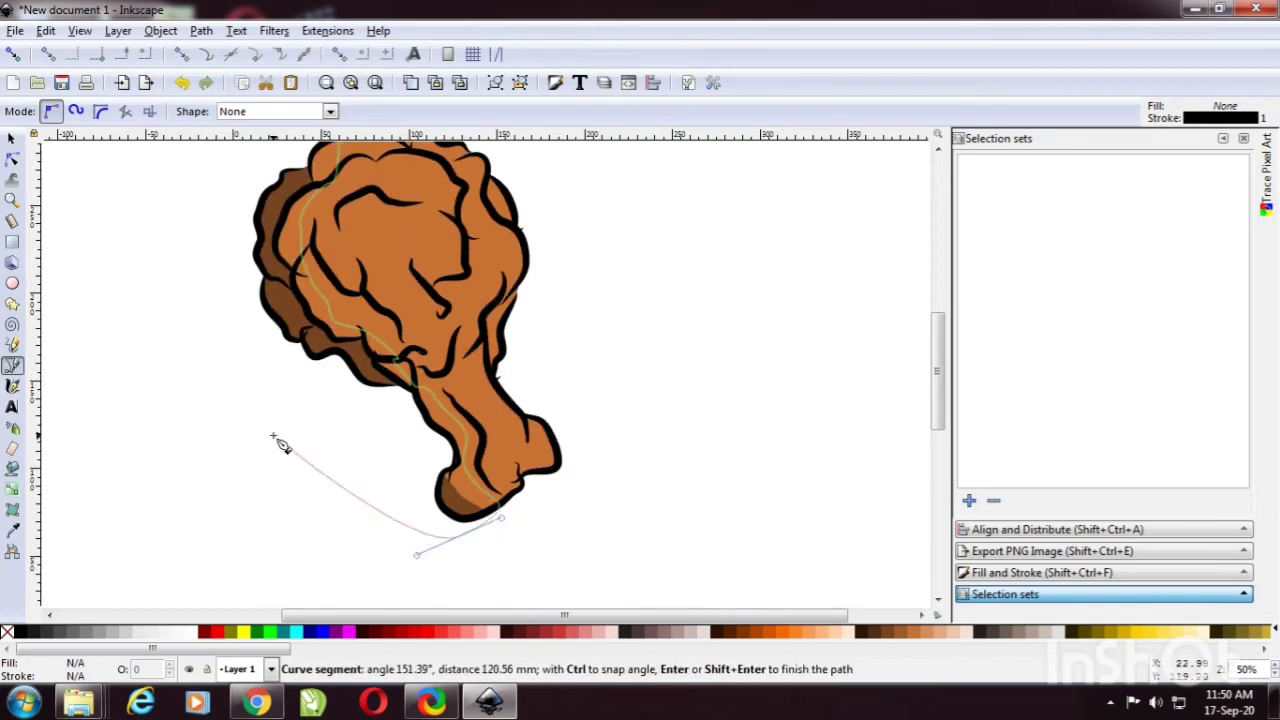
click(160, 330)
click(352, 209)
key(s)
key(ctrl+a)
key(ctrl+asterisk)
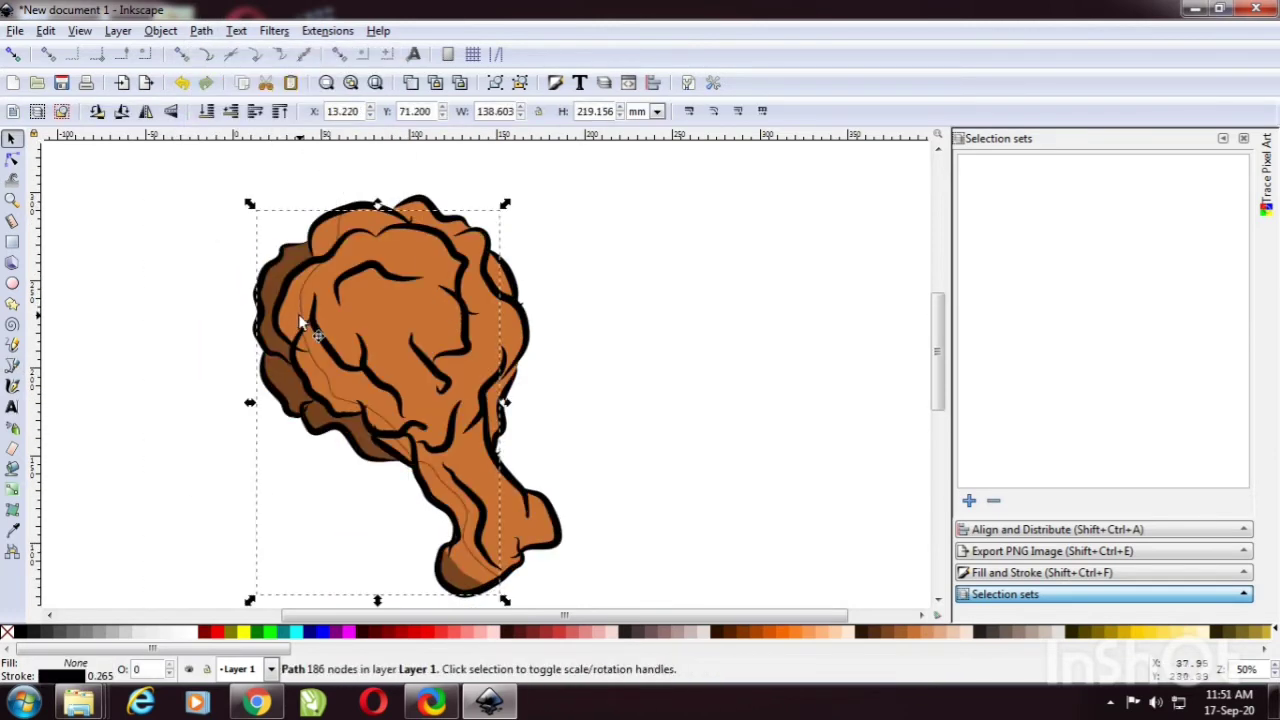
Step: Sketch a freehand shading blob on the meat and fill it dark brown
scroll(238, 283, up, 1)
scroll(449, 325, down, 1)
key(p)
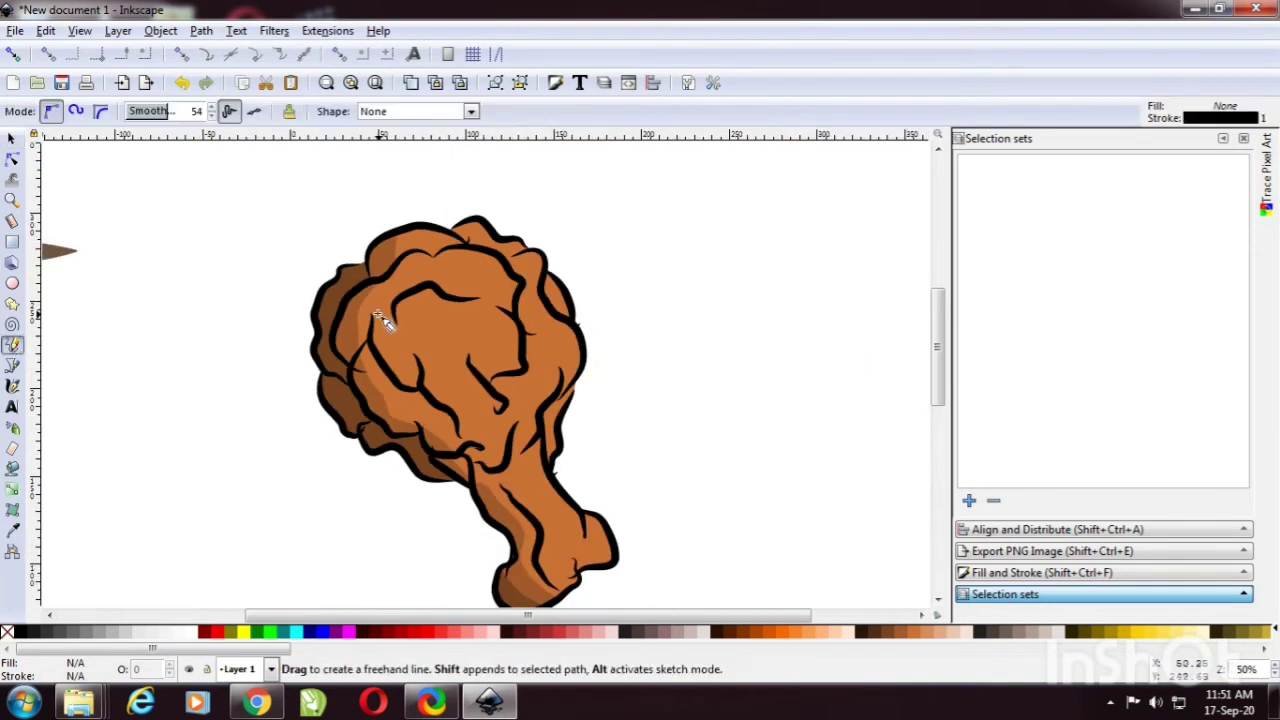
mouse_move(392, 300)
mouse_down()
mouse_move(447, 379)
mouse_move(455, 430)
mouse_up()
click(914, 632)
Step: Sketch a freehand shading shape on the drumstick handle
drag(543, 514, 514, 491)
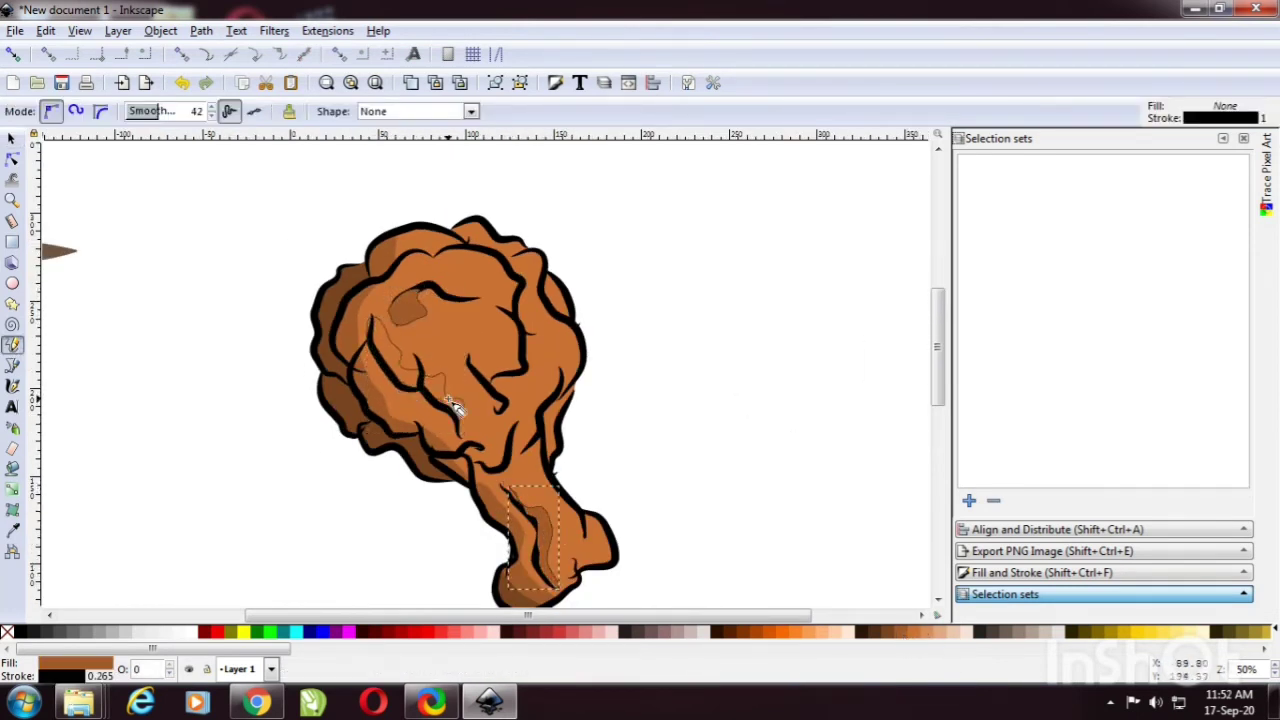
drag(453, 404, 453, 405)
key(s)
scroll(726, 391, up, 1)
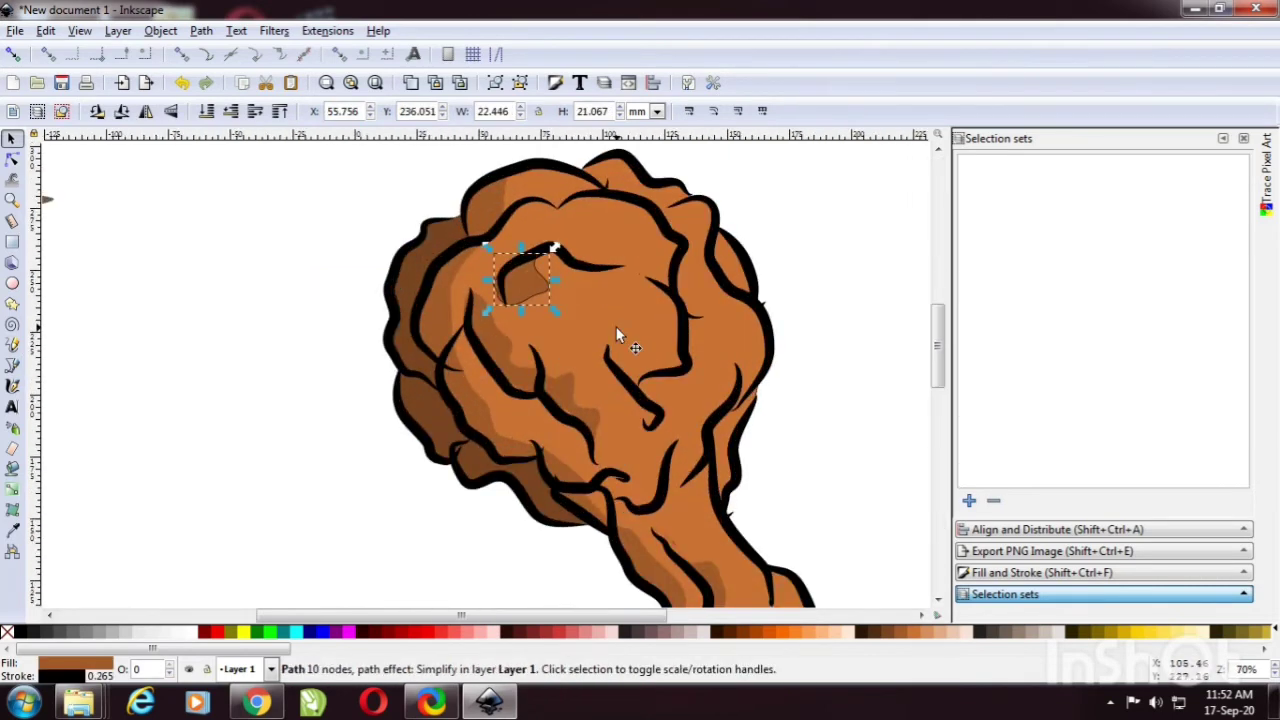
scroll(616, 336, right, 1)
Step: Add shading shapes on the meat and the handle's right edge, filled dark brown
key(p)
mouse_move(520, 181)
mouse_down()
mouse_move(593, 292)
mouse_move(521, 182)
mouse_up()
drag(655, 335, 640, 445)
drag(557, 351, 598, 412)
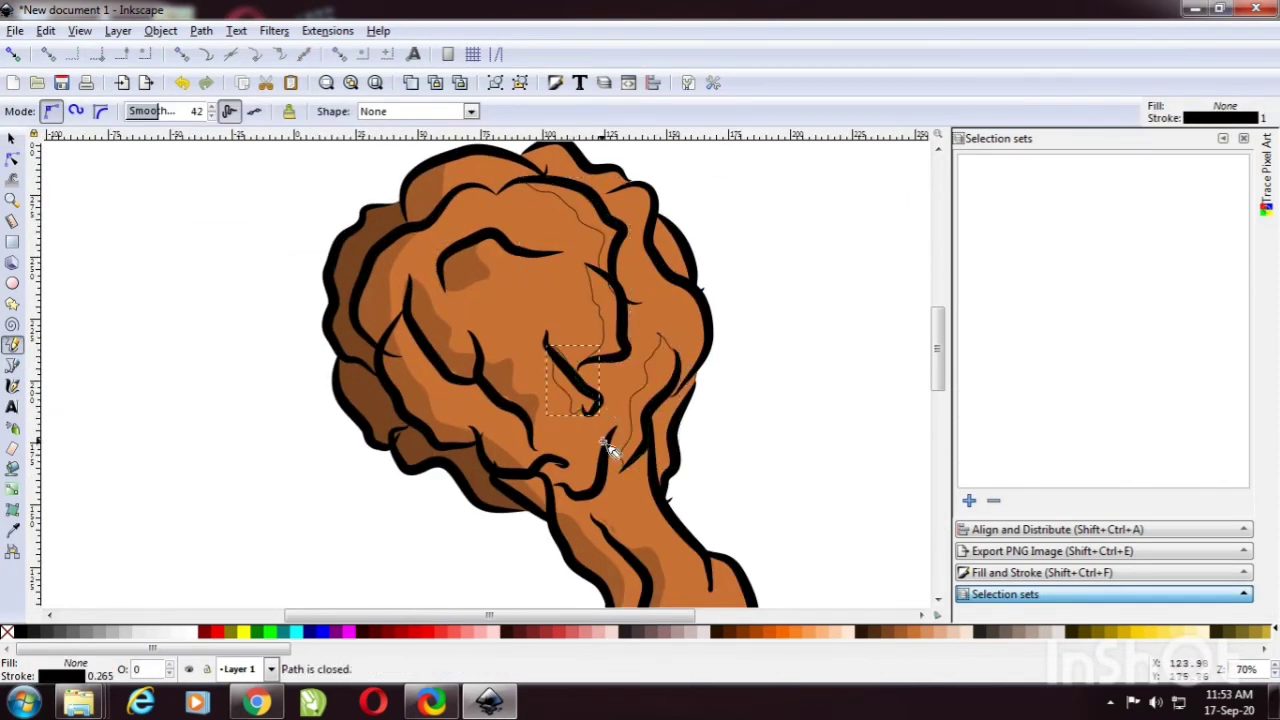
scroll(610, 450, down, 2)
drag(716, 470, 725, 488)
key(s)
shift+click(602, 246)
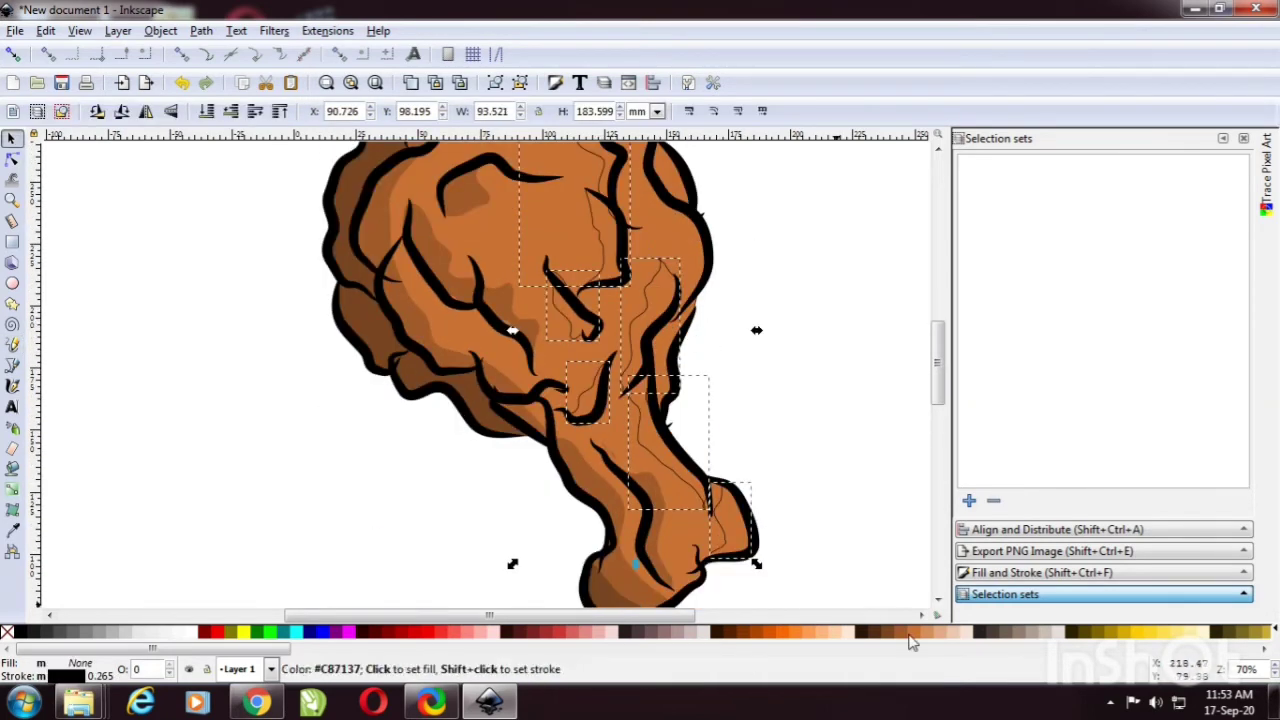
click(910, 641)
click(794, 329)
Step: Draw two more freehand shading shapes along the drumstick's right side
scroll(794, 329, down, 4)
scroll(780, 300, up, 5)
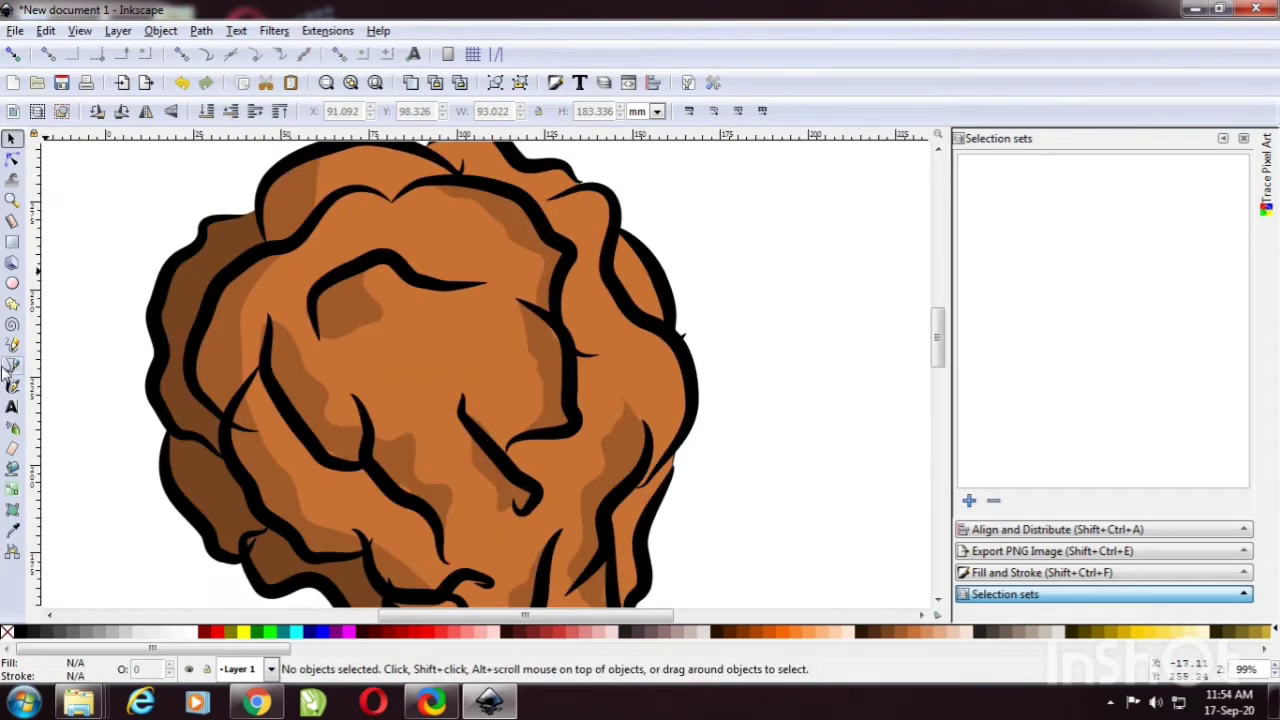
click(12, 344)
drag(630, 455, 570, 230)
scroll(680, 391, down, 3)
scroll(608, 373, up, 1)
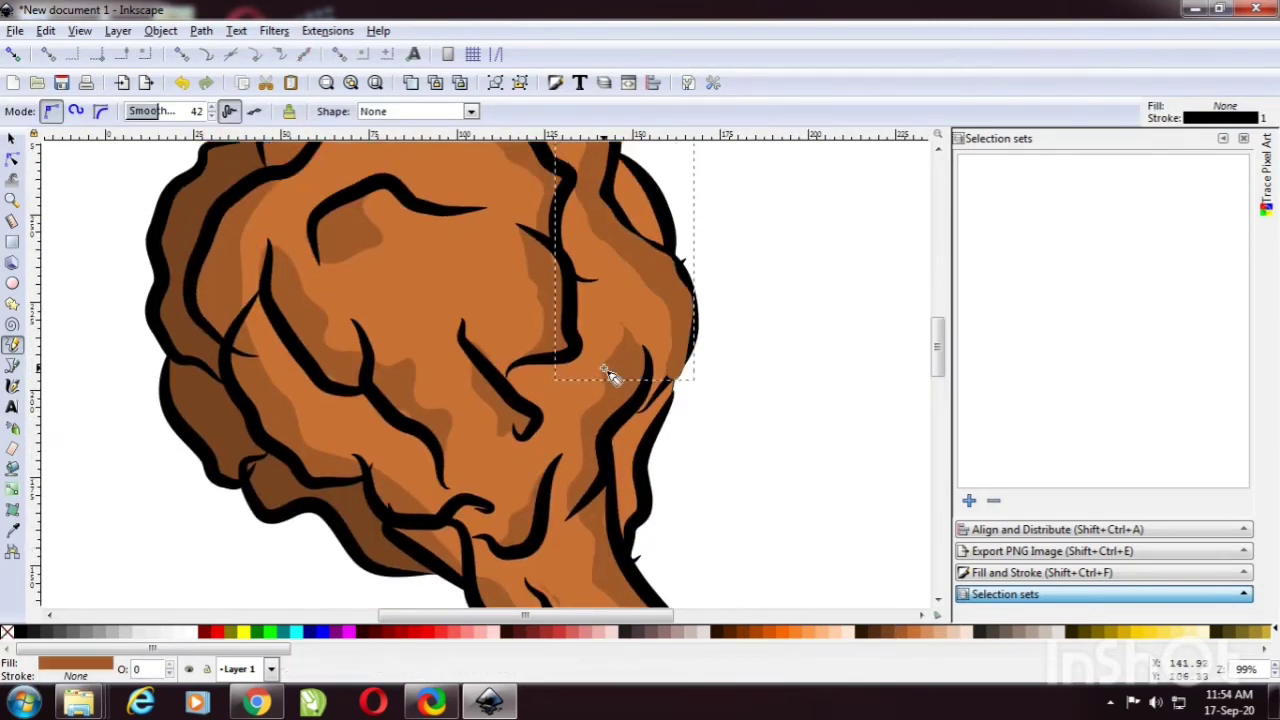
scroll(608, 373, up, 3)
scroll(620, 297, down, 5)
mouse_move(675, 305)
mouse_down()
mouse_move(615, 425)
mouse_move(748, 523)
mouse_up()
scroll(700, 480, down, 3)
key(s)
Step: Select and check the shading shapes on the drumstick's right edge
scroll(677, 191, up, 5)
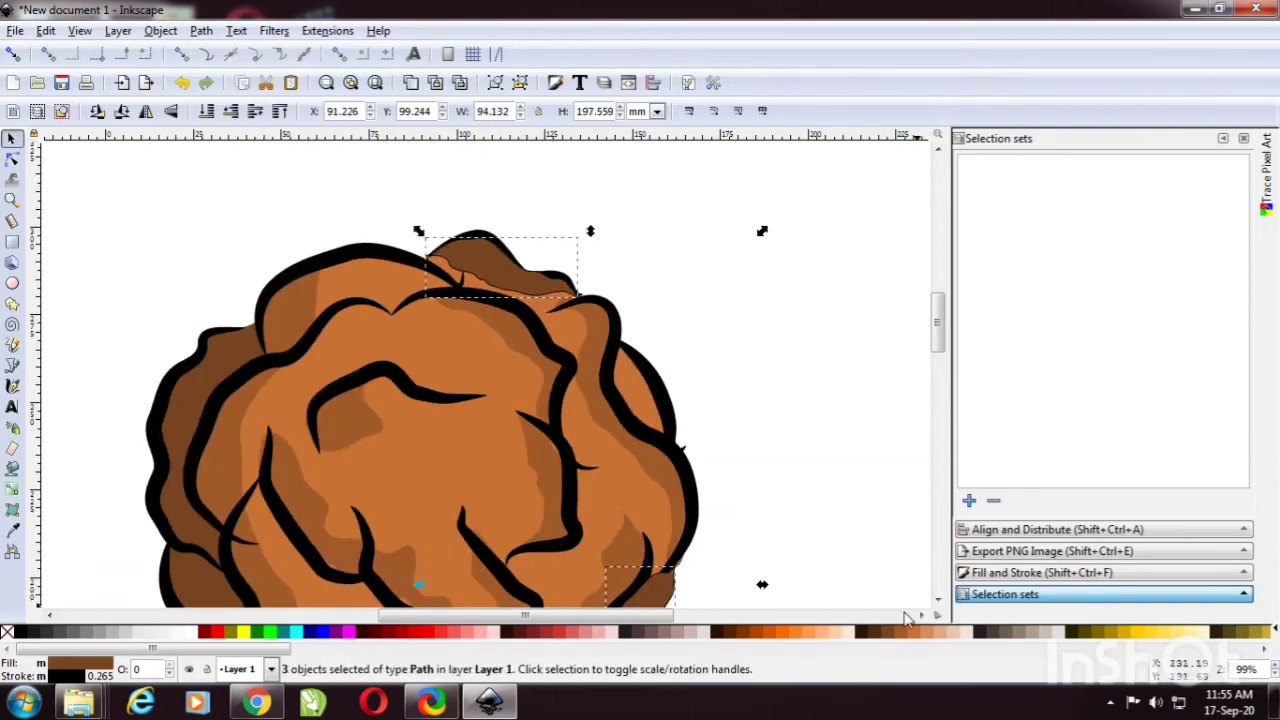
scroll(717, 369, down, 2)
scroll(797, 451, up, 2)
scroll(790, 400, up, 3)
shift+click(660, 340)
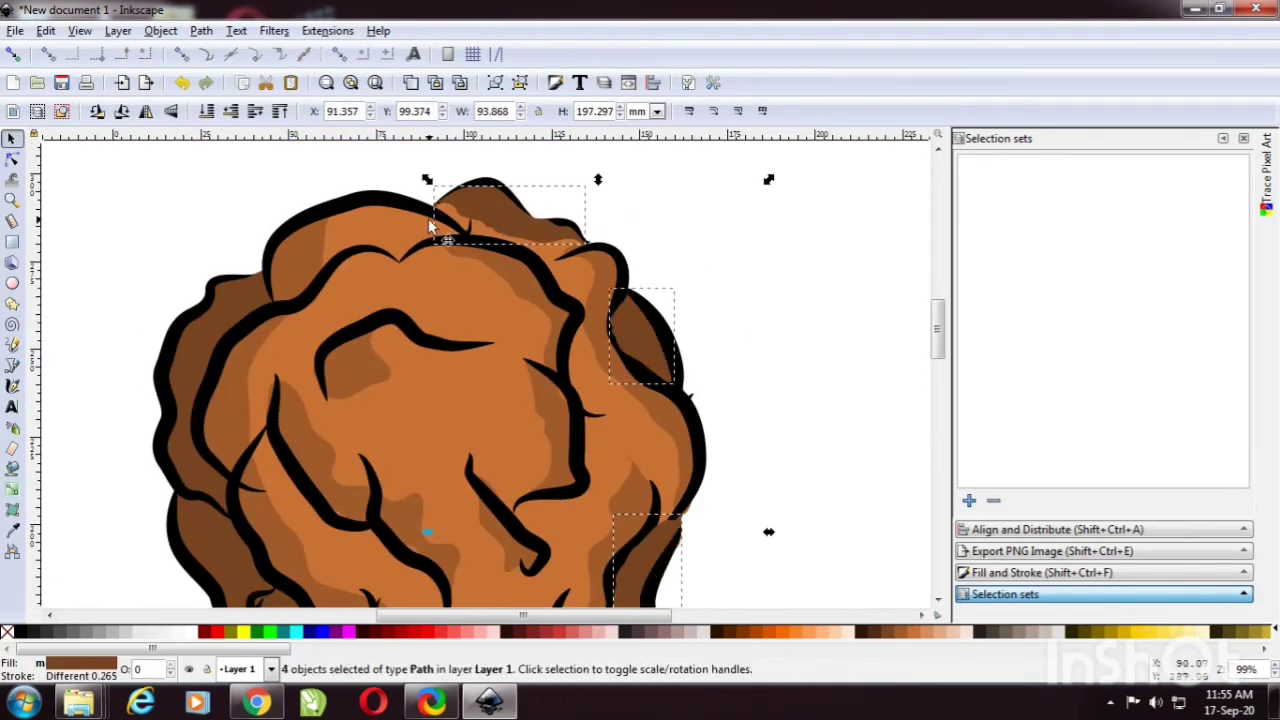
scroll(594, 386, down, 5)
click(632, 290)
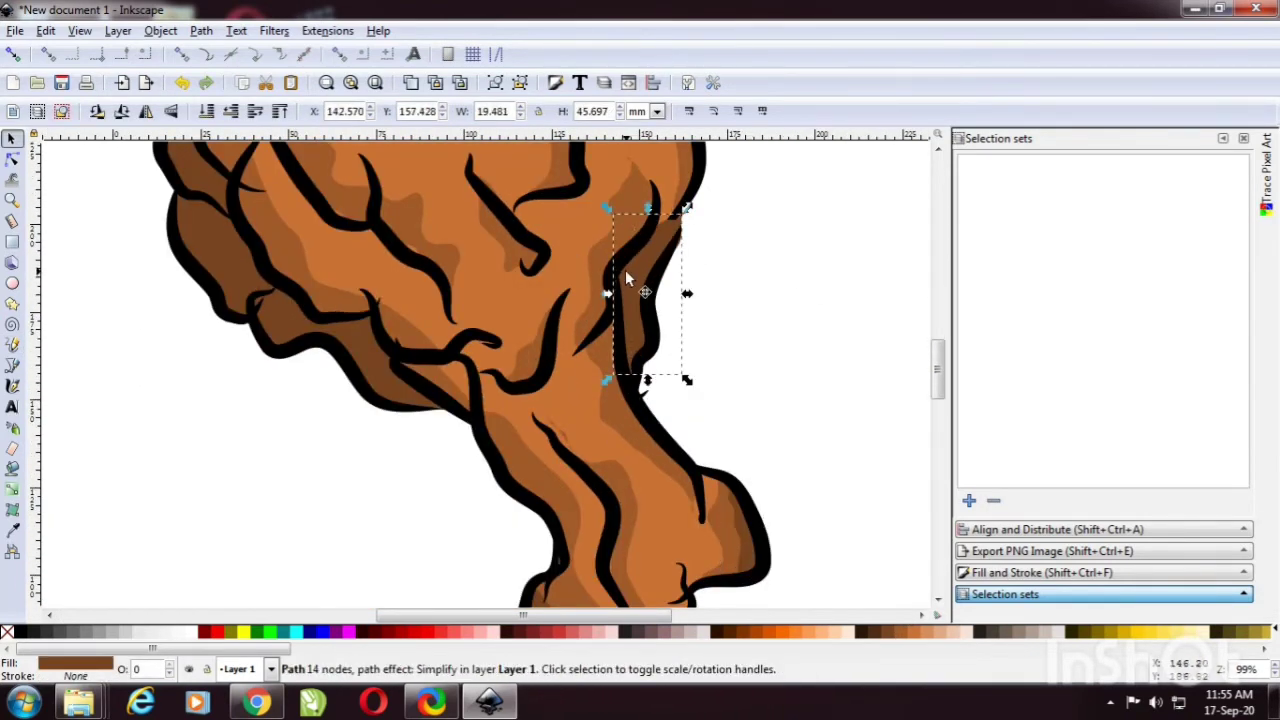
scroll(700, 260, up, 5)
click(789, 237)
scroll(789, 323, down, 3)
scroll(571, 300, up, 3)
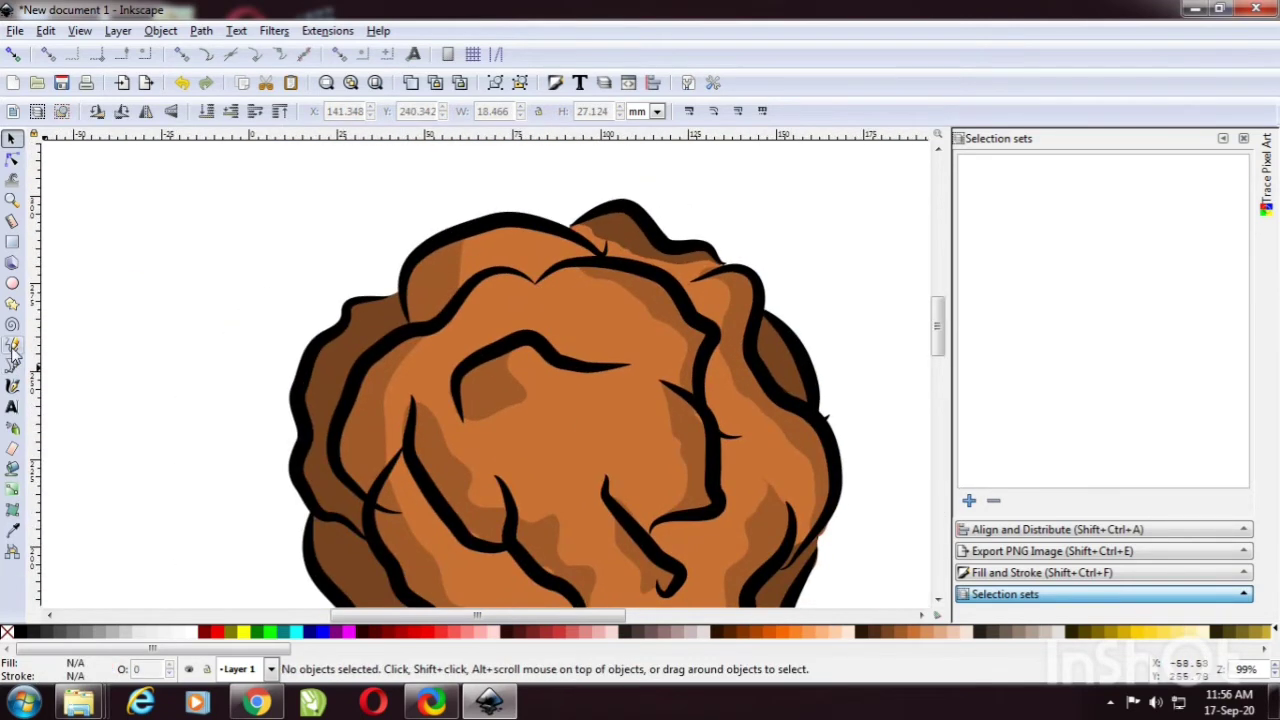
Step: Draw one more shading shape against the drumstick's top outline
click(13, 352)
drag(663, 266, 551, 251)
click(12, 138)
click(107, 389)
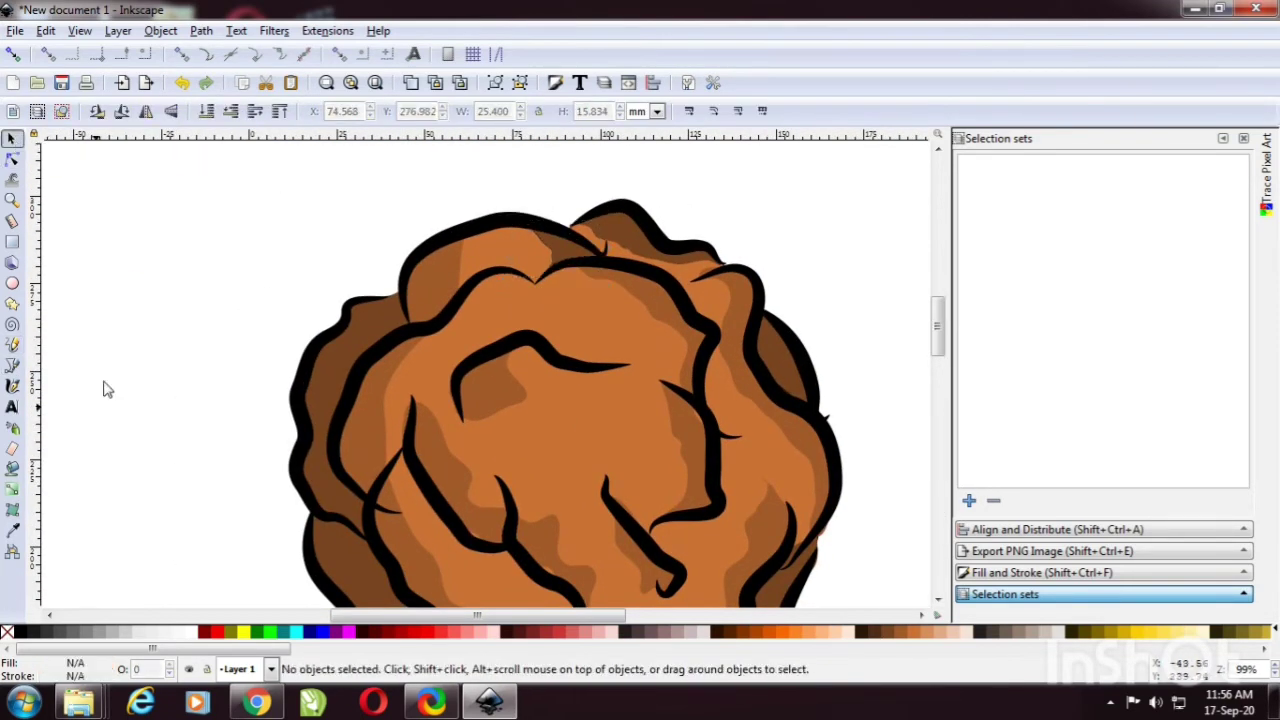
scroll(337, 277, down, 1)
scroll(829, 349, down, 2)
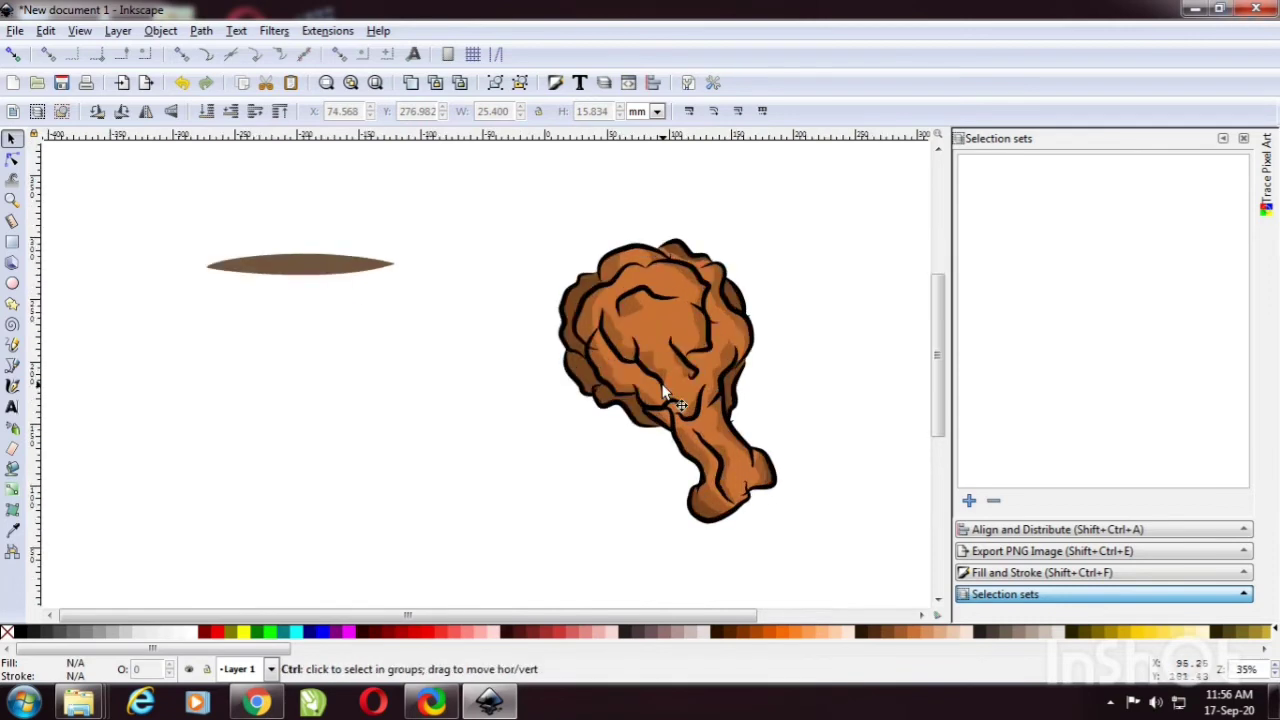
scroll(770, 325, up, 2)
Step: Draw light peach highlights on the meat and on the handle
click(13, 344)
drag(590, 285, 500, 290)
click(929, 631)
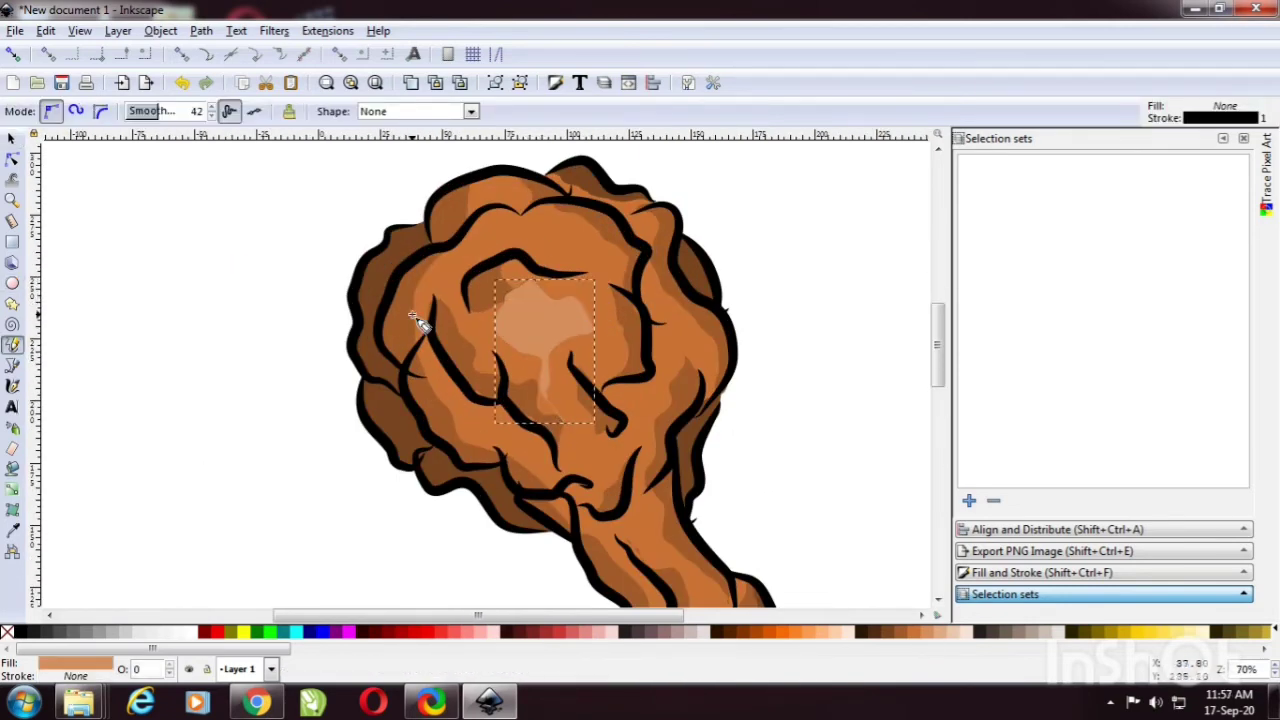
scroll(410, 315, down, 2)
drag(677, 457, 657, 457)
click(934, 631)
key(s)
scroll(398, 357, down, 3)
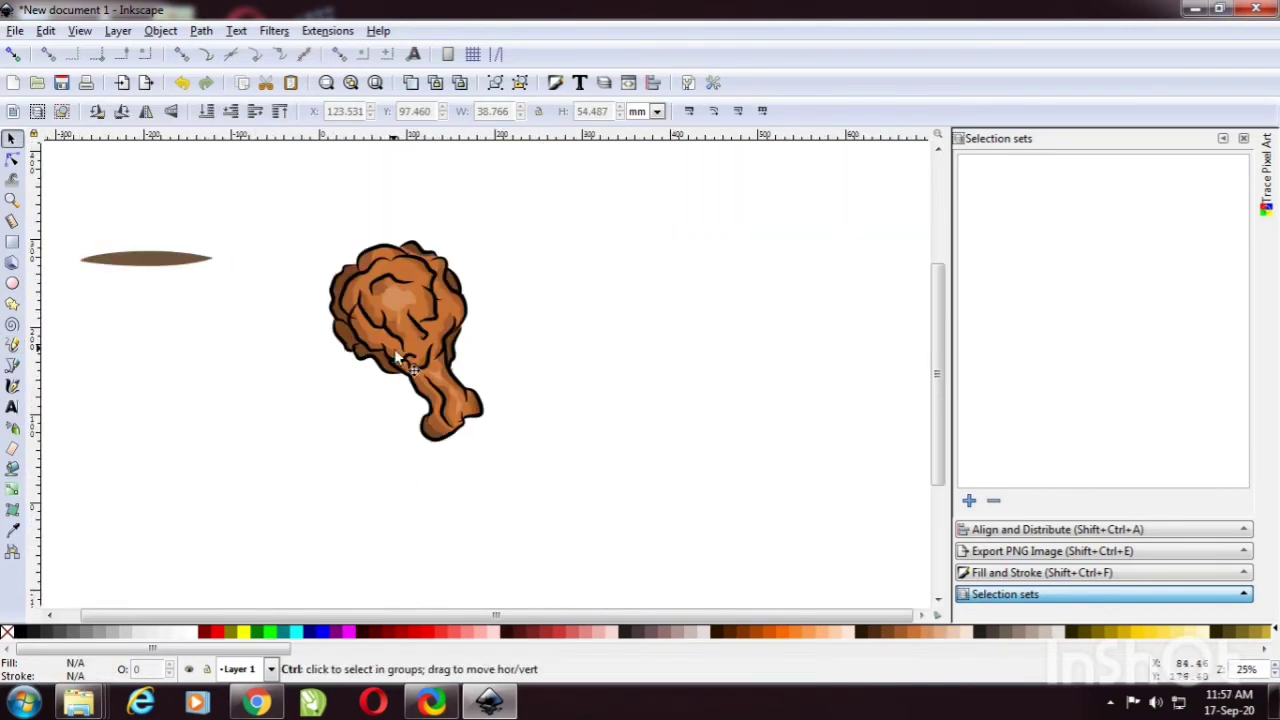
scroll(398, 357, up, 4)
Step: Add light peach highlights at the top and left side of the meat
key(p)
drag(371, 318, 395, 380)
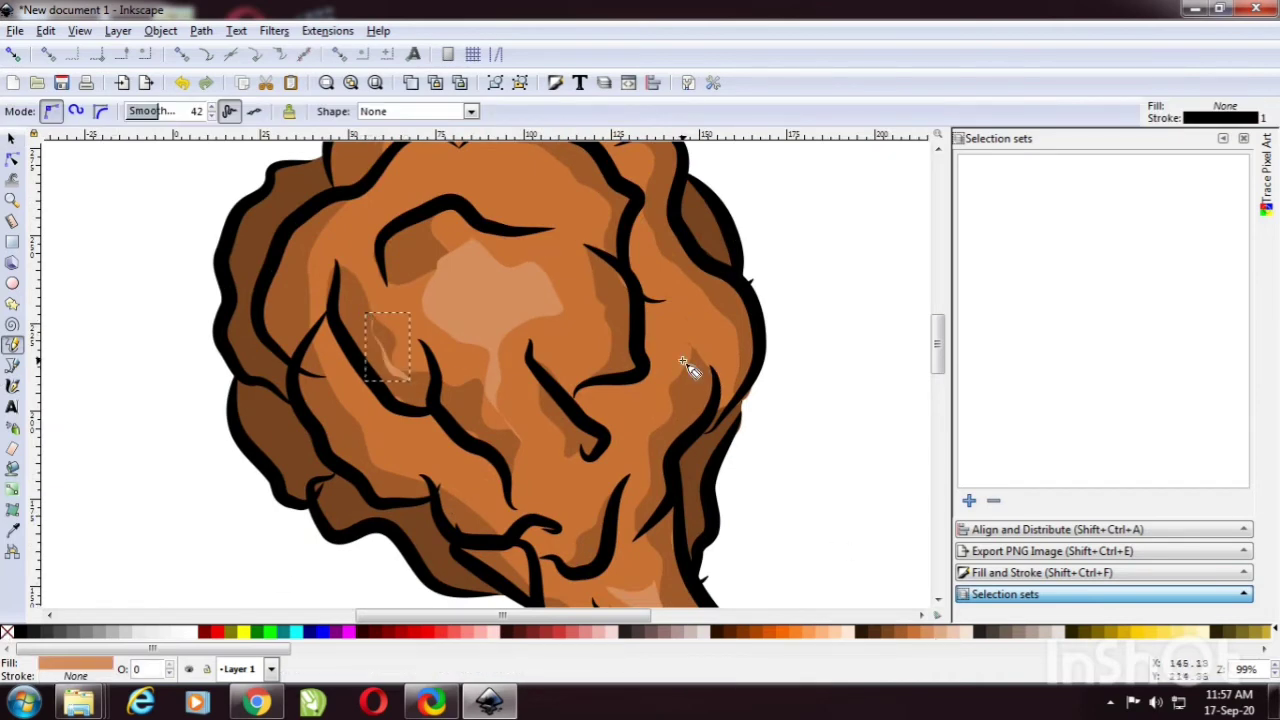
scroll(688, 368, down, 1)
drag(600, 434, 530, 490)
scroll(560, 400, up, 3)
drag(500, 255, 590, 305)
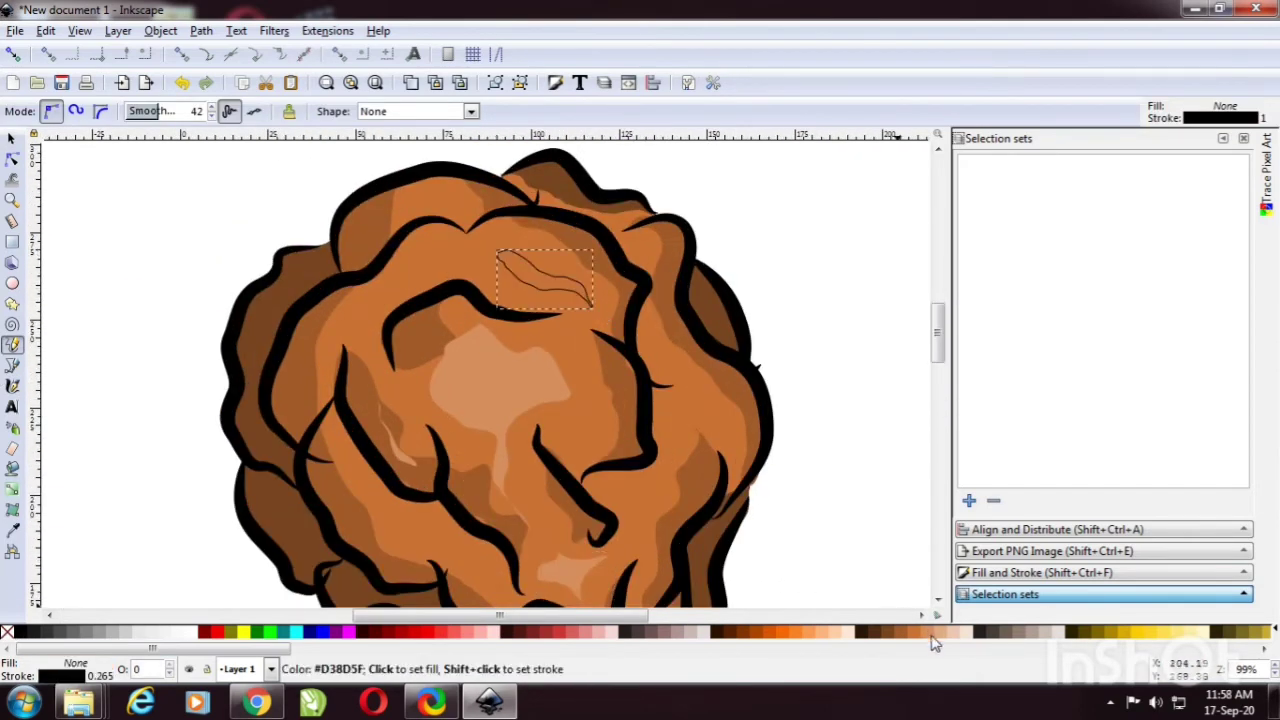
click(934, 631)
drag(340, 305, 310, 388)
click(818, 631)
key(s)
scroll(331, 271, down, 2)
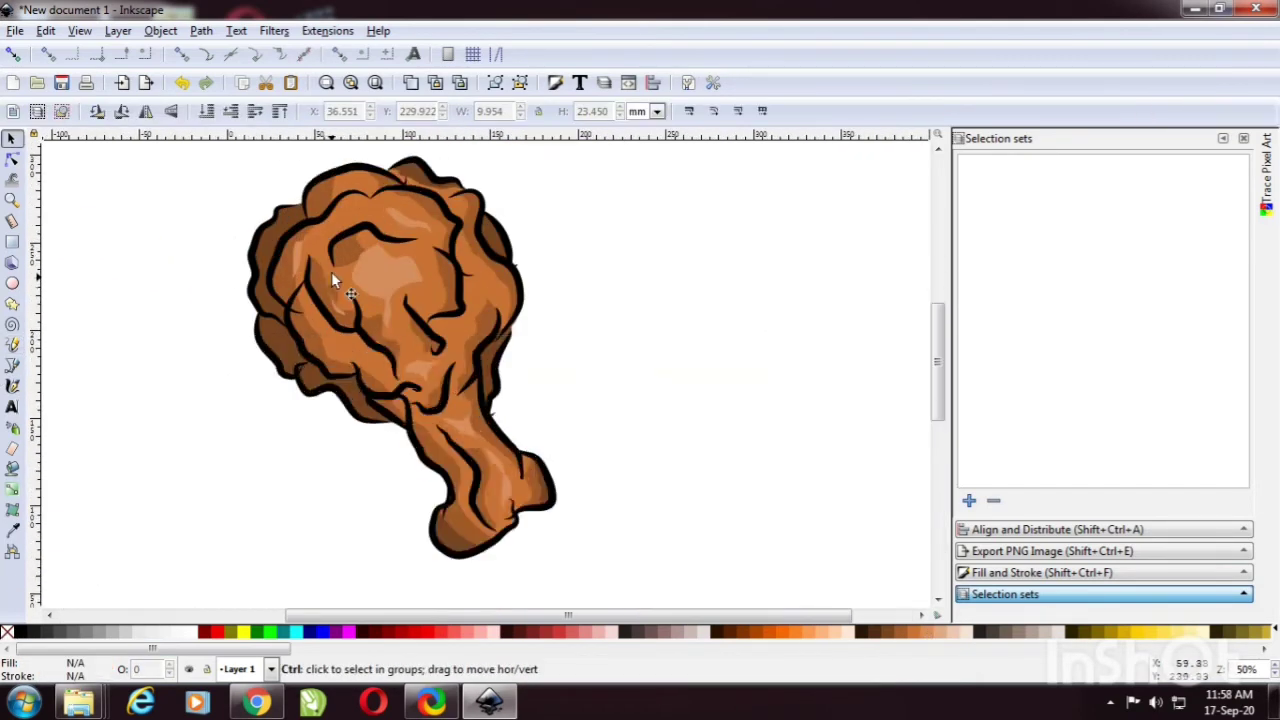
scroll(413, 289, up, 1)
Step: Add a small #DEAA87 highlight on the meat with its outline removed
key(p)
mouse_move(410, 262)
mouse_down()
mouse_move(431, 274)
mouse_move(410, 263)
mouse_up()
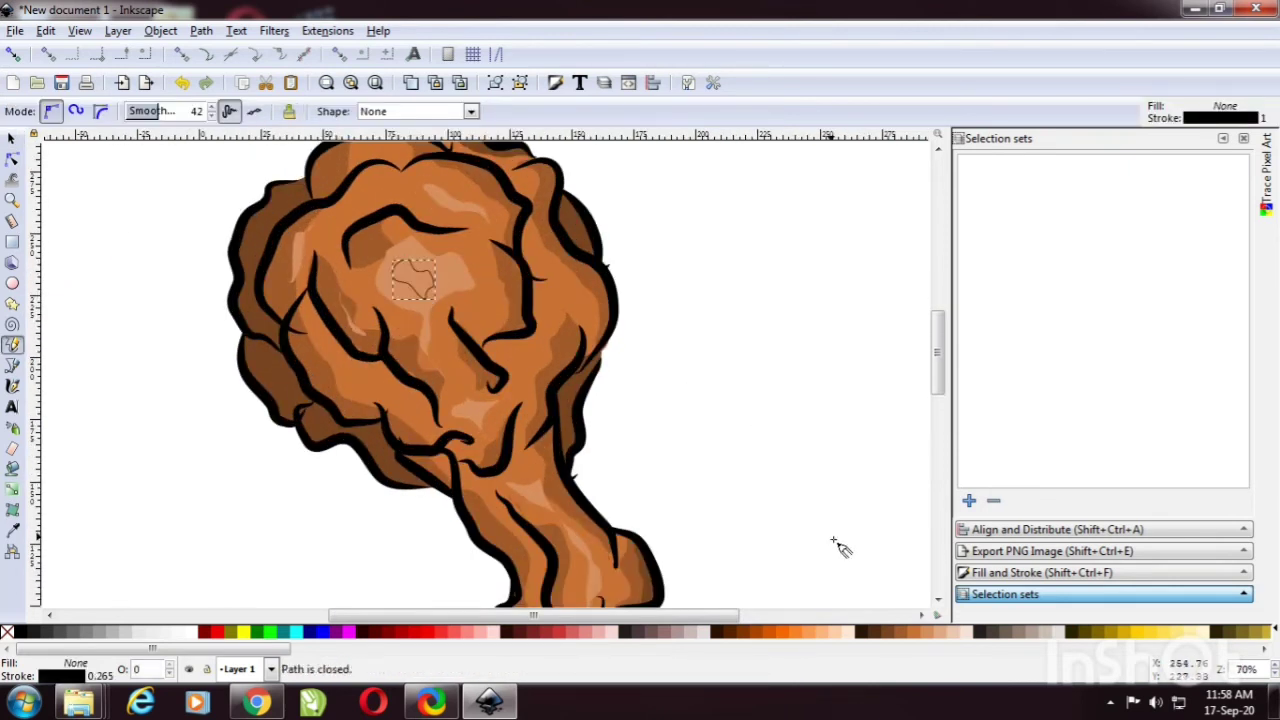
click(944, 636)
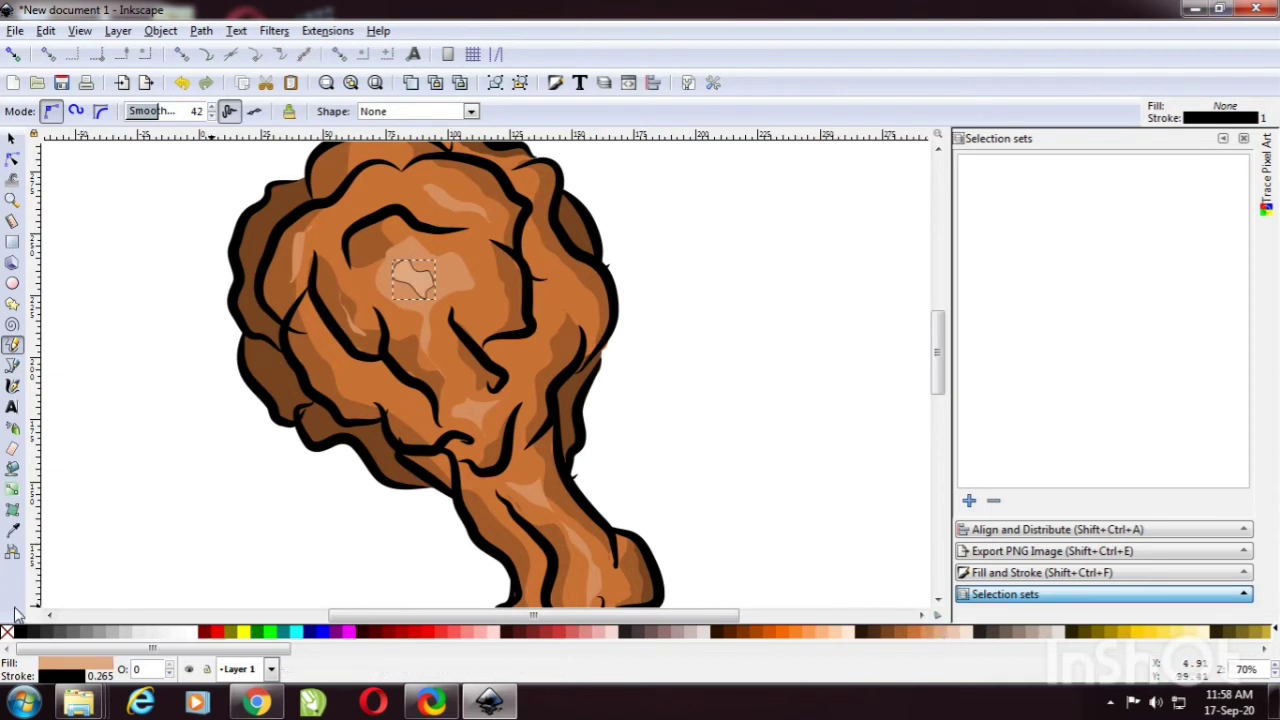
shift+click(6, 633)
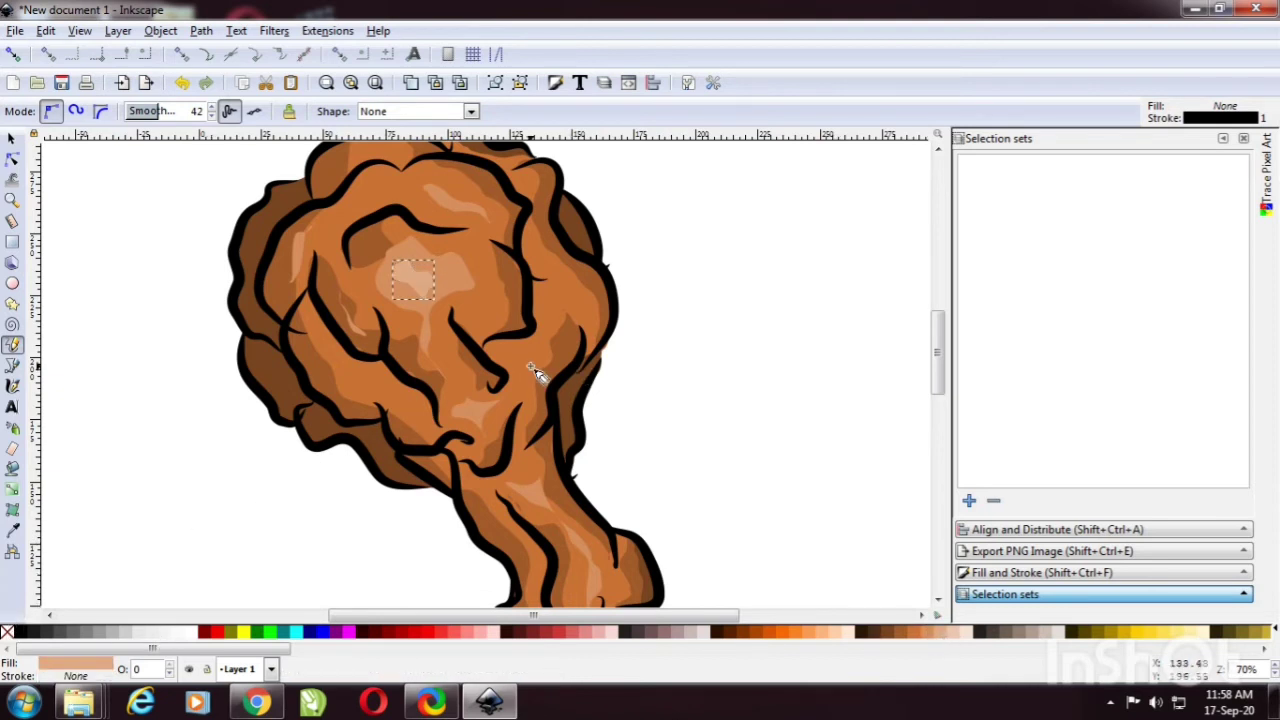
scroll(537, 372, down, 4)
scroll(560, 440, up, 1)
scroll(578, 450, up, 1)
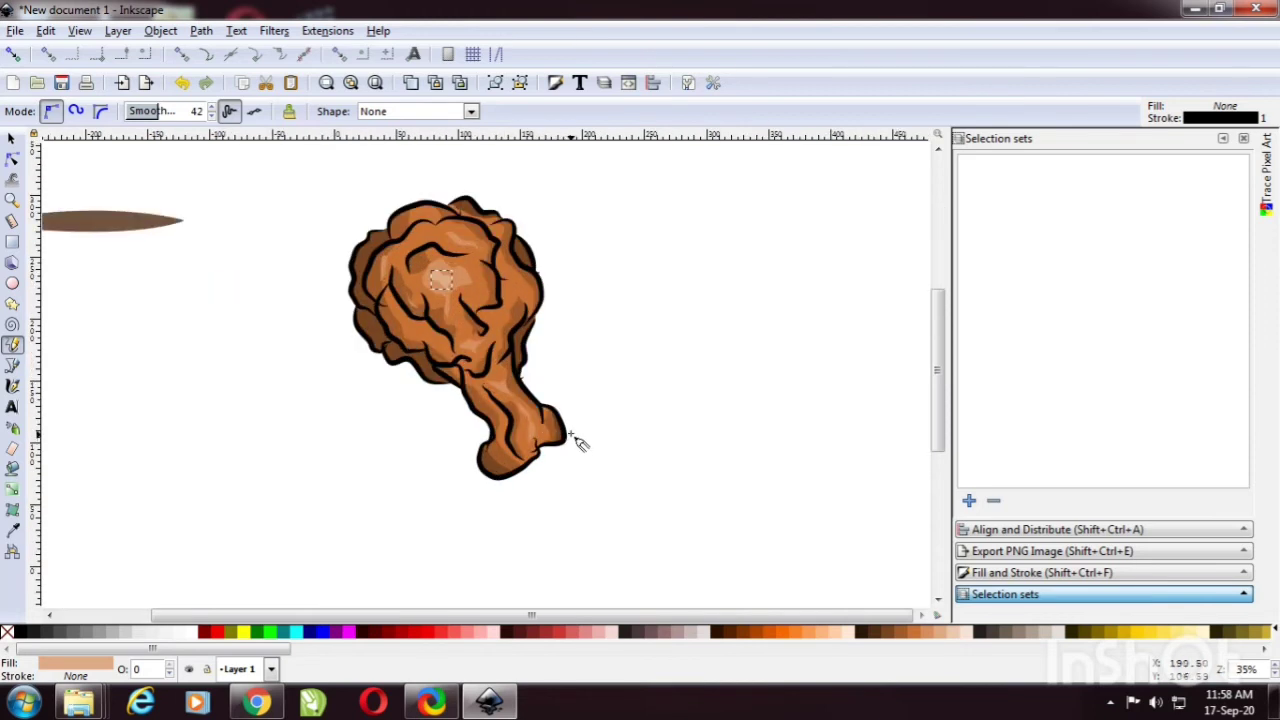
click(11, 139)
click(600, 318)
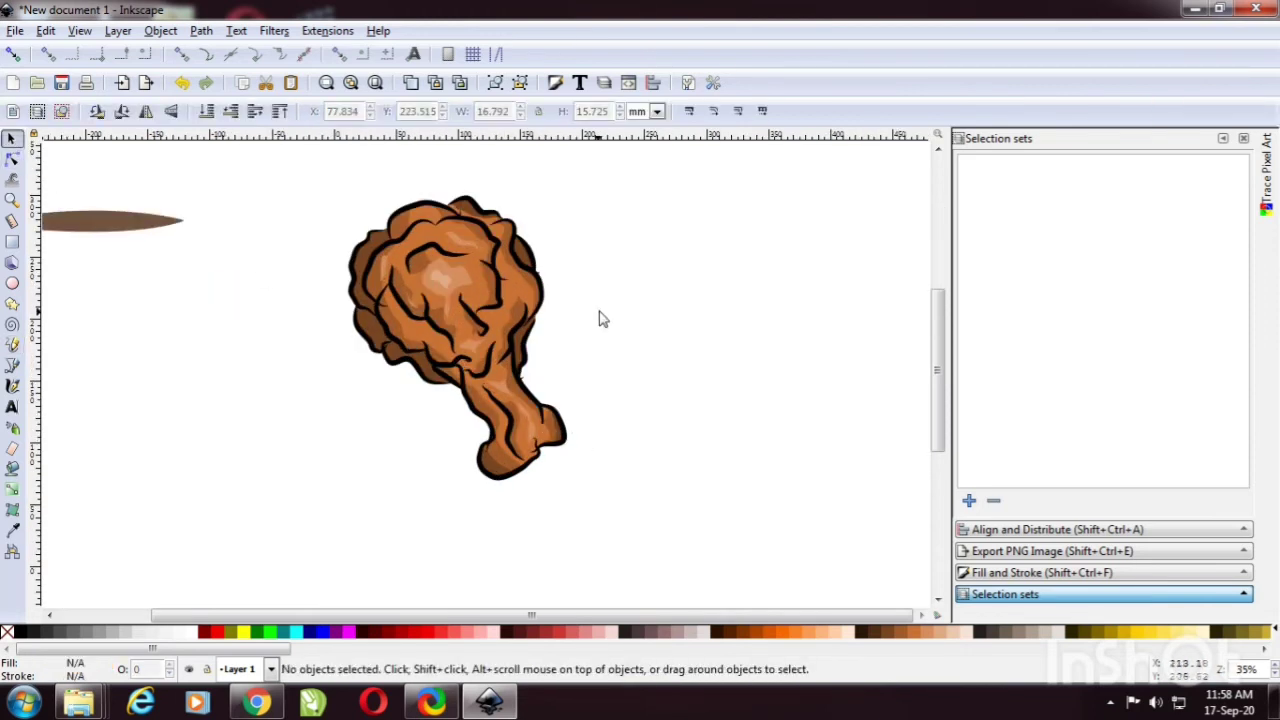
Step: Select all 25 black outline paths by same fill and recolour them dark brown #502D16
click(497, 258)
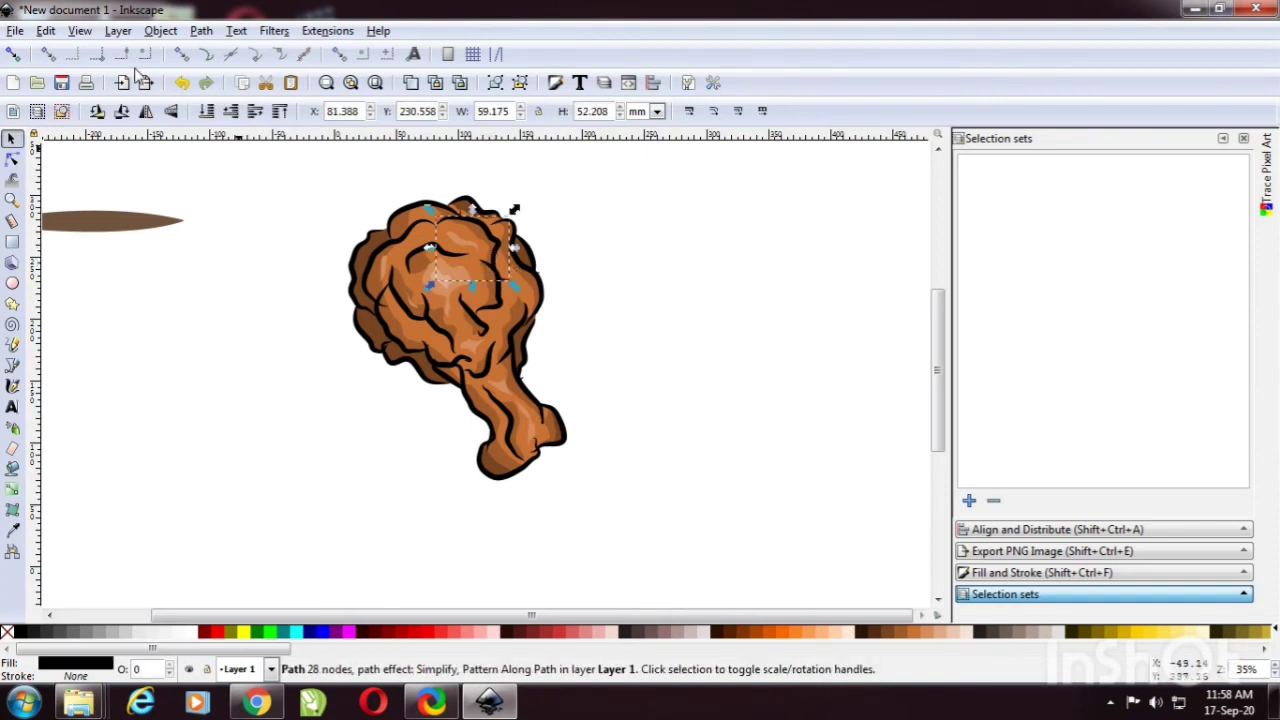
click(46, 31)
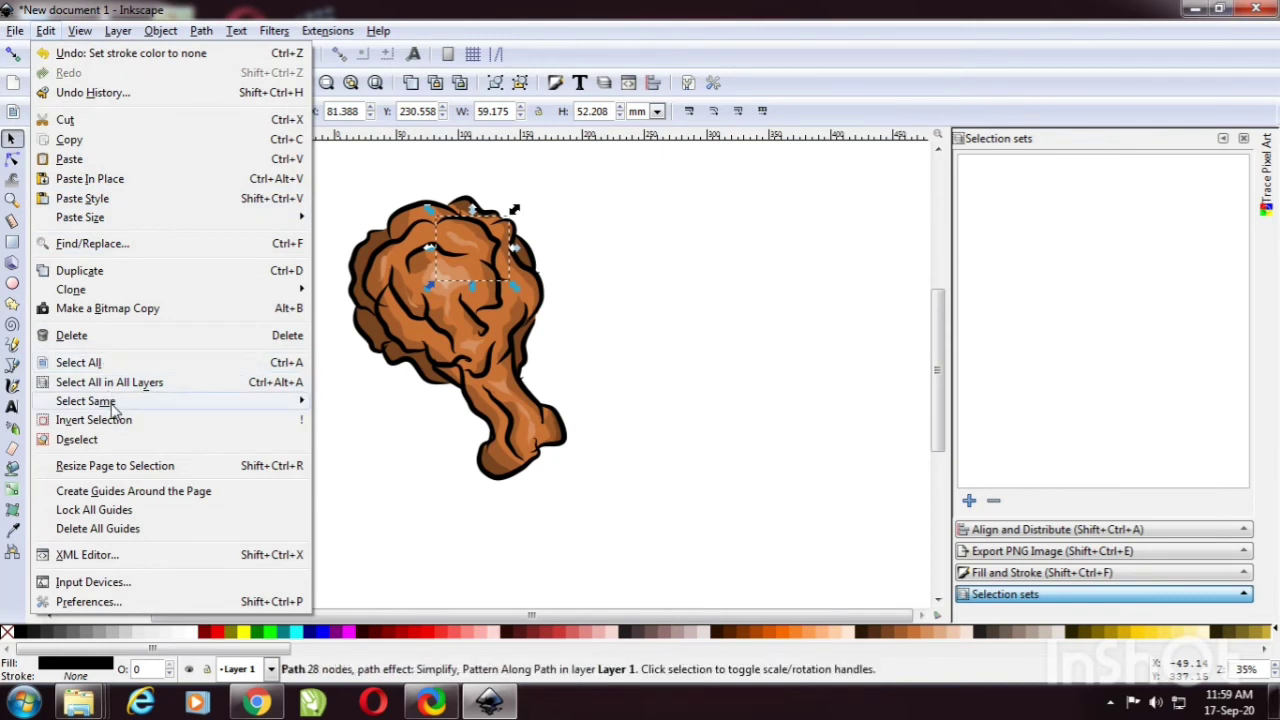
click(360, 422)
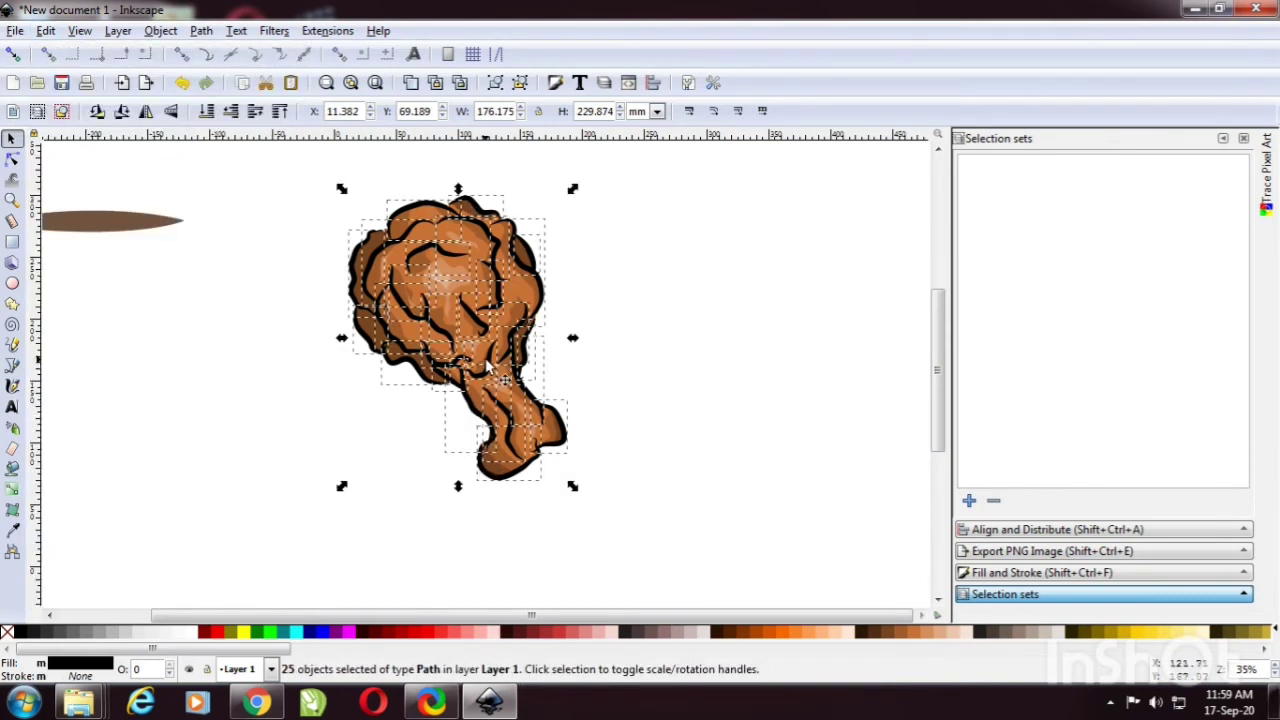
click(872, 632)
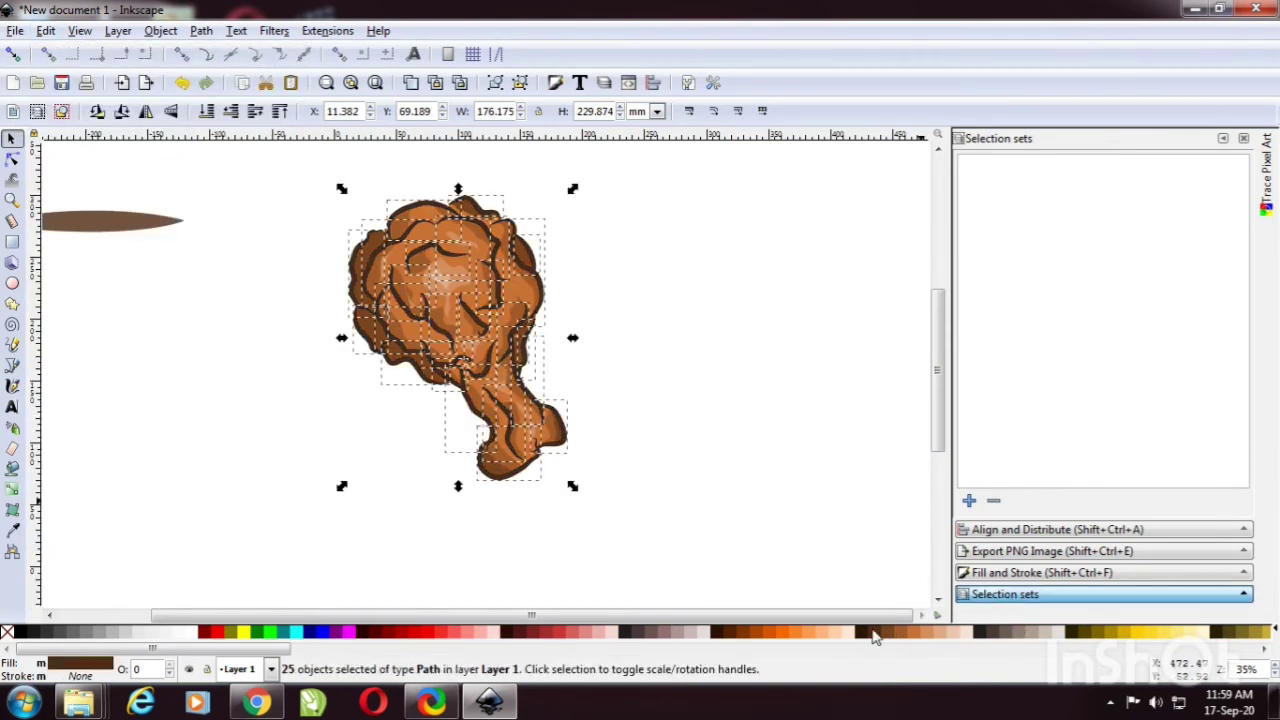
click(887, 636)
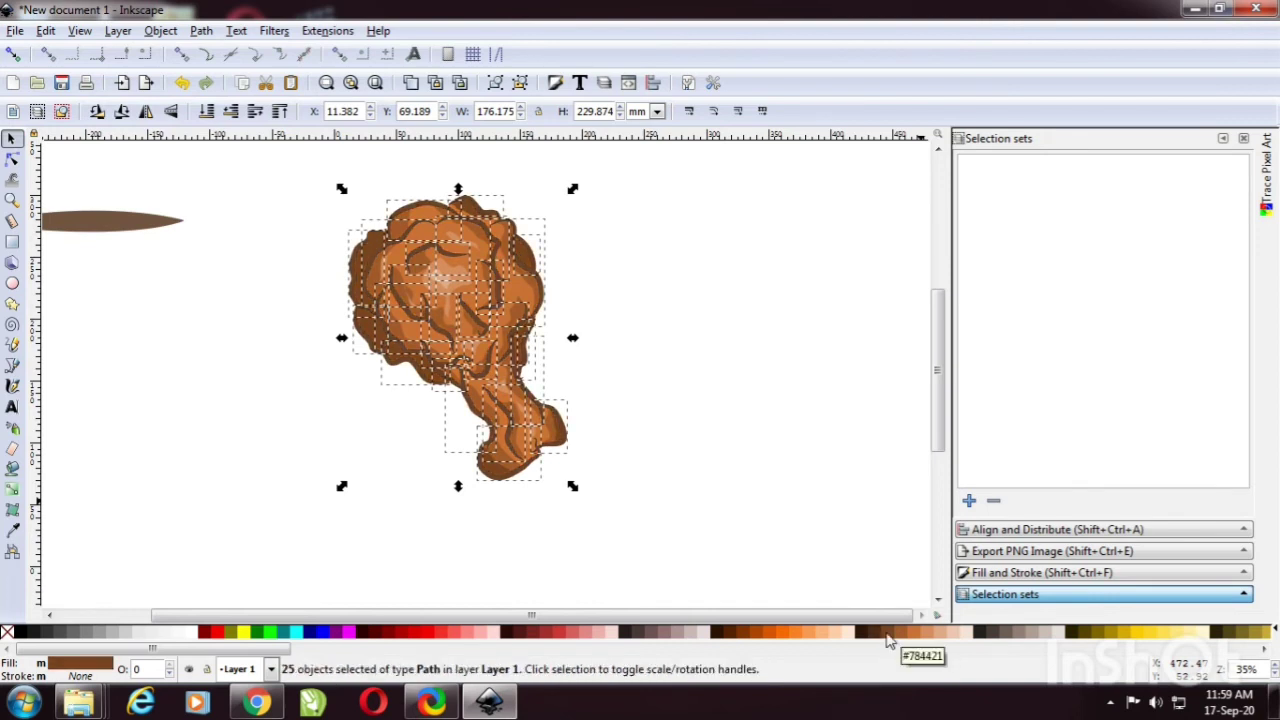
click(873, 636)
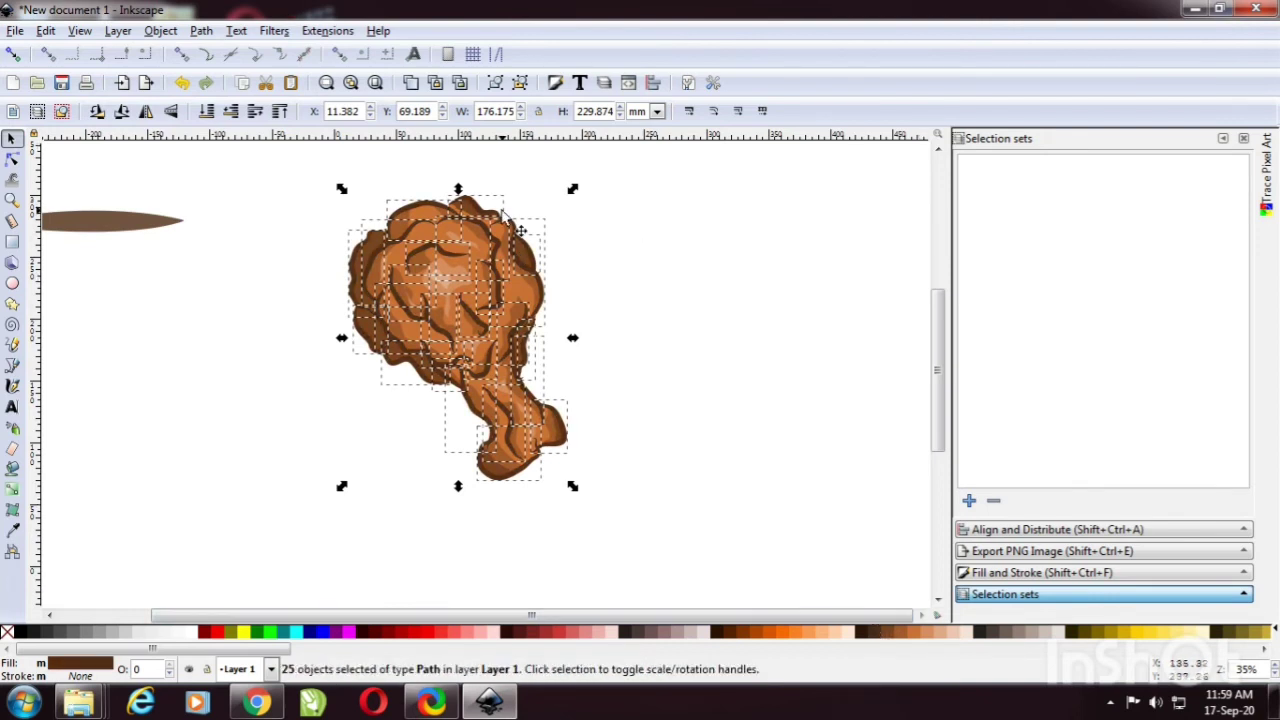
Step: Union the 25 brown outlines into a single 658-node path
click(200, 30)
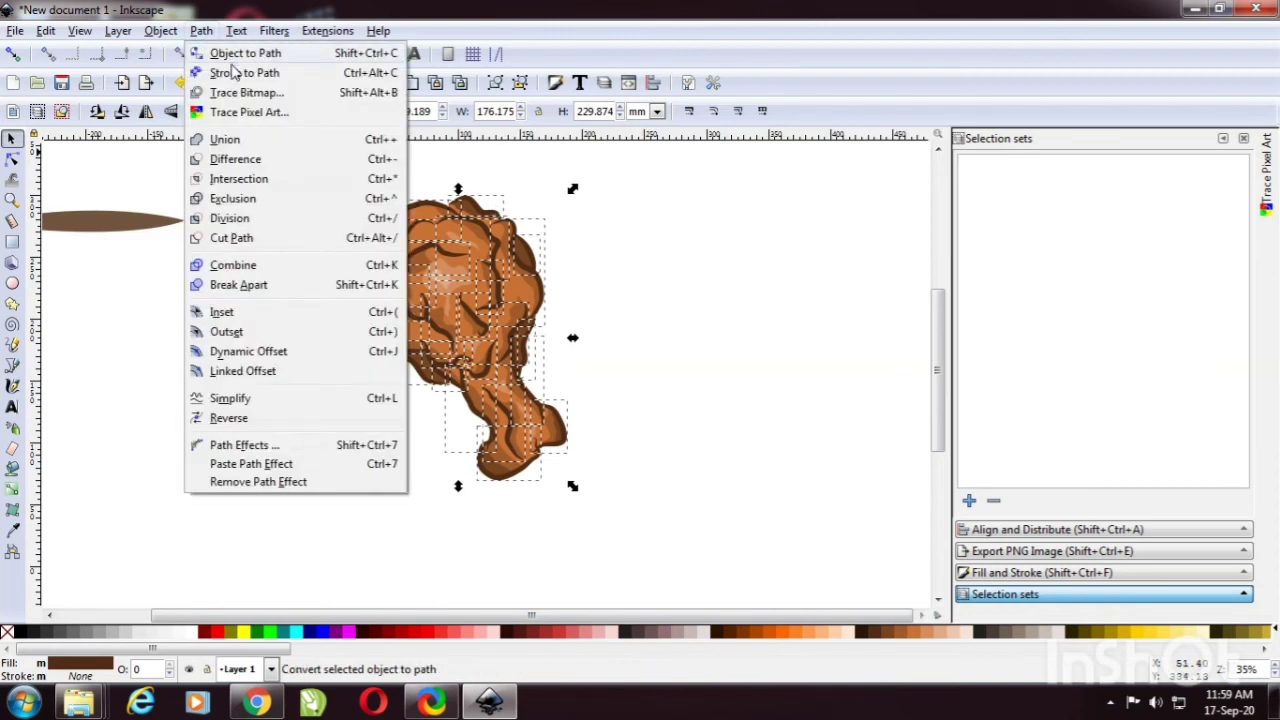
click(252, 137)
click(563, 306)
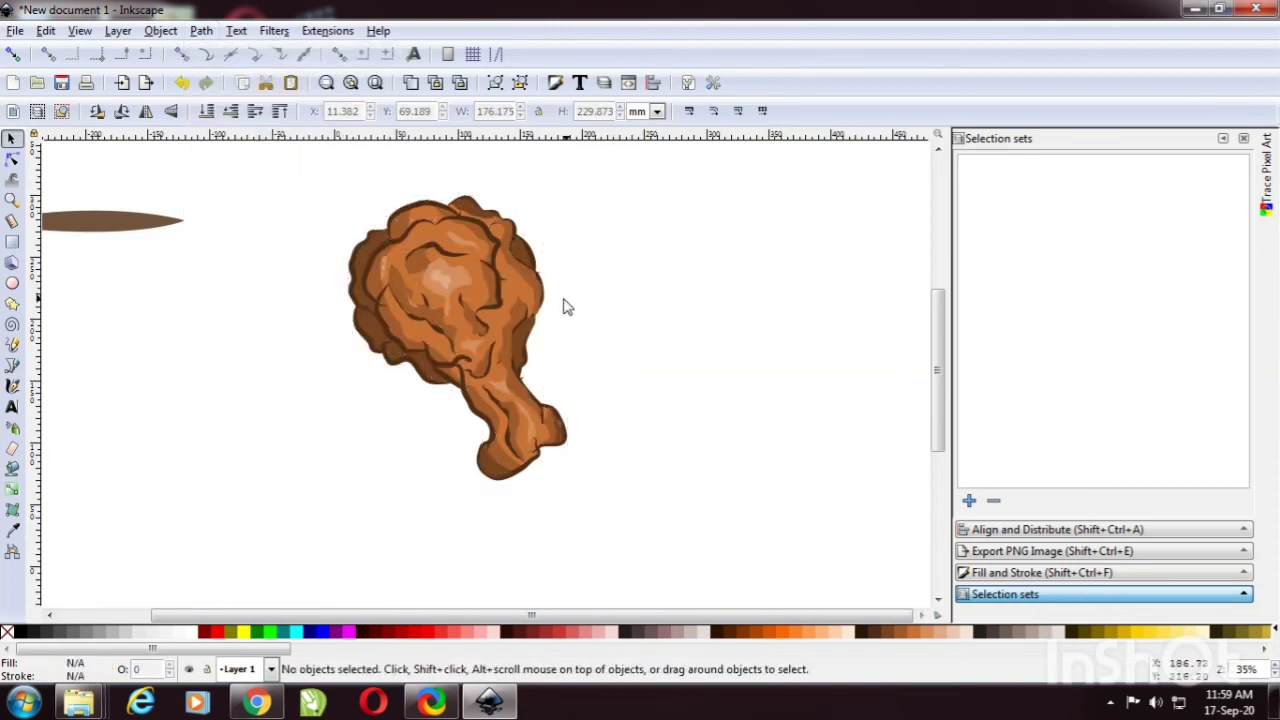
click(503, 309)
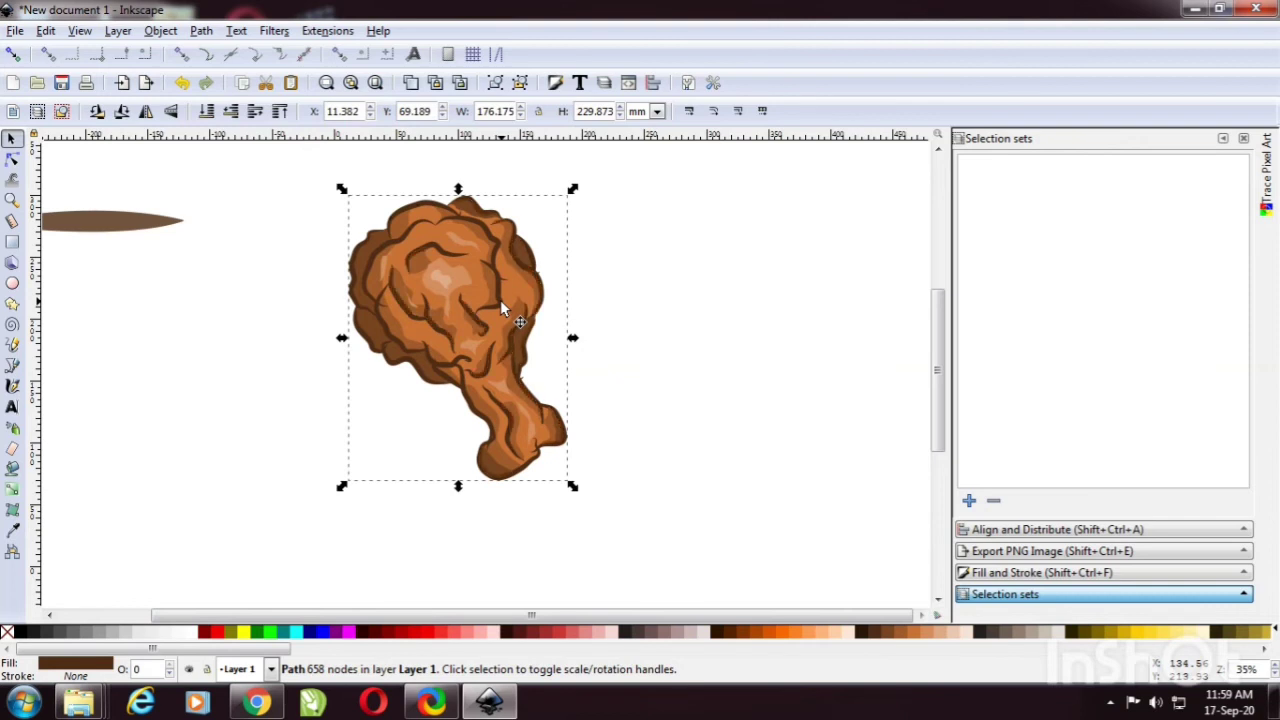
Step: Draw a shadow over the drumstick's left edge and intersect it with the orange base shape
click(620, 356)
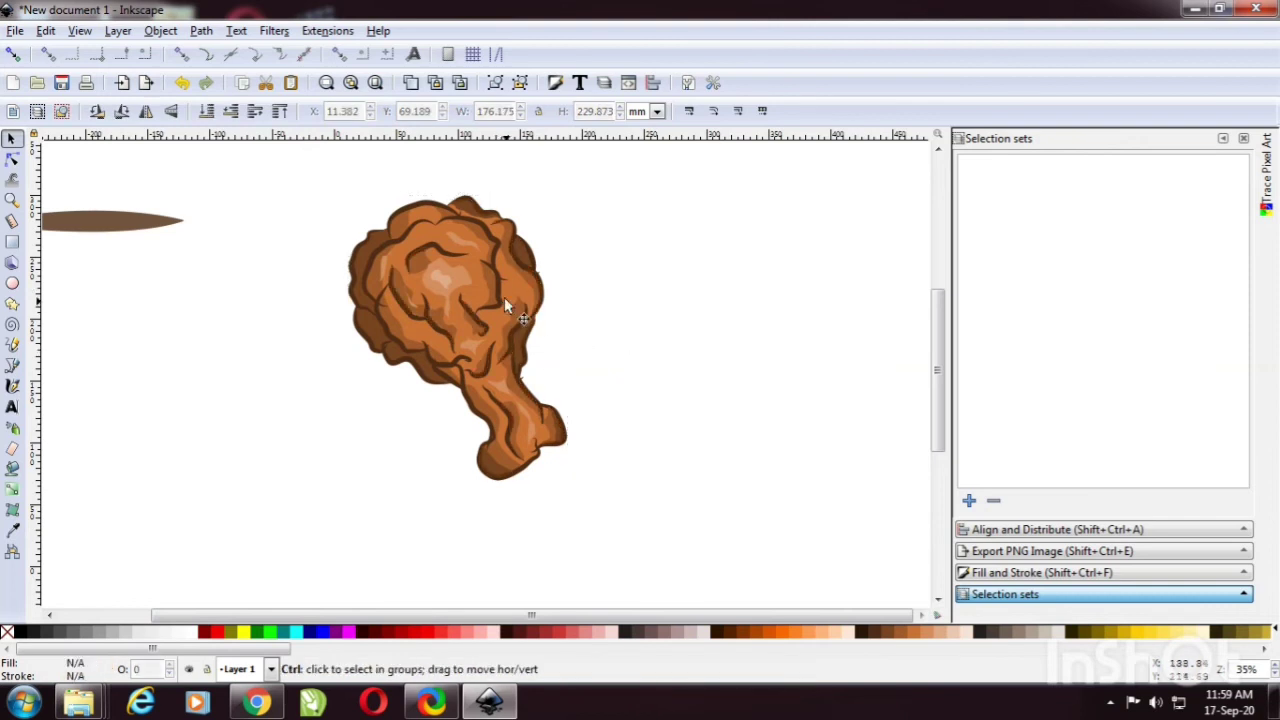
ctrl+scroll(480, 283, up, 1)
ctrl+scroll(468, 283, down, 1)
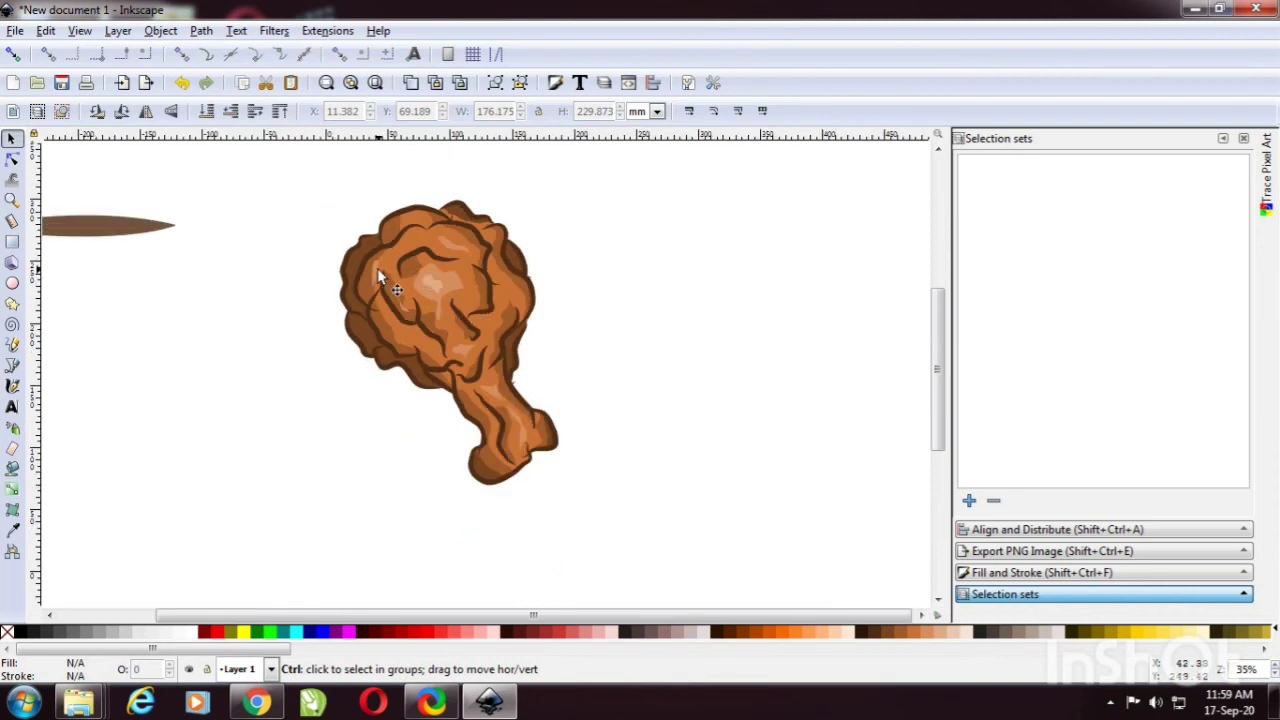
ctrl+scroll(378, 277, up, 1)
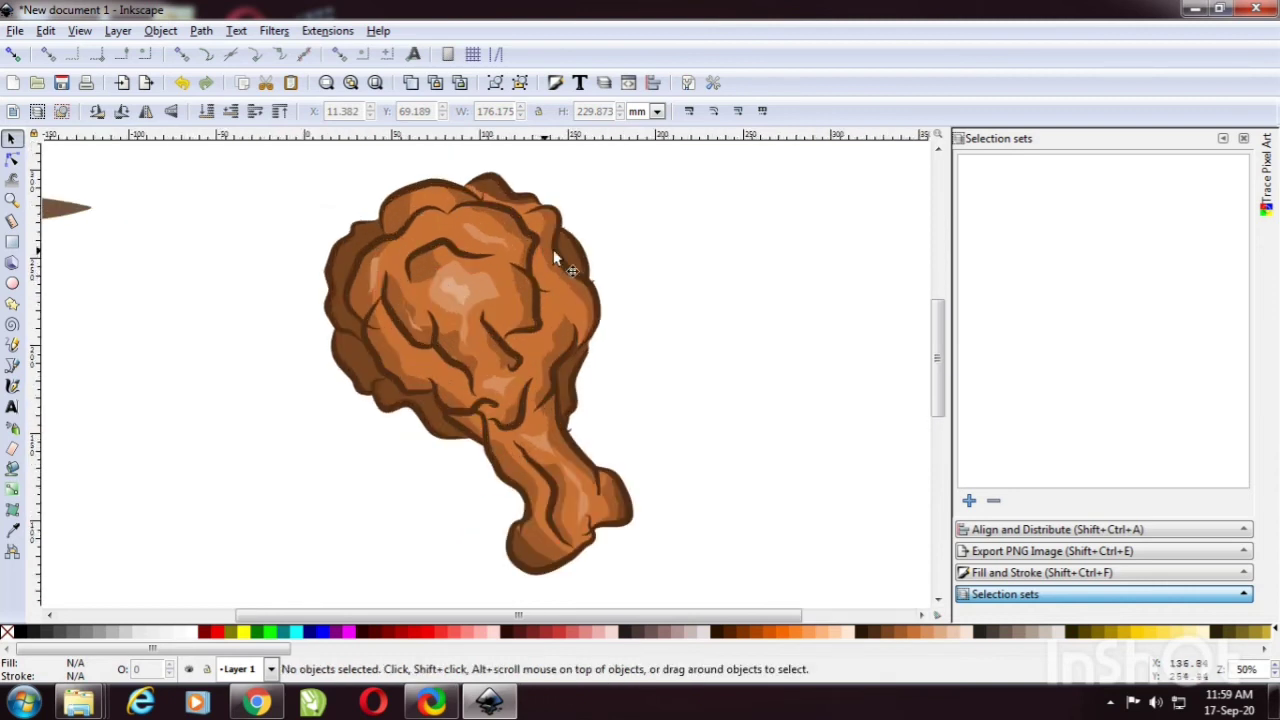
click(12, 344)
drag(355, 238, 410, 405)
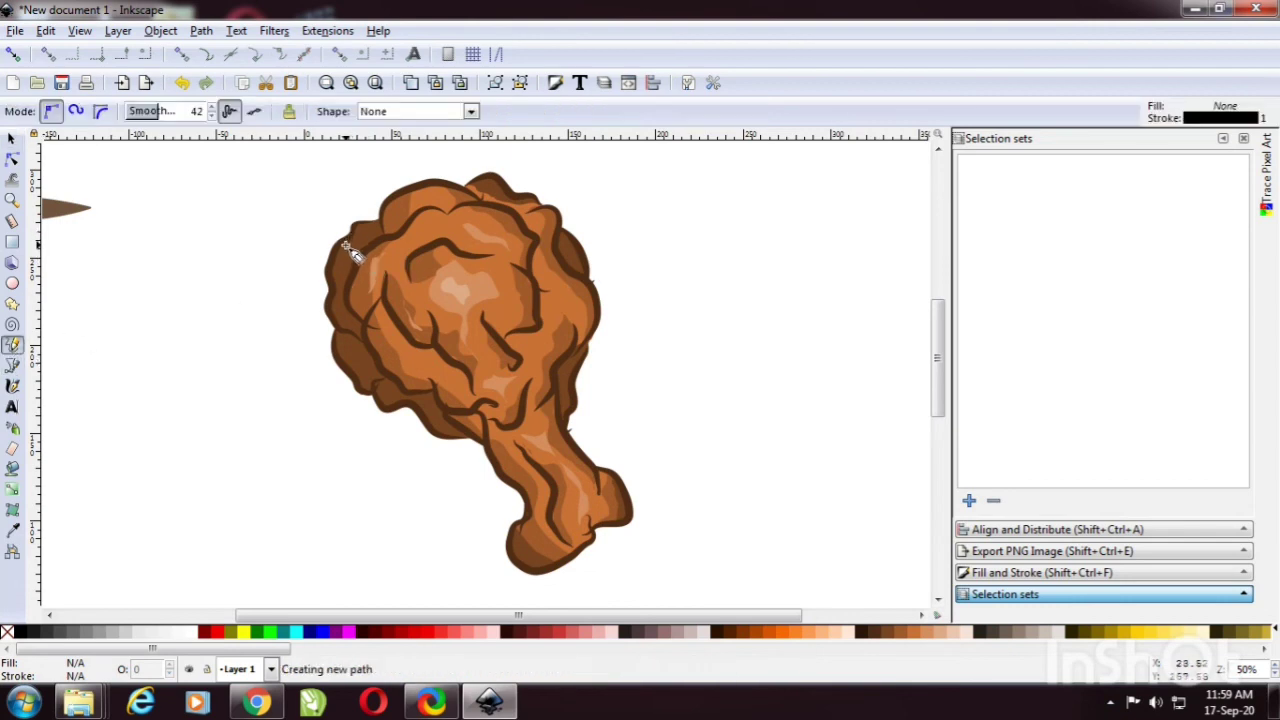
key(s)
shift+click(496, 296)
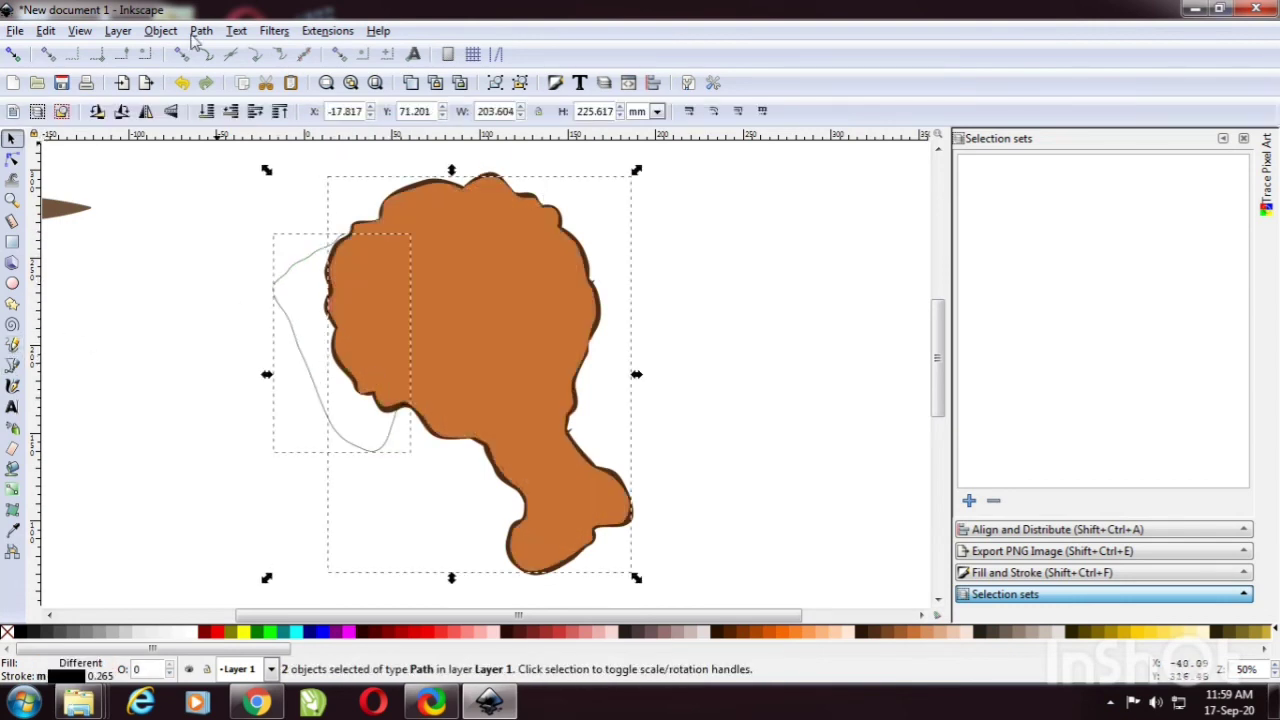
key(ctrl+asterisk)
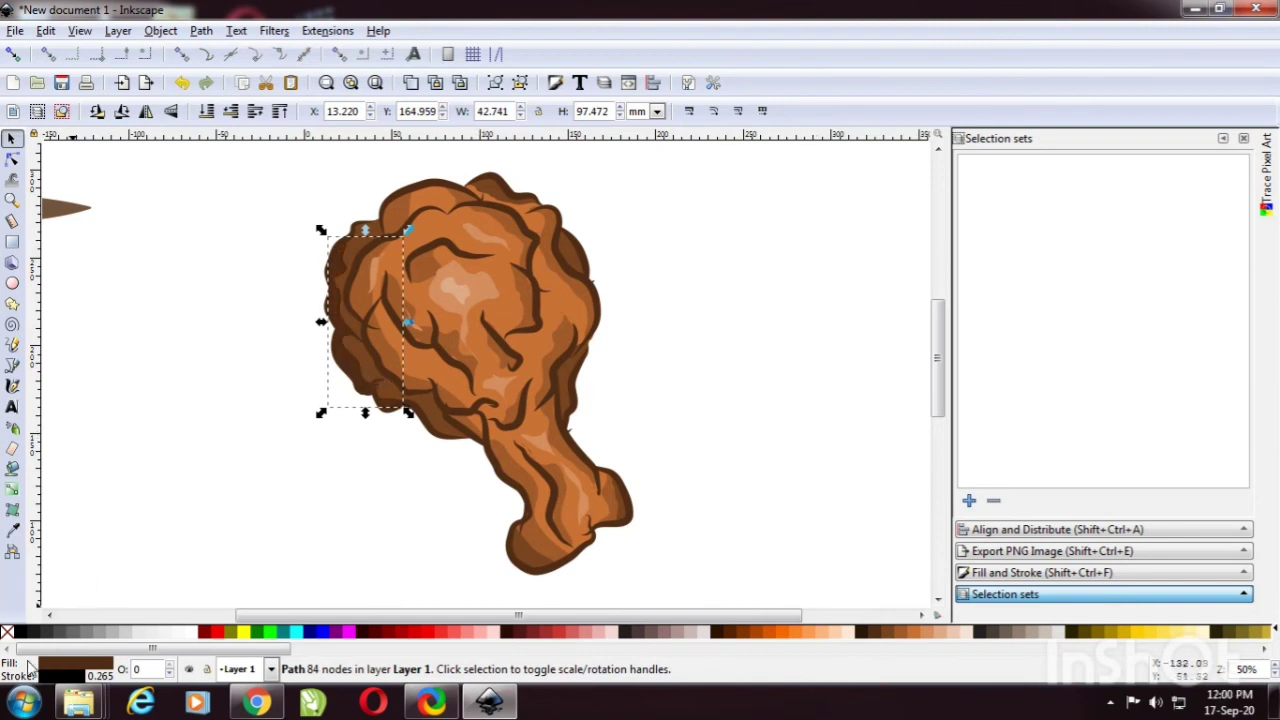
Step: Select all the drumstick's pieces and fit the drumstick to the view
click(190, 490)
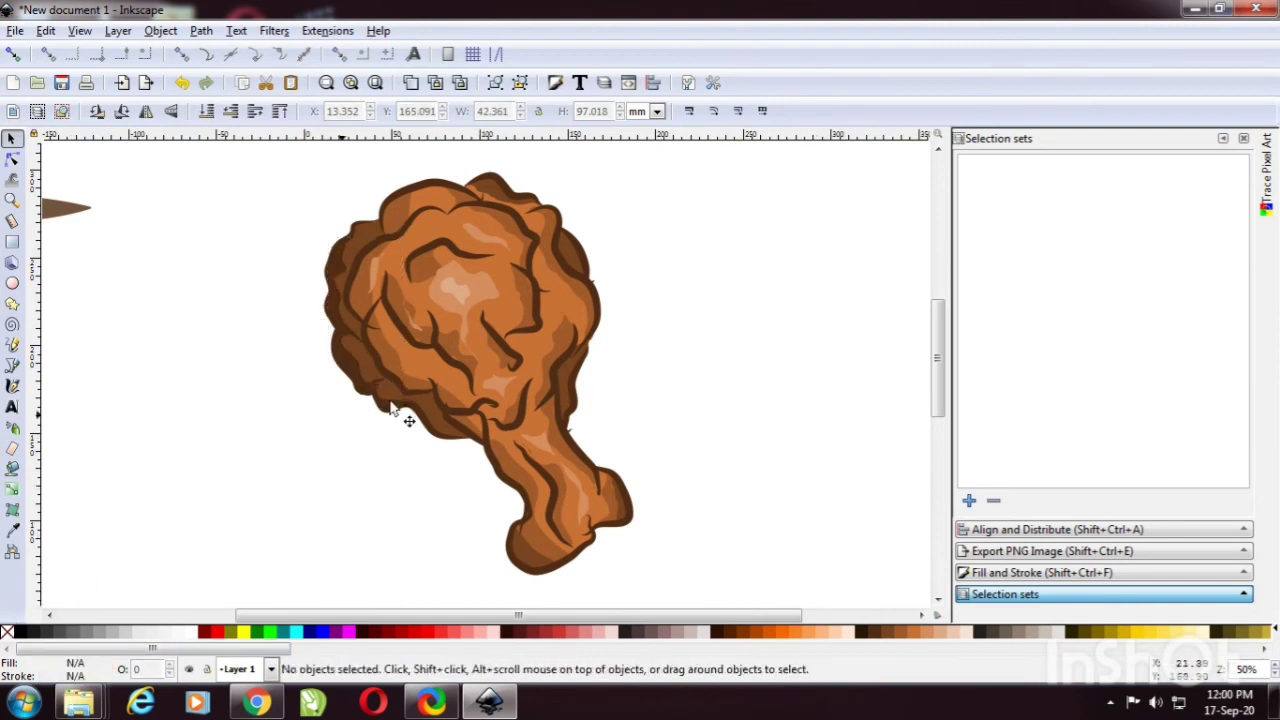
scroll(467, 404, down, 3)
scroll(520, 404, up, 2)
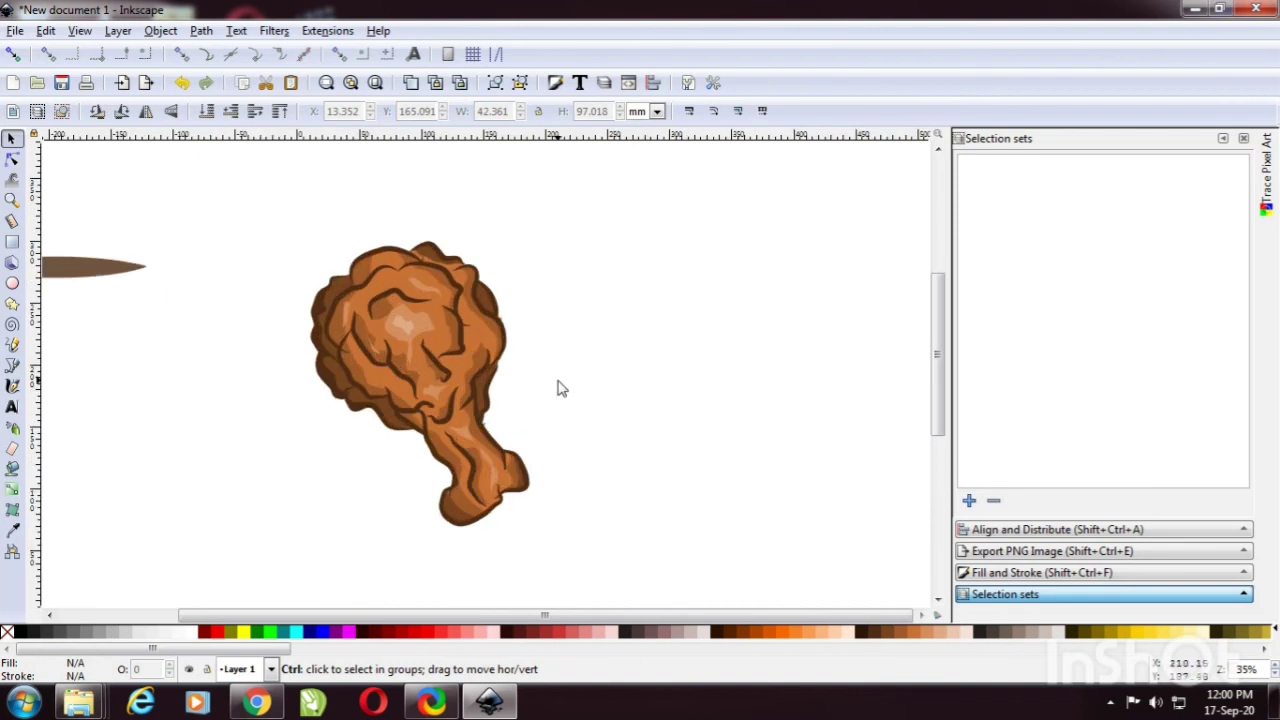
drag(579, 191, 265, 594)
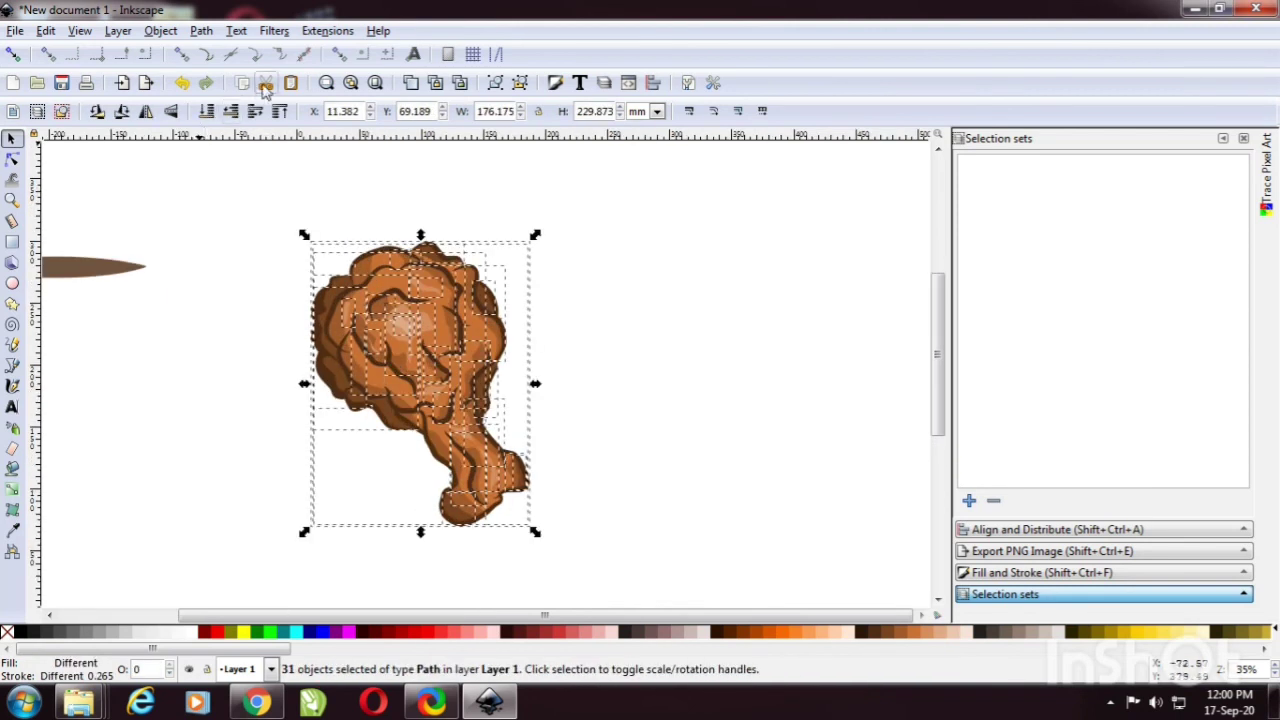
click(328, 83)
click(768, 339)
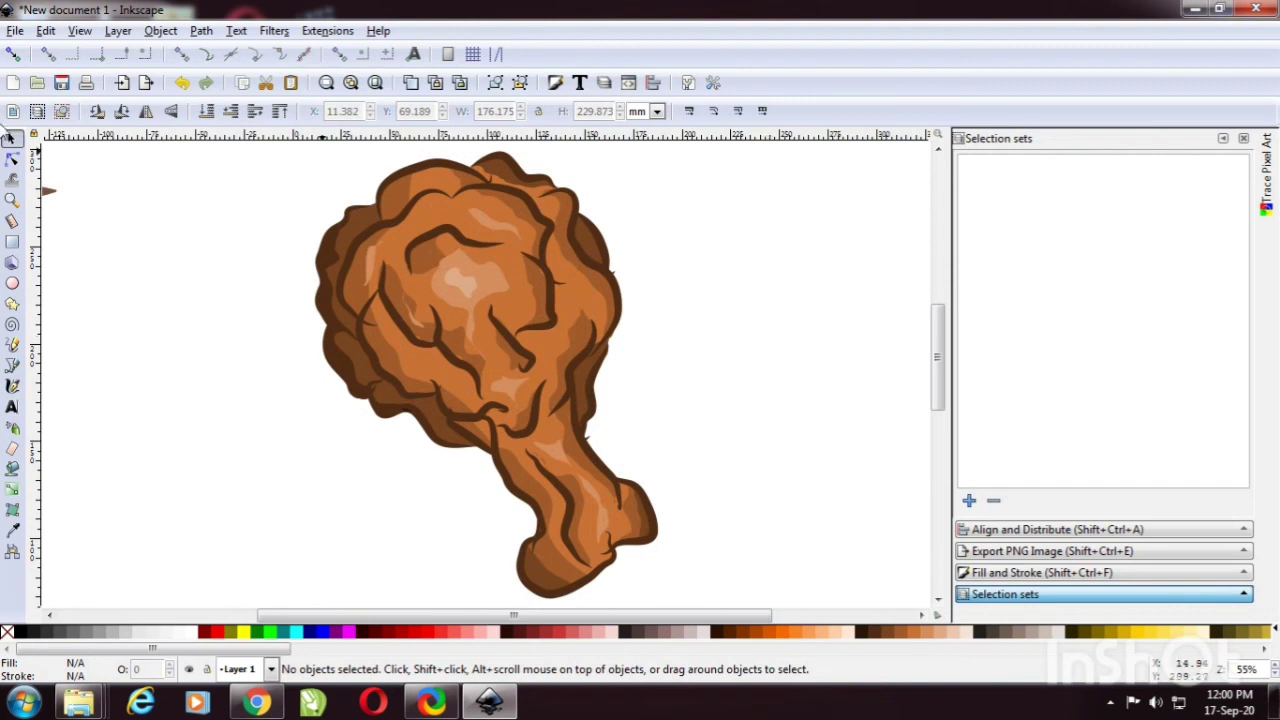
Step: Type 'FRIED CHICKHEN' left of the drumstick in the Aharoni font
click(11, 407)
click(170, 477)
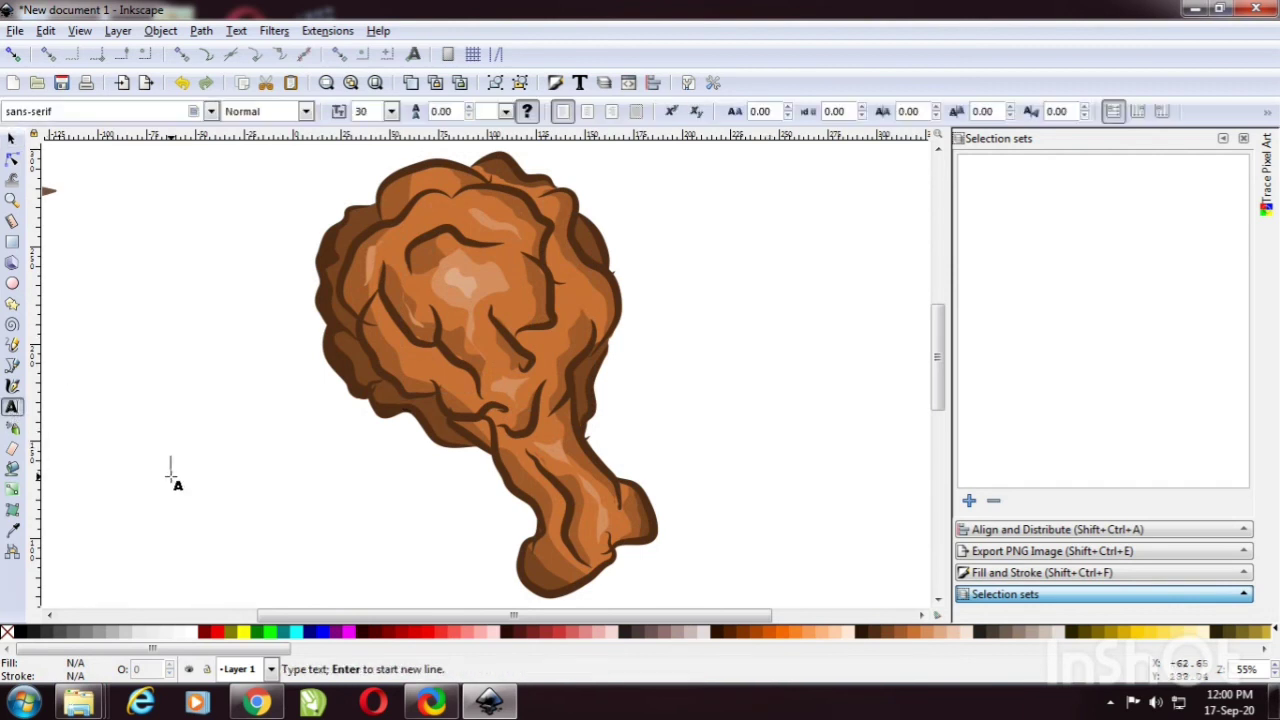
text(FRIE)
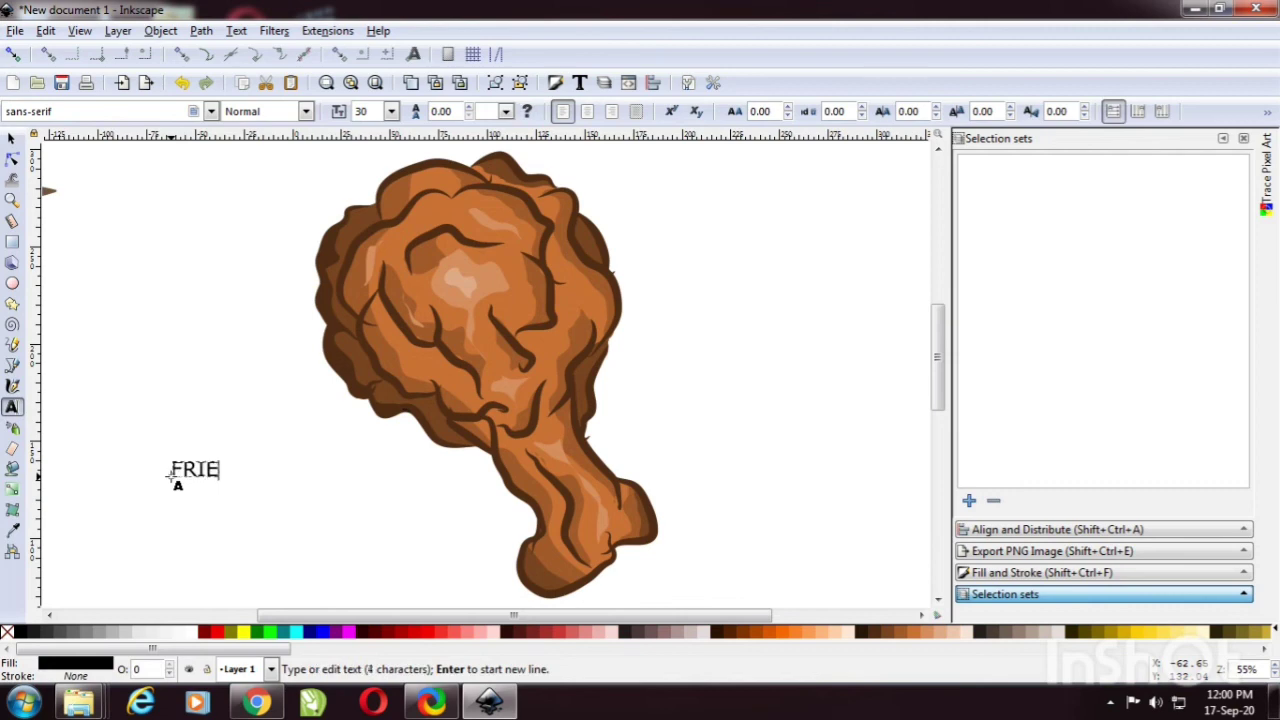
text(D CHICKHEN)
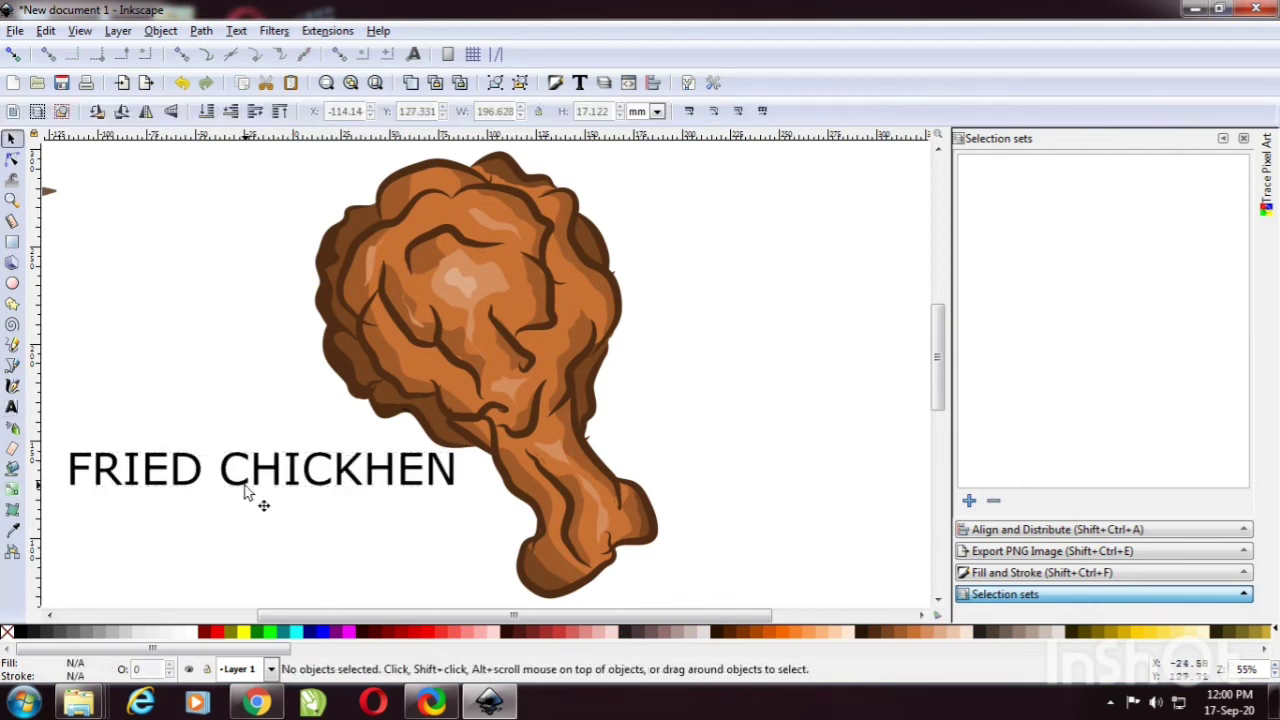
click(211, 111)
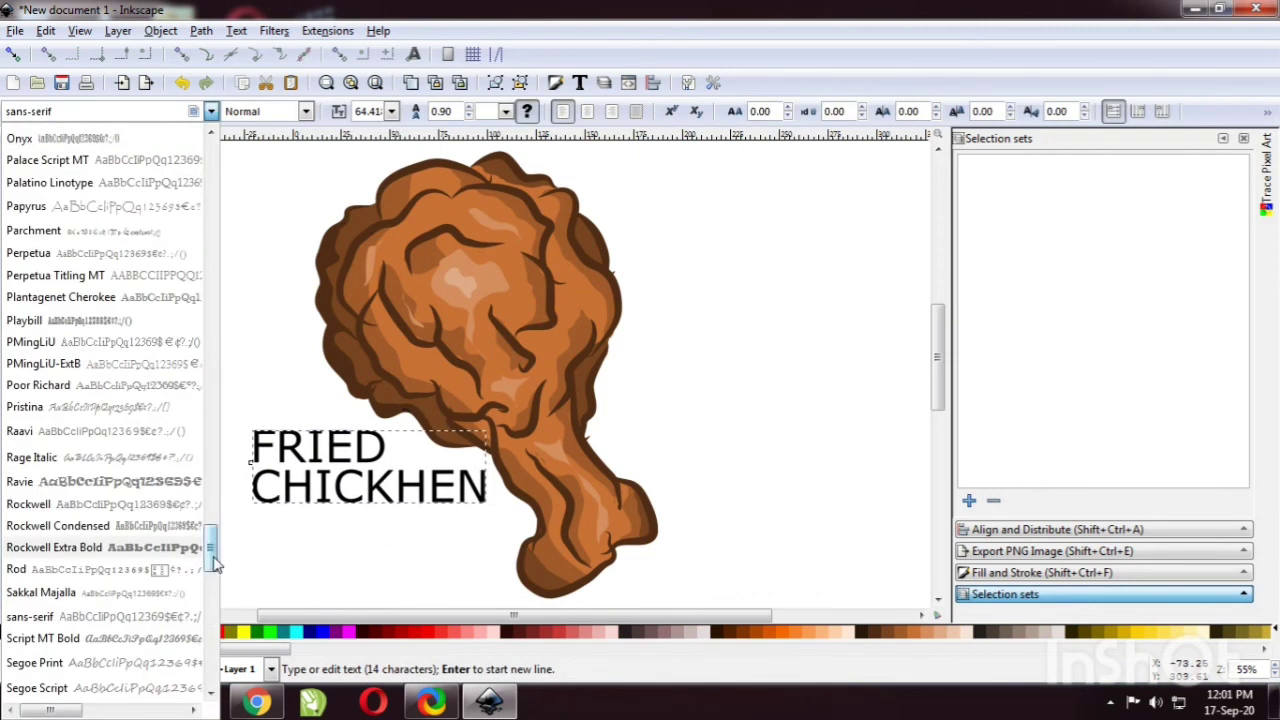
click(100, 400)
Step: Correct the spelling to 'FRIED CHICKEN' and enlarge the title
key(t)
key(Left)
key(Left)
key(Left)
key(BackSpace)
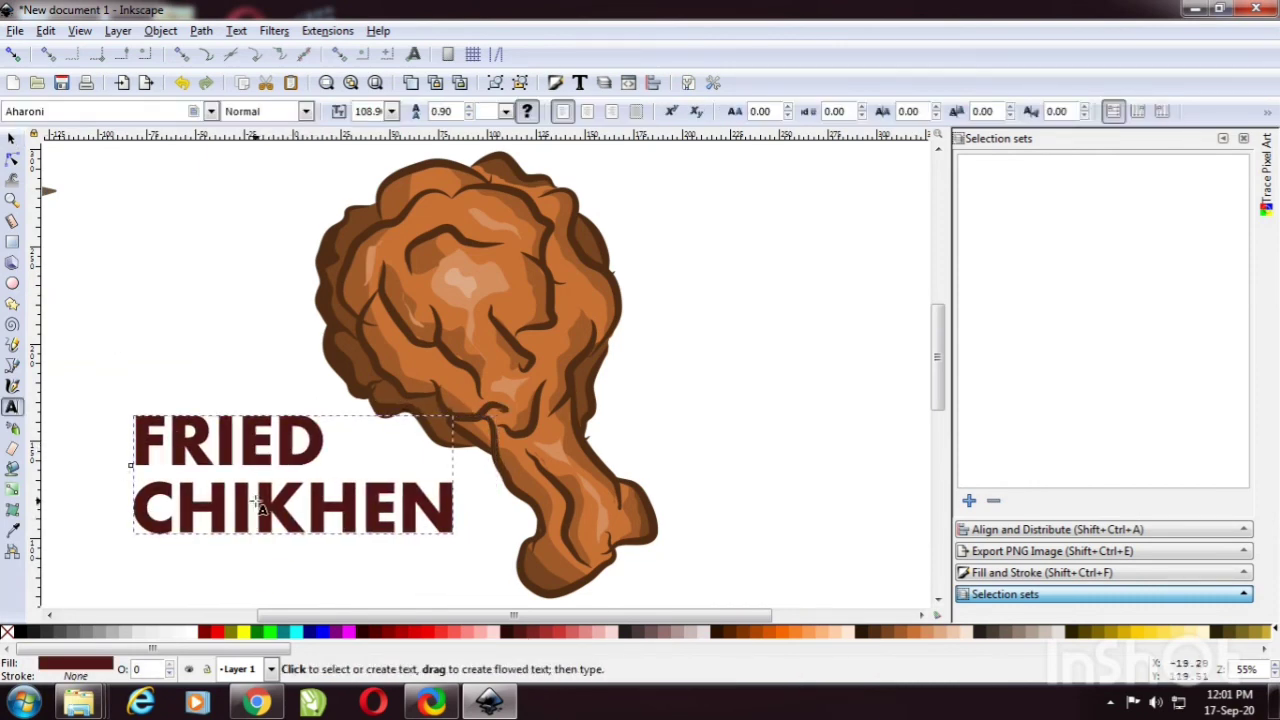
text(C)
key(Right)
key(Delete)
key(F1)
drag(445, 540, 490, 560)
click(700, 318)
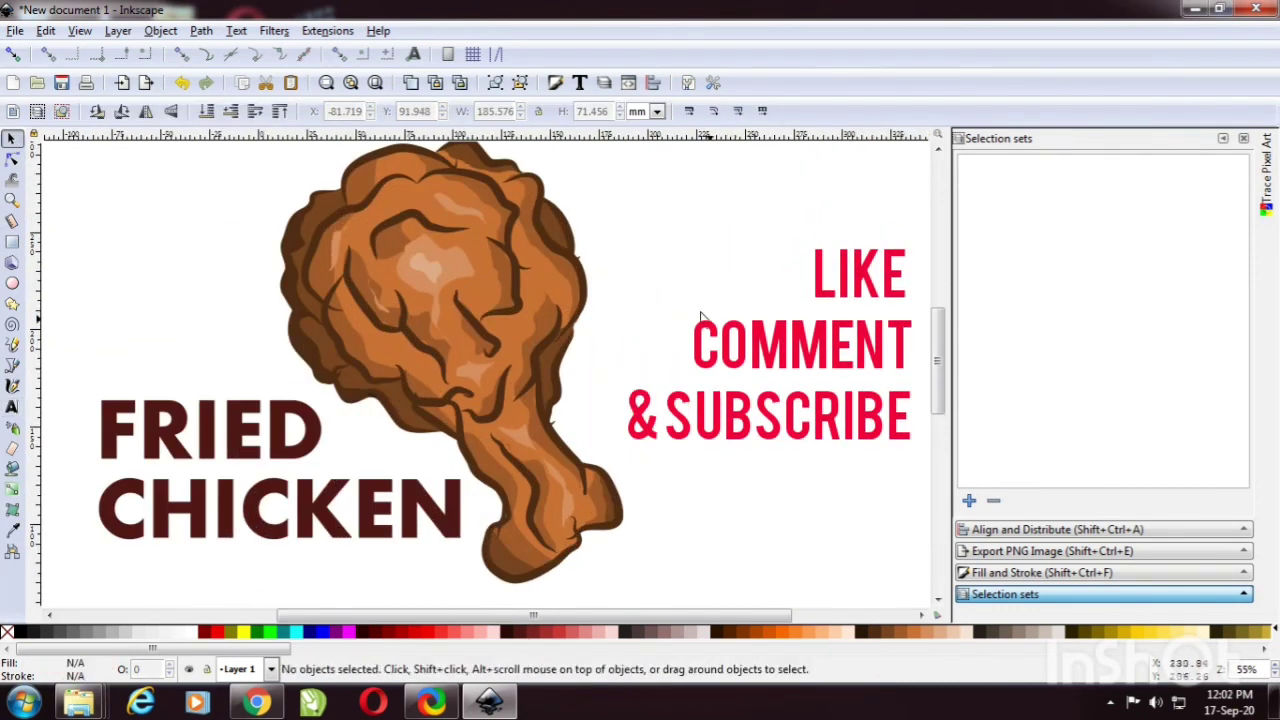